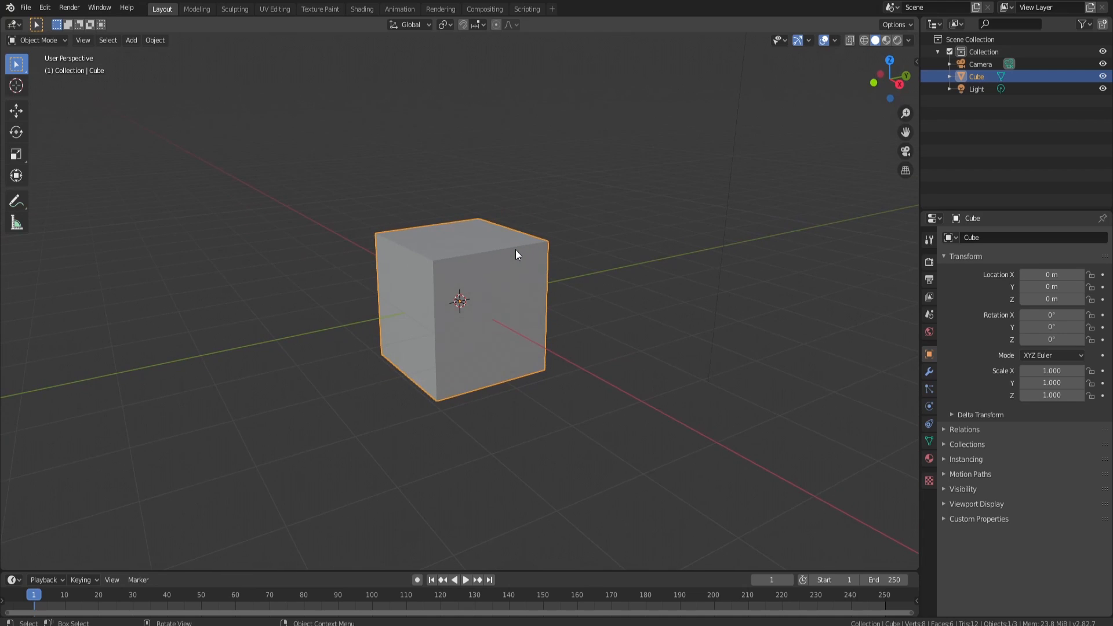
Delete all of the default cube's geometry in Edit Mode
key(Tab)
key(x)
click(468, 251)
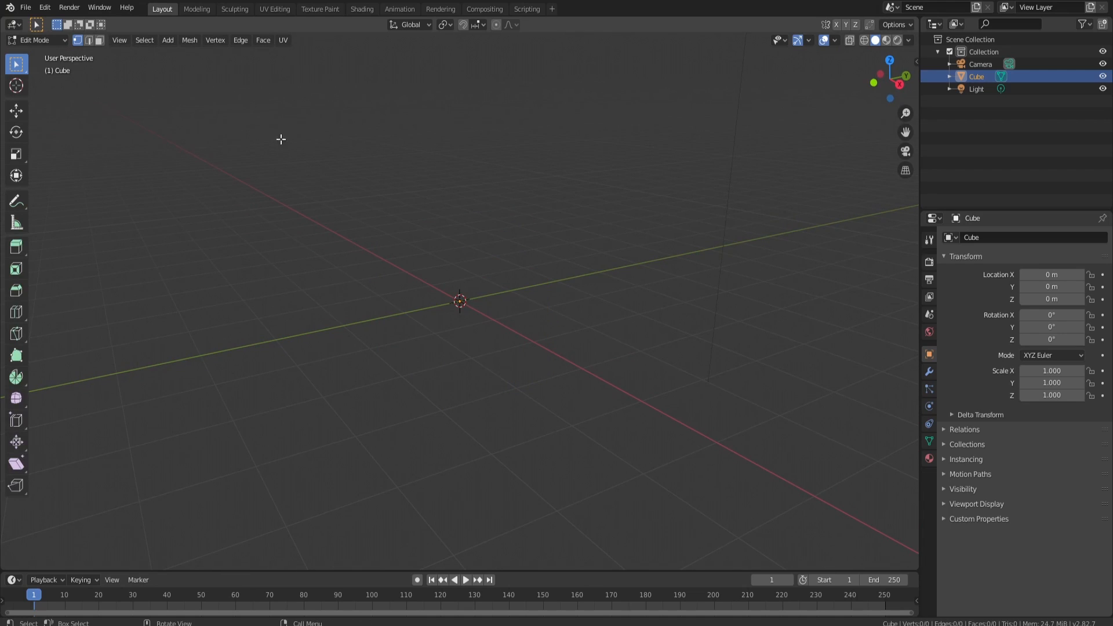
Add a cylinder mesh with 5 vertices inside the emptied object
key(shift+a)
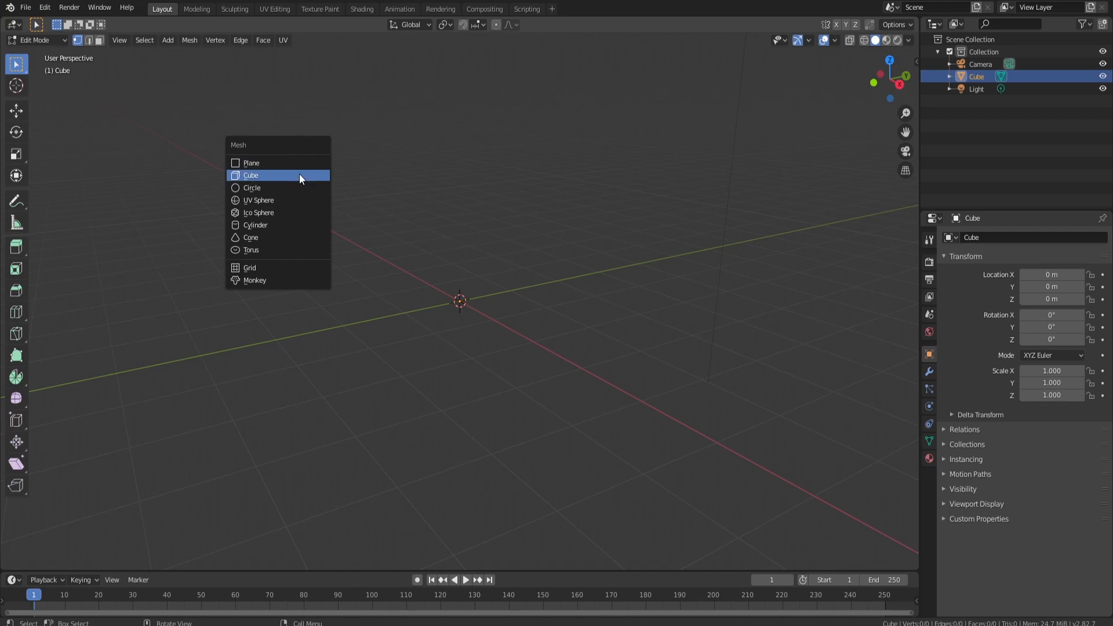
click(275, 225)
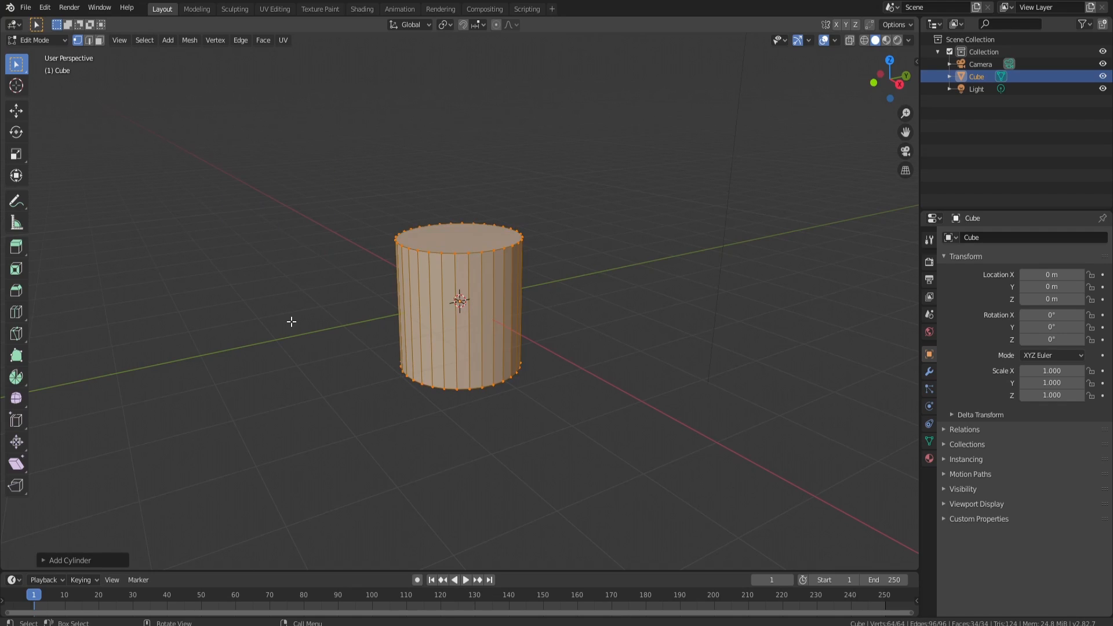
click(44, 561)
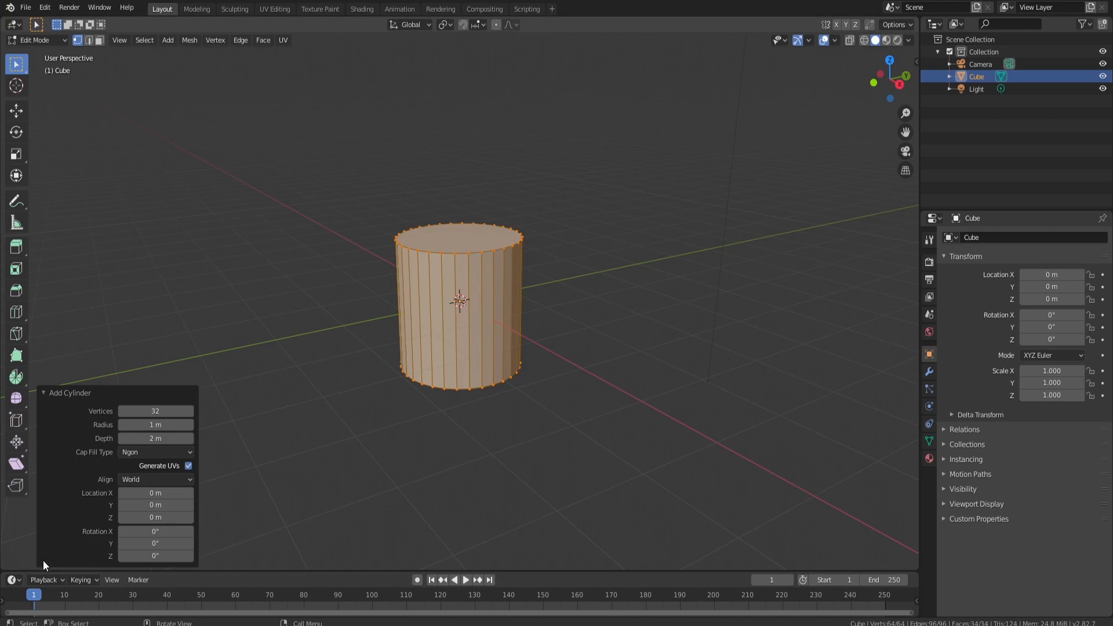
click(154, 409)
key(Return)
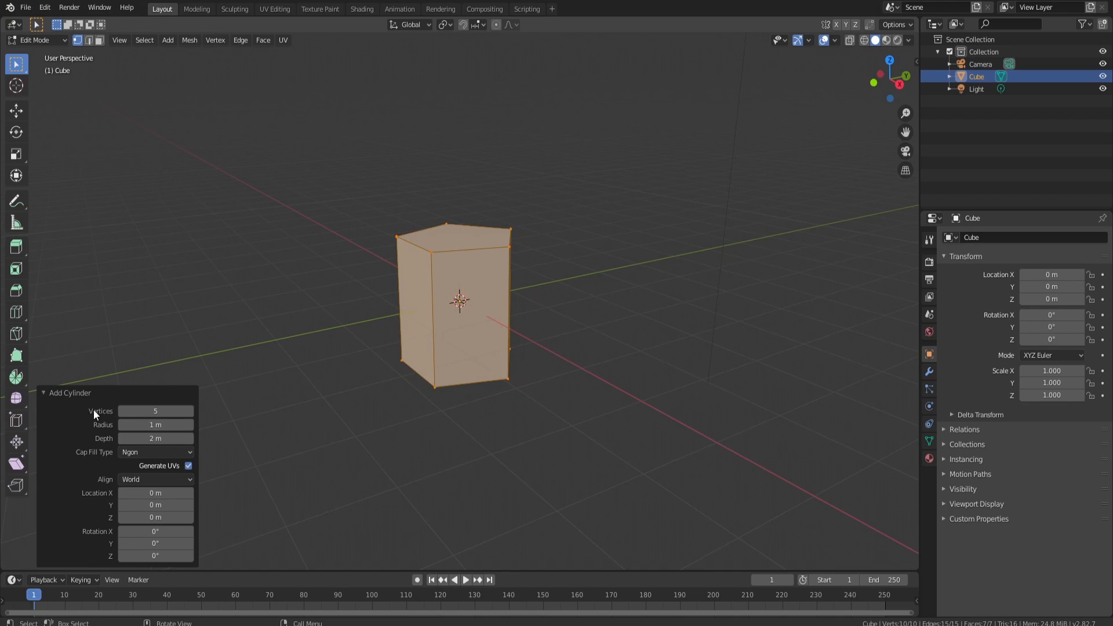
click(45, 394)
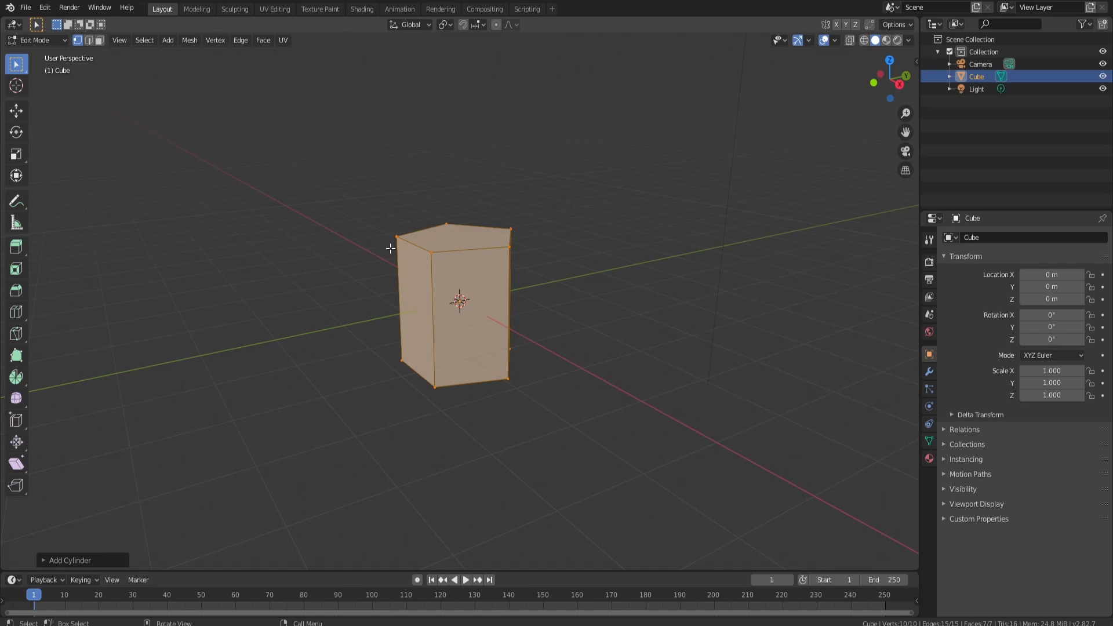
key(Tab)
key(Tab)
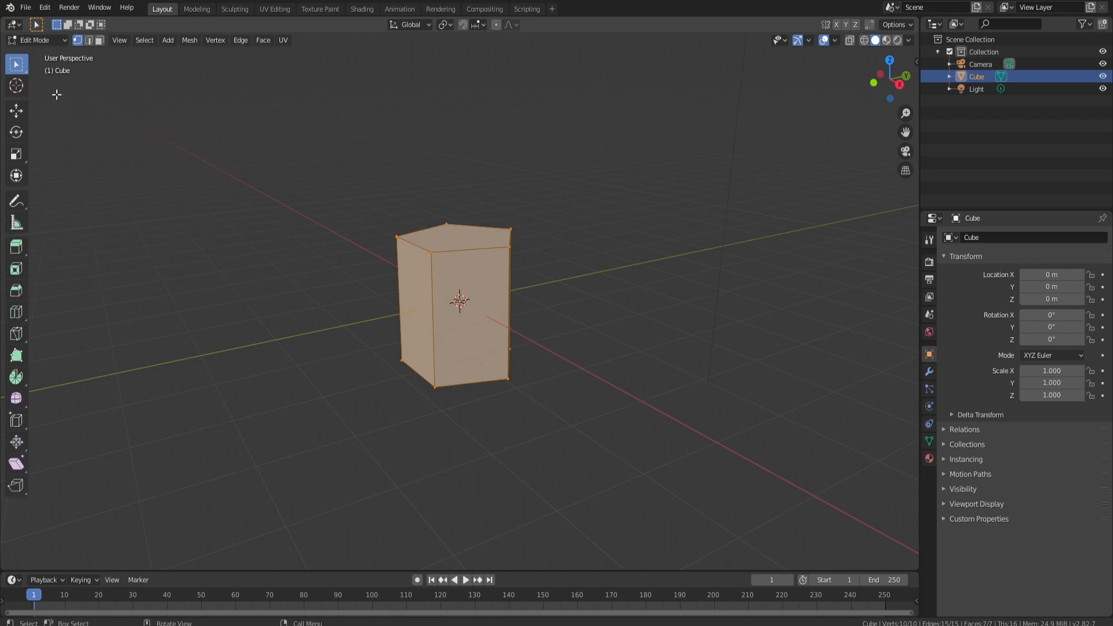
Extrude the top face of the five-sided prism straight up twice, about 2 m per section
click(99, 40)
click(447, 238)
middle_drag(447, 238, 578, 257)
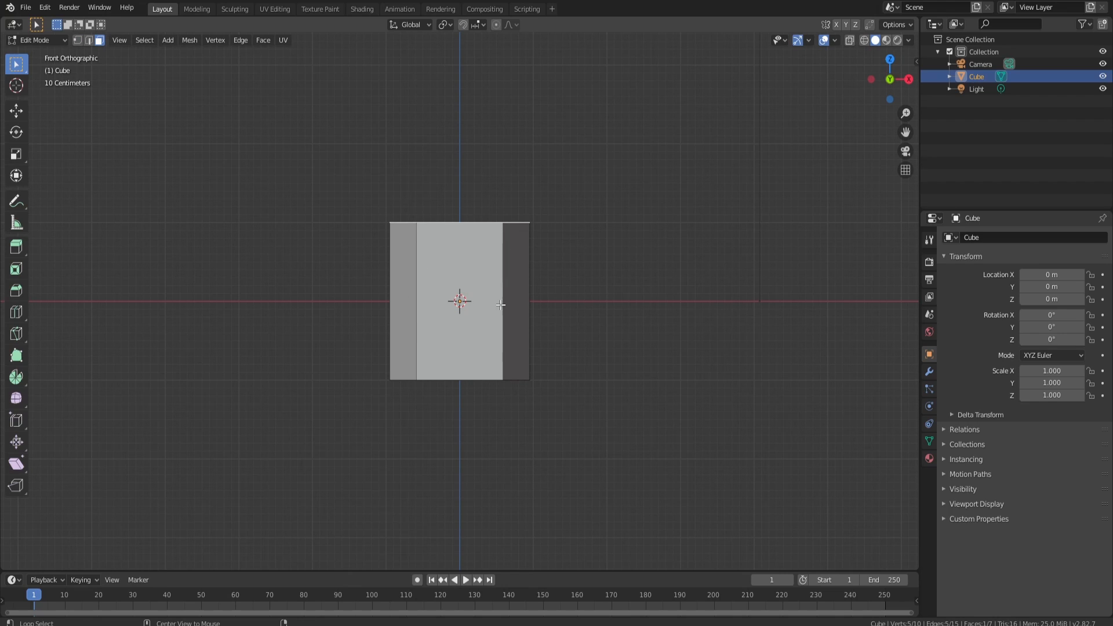
middle_drag(465, 311, 479, 282)
scroll(438, 273, down, 4)
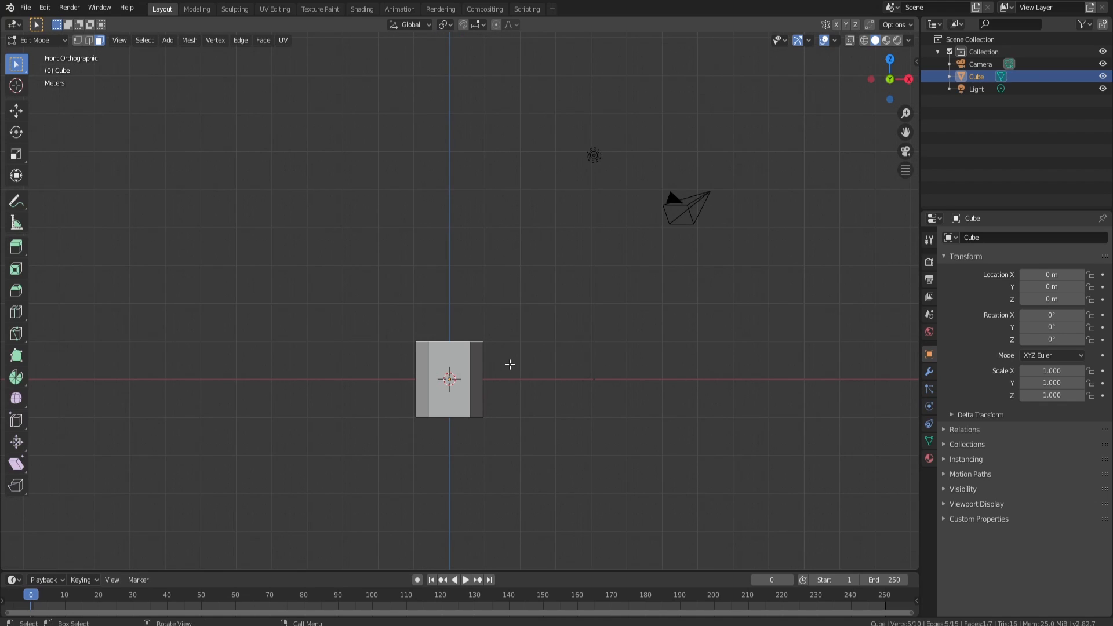
key(e)
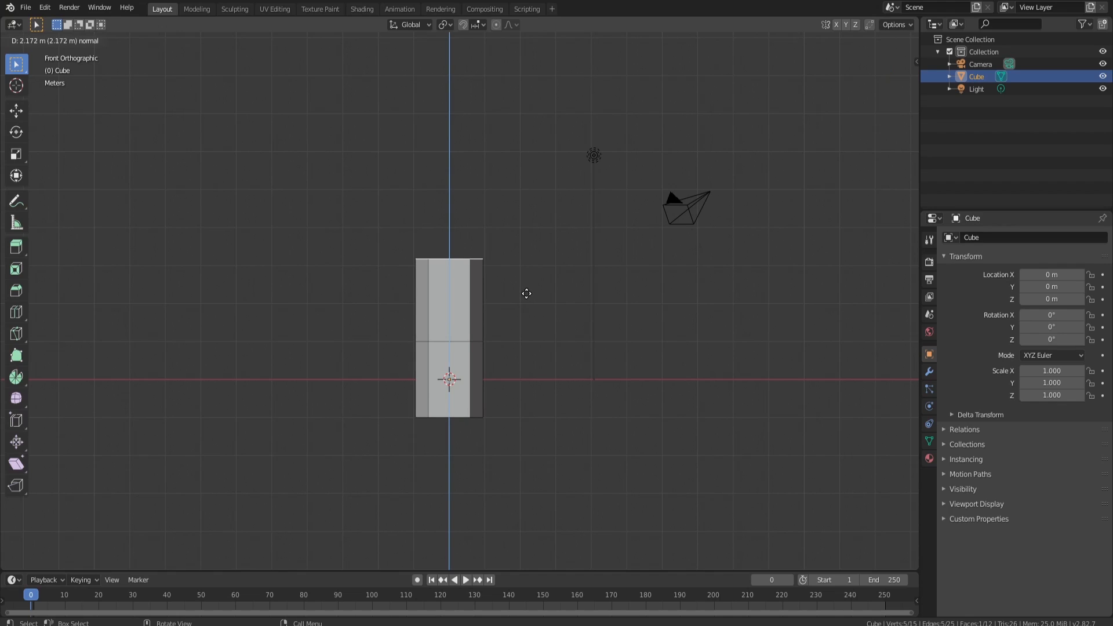
click(516, 295)
key(e)
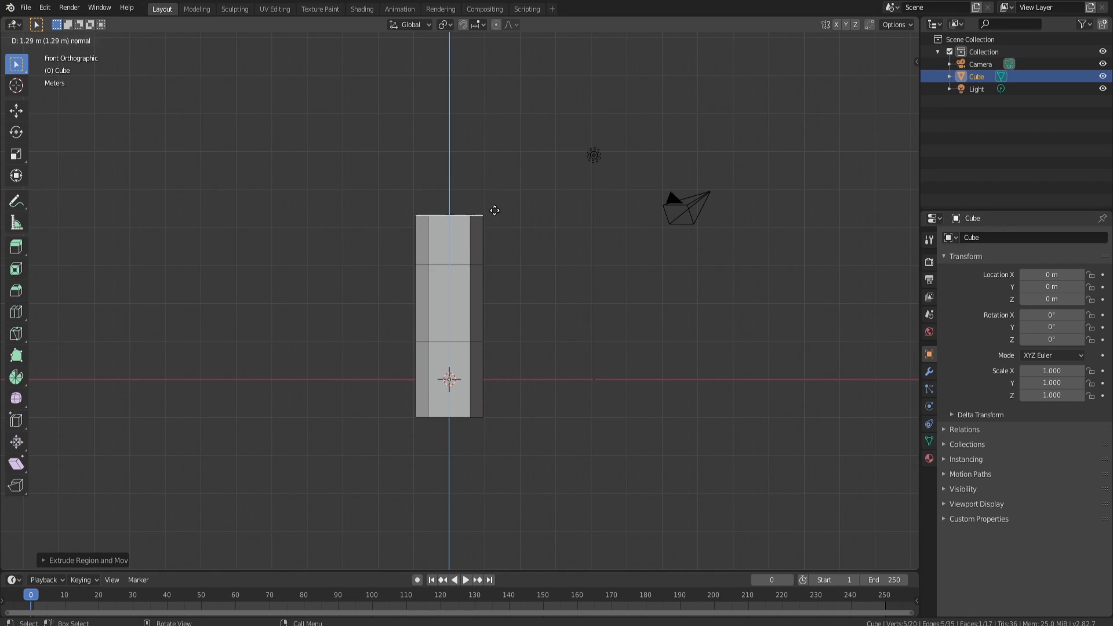
click(500, 180)
Extrude another section and a cap about 0.34 m high, and shrink the cap's top face by about 0.67 and again by 0.82
key(e)
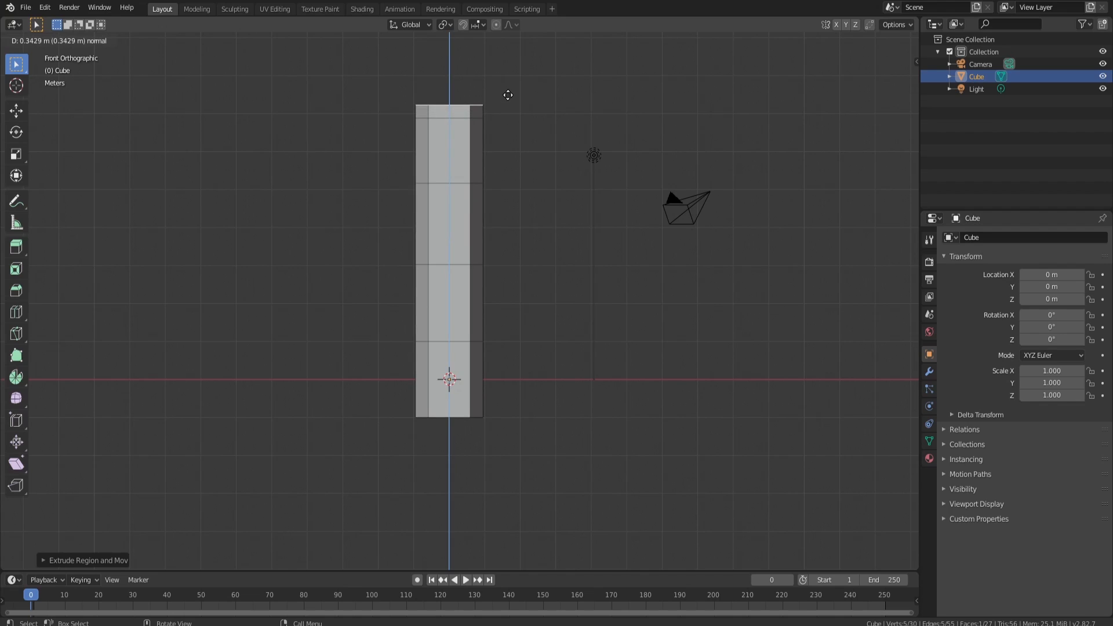
click(476, 103)
key(s)
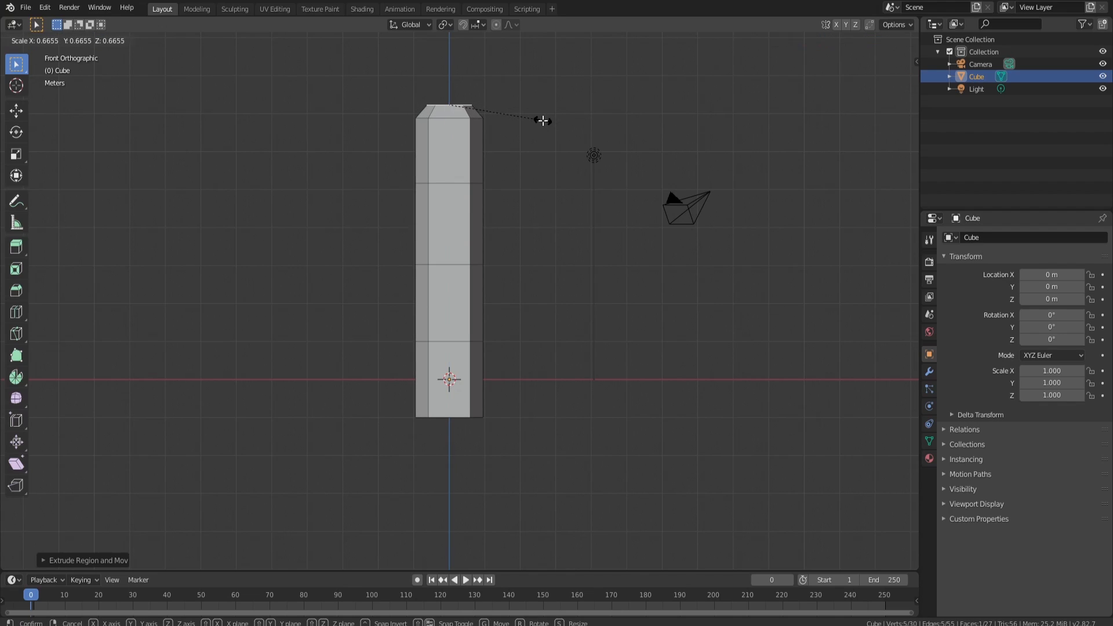
click(542, 119)
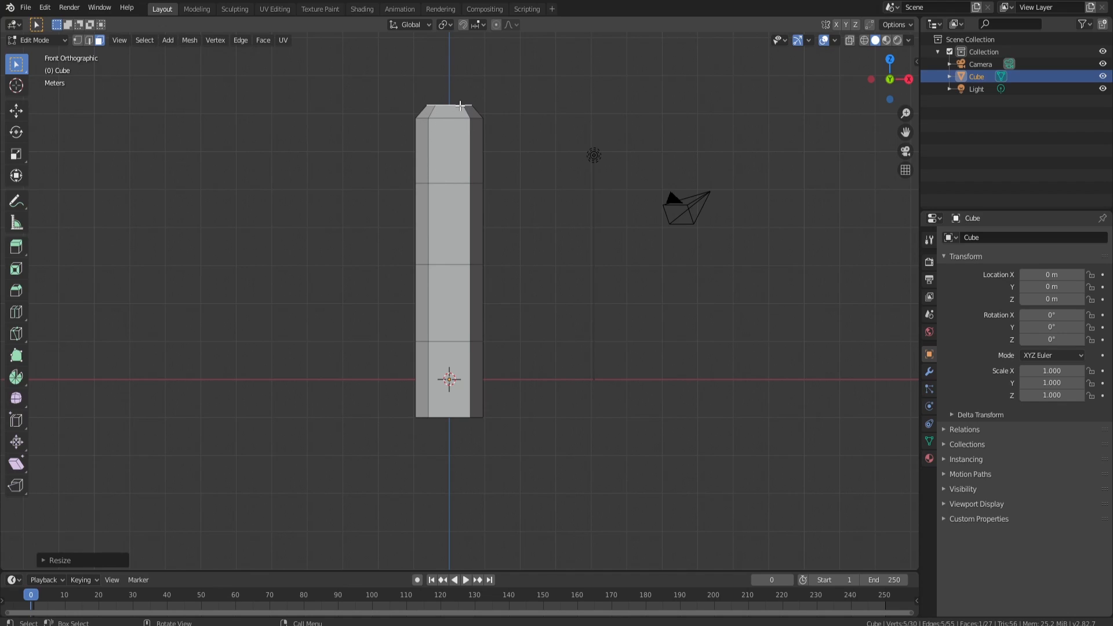
key(s)
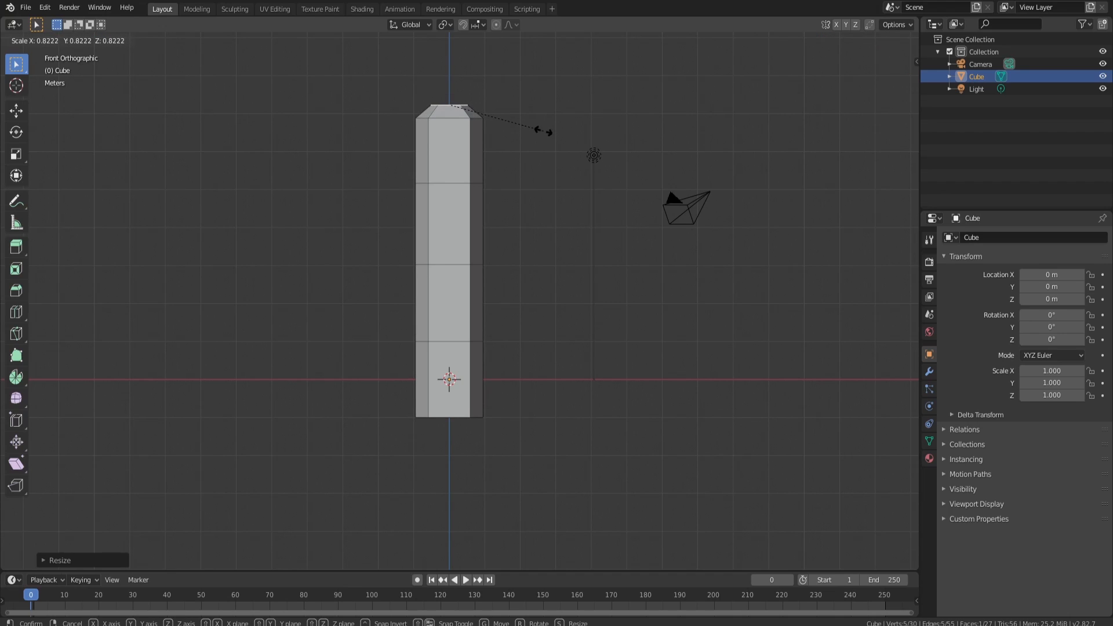
click(544, 131)
Bend the column by moving its upper, middle and lower inner edge loops toward negative X, the lower one least
middle_drag(517, 112, 461, 157)
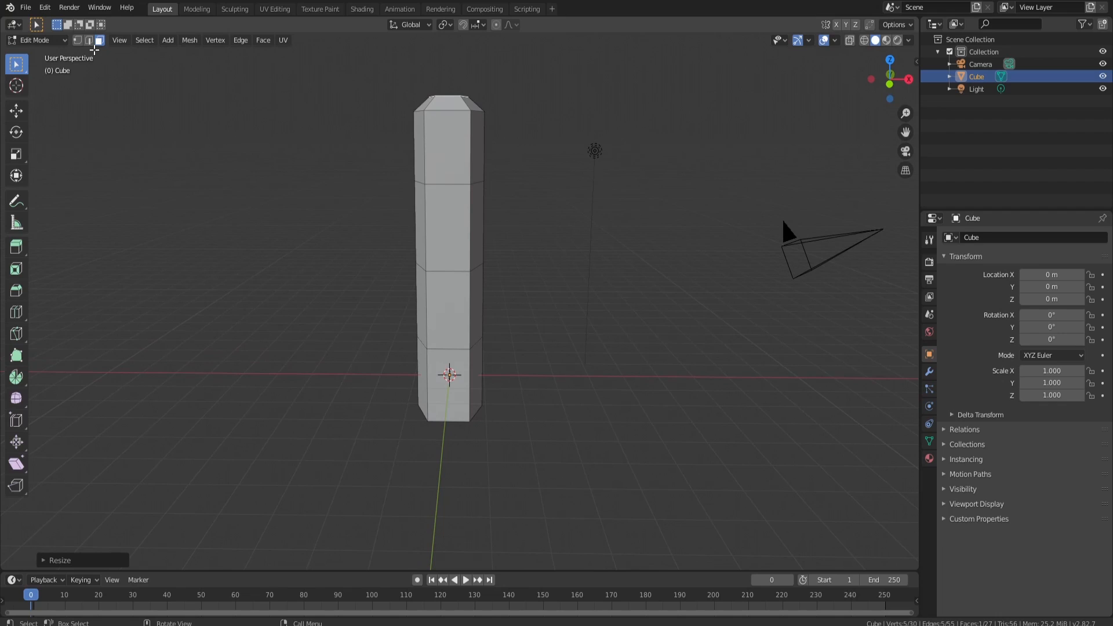
click(88, 40)
alt+click(444, 185)
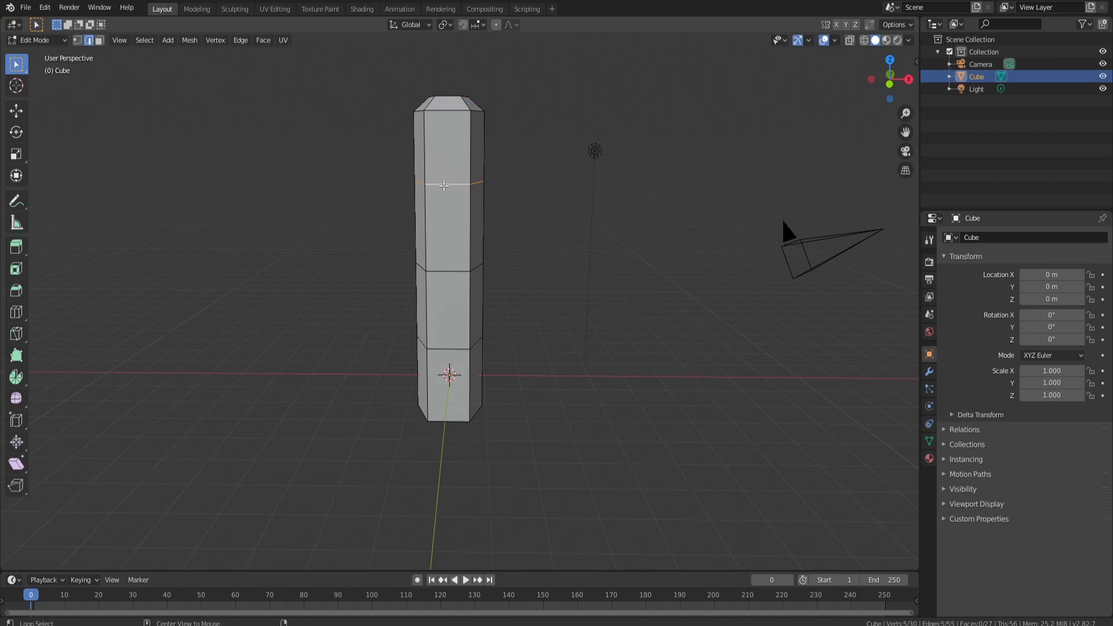
key(KP_1)
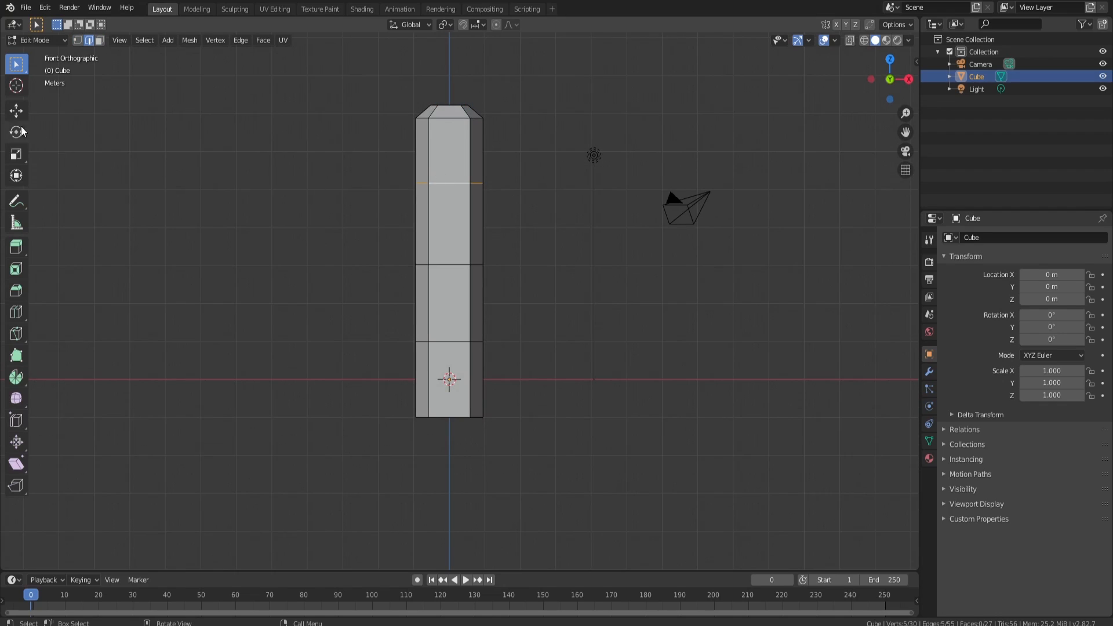
click(16, 110)
drag(490, 183, 469, 184)
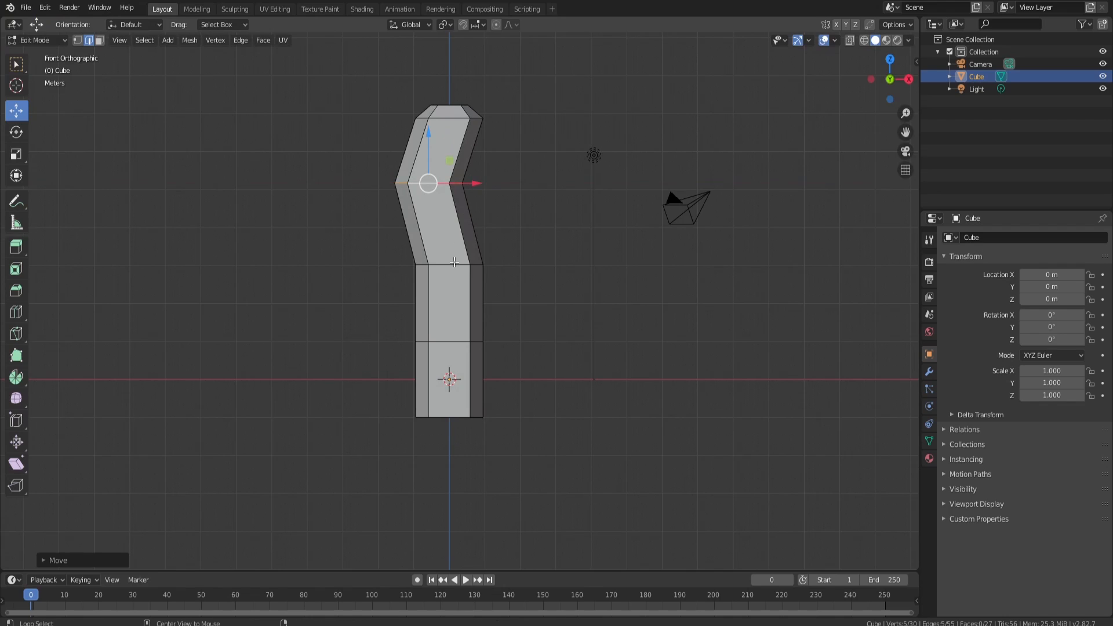
alt+click(455, 265)
drag(489, 264, 467, 258)
alt+click(467, 337)
drag(486, 341, 476, 334)
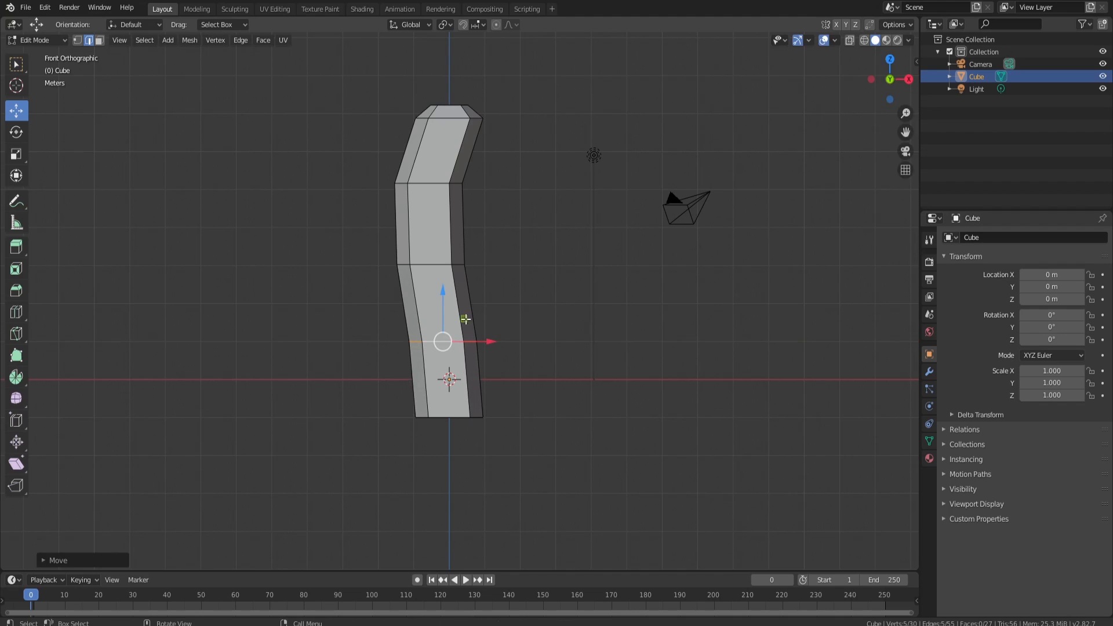
Soften the bend by shifting the middle and upper inner edge loops slightly back toward positive X
alt+click(444, 268)
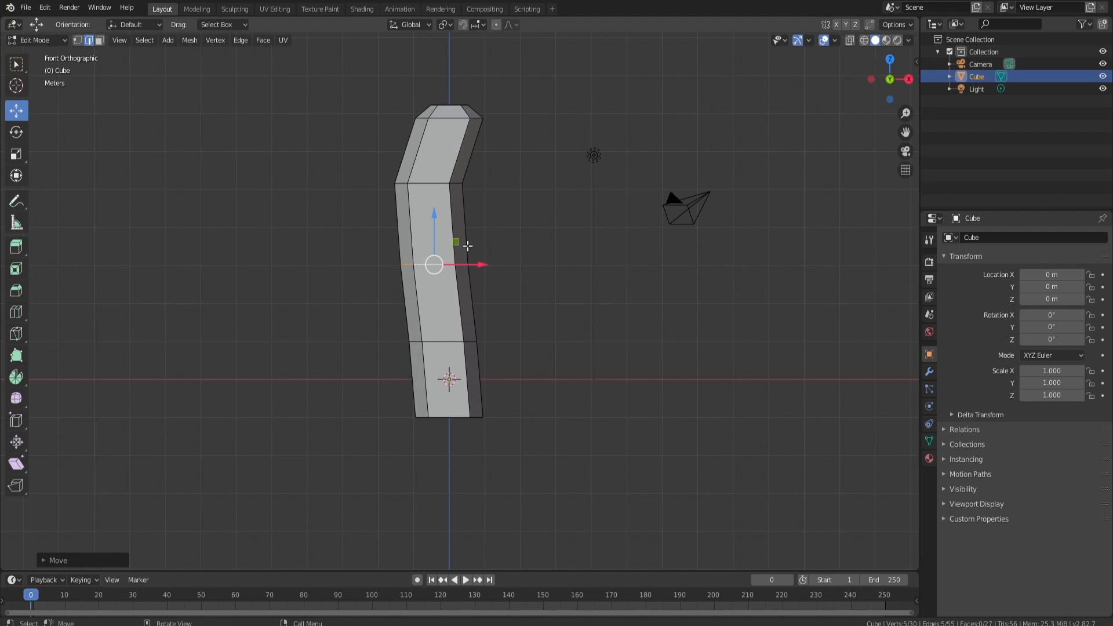
alt+click(434, 184)
drag(466, 183, 477, 183)
alt+click(412, 259)
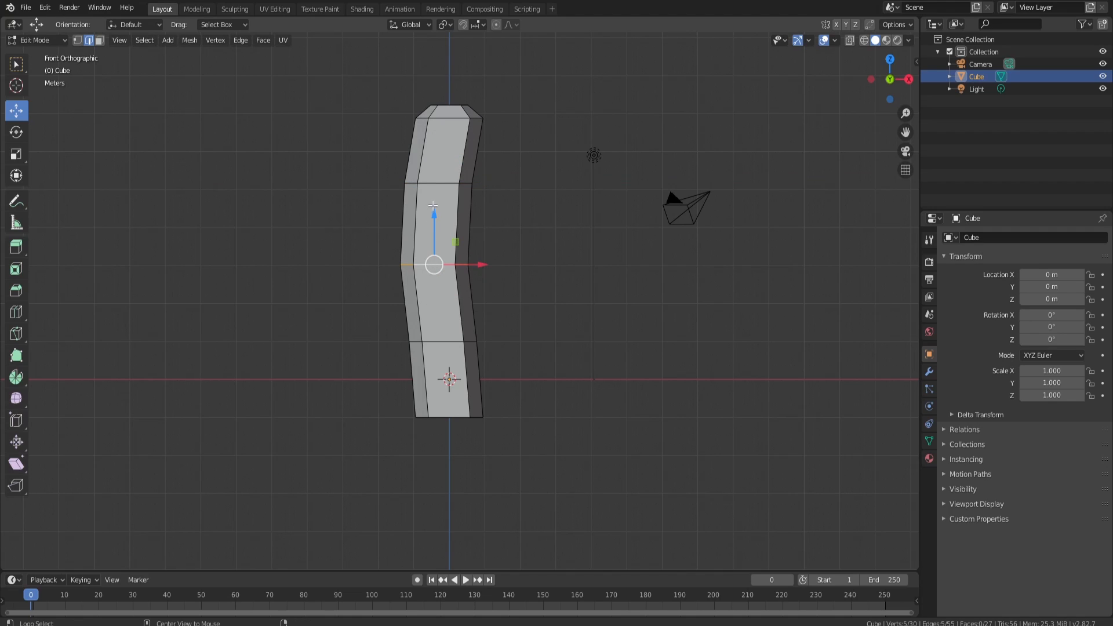
alt+click(447, 182)
alt+click(440, 265)
alt+click(444, 343)
alt+click(435, 265)
Rotate the upper inner edge loop by about 5° in the front view to follow the bend
alt+click(438, 181)
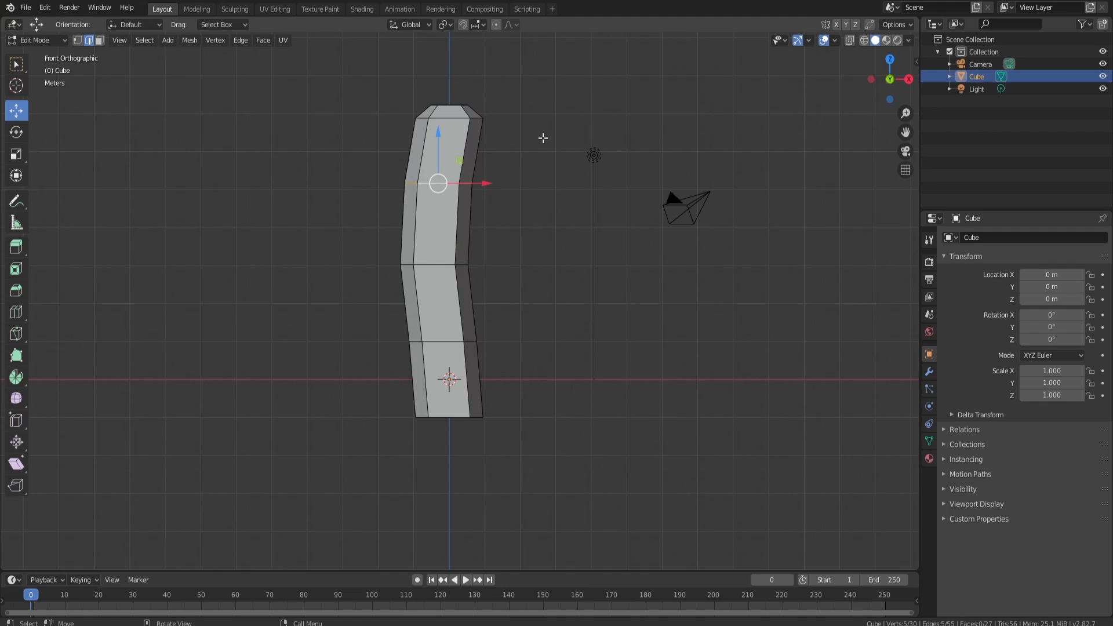
key(r)
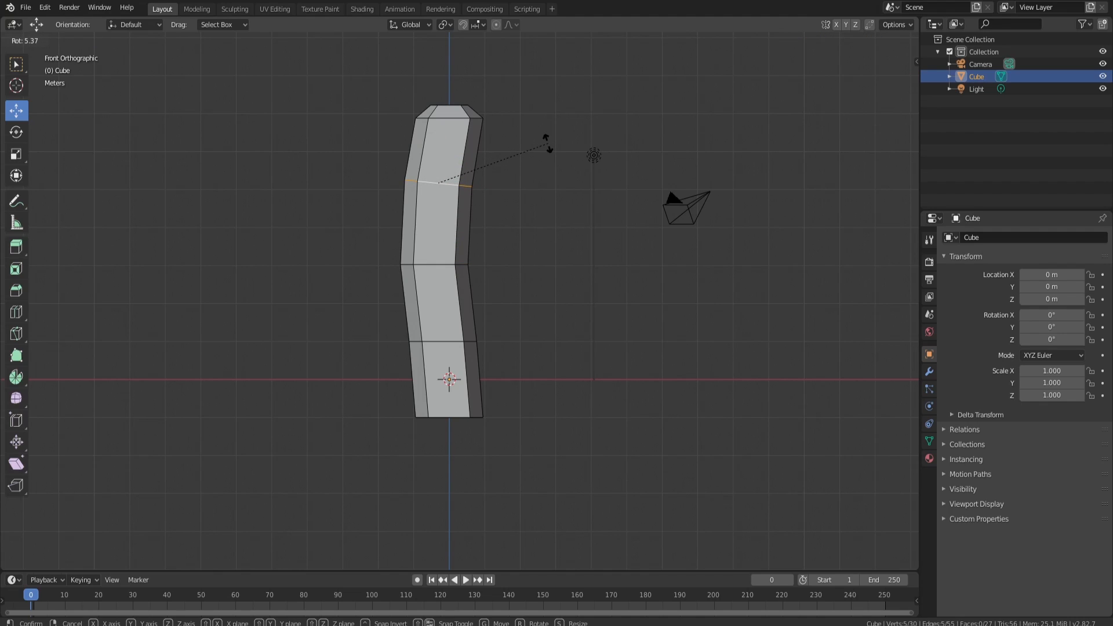
click(547, 139)
Rotate the middle edge loop by about -5° and nudge it slightly toward positive X
alt+click(441, 266)
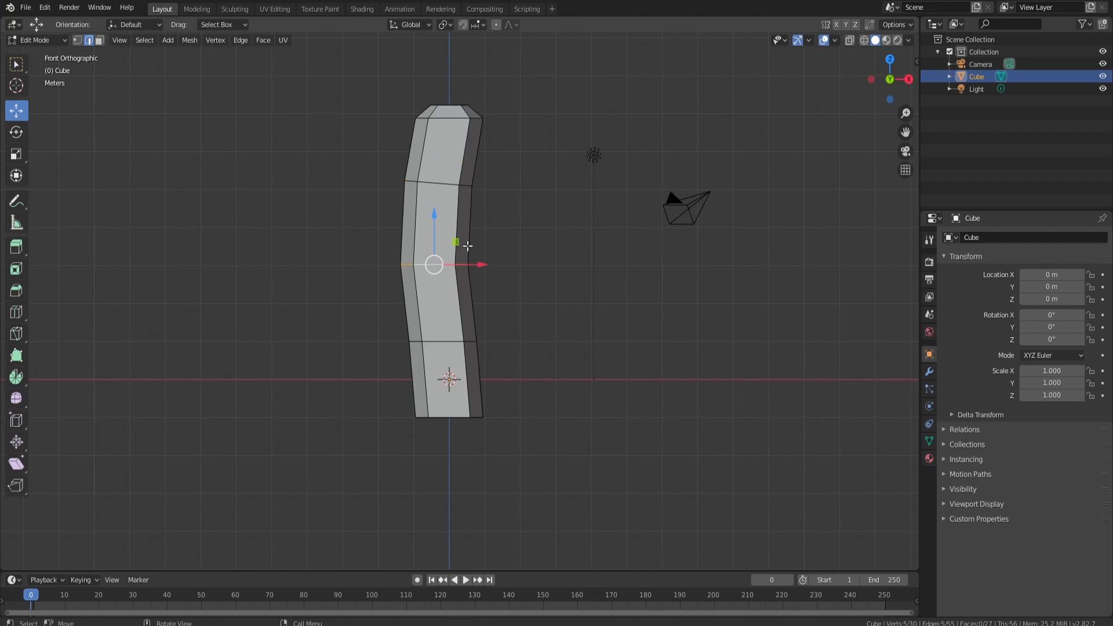
key(r)
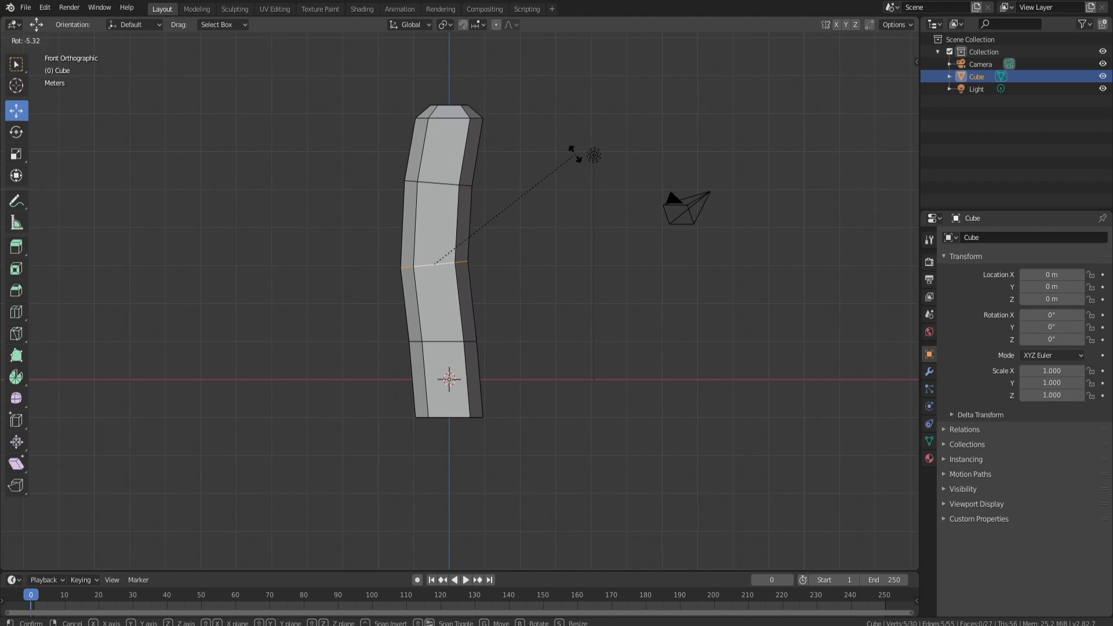
click(575, 157)
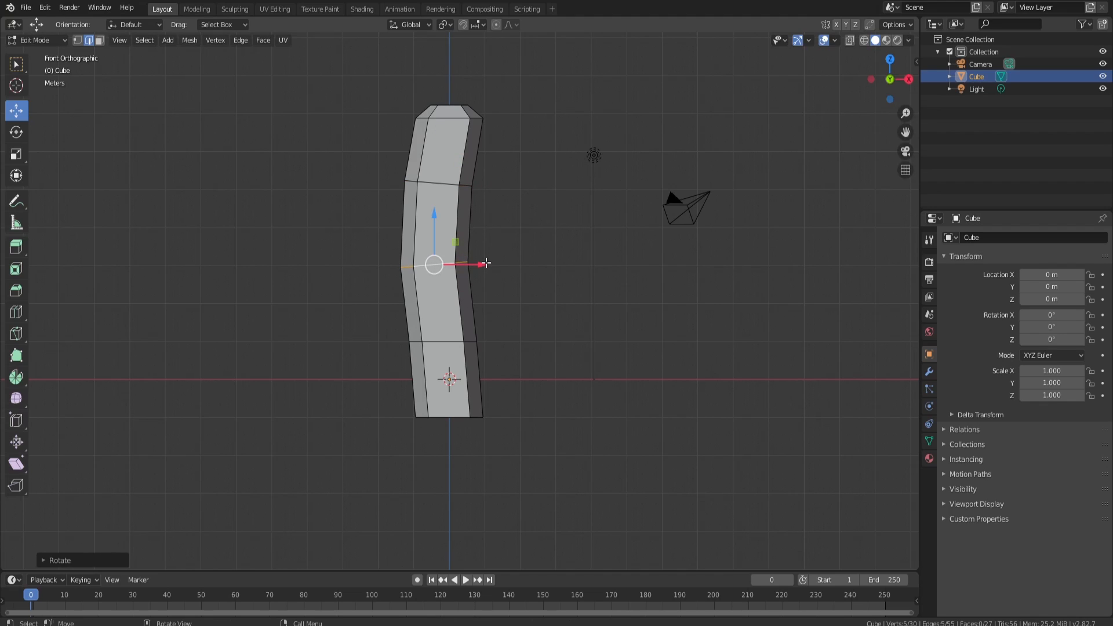
drag(485, 263, 491, 261)
Rotate the lower inner edge loop by about -6° in the front view to follow the curve
alt+click(449, 341)
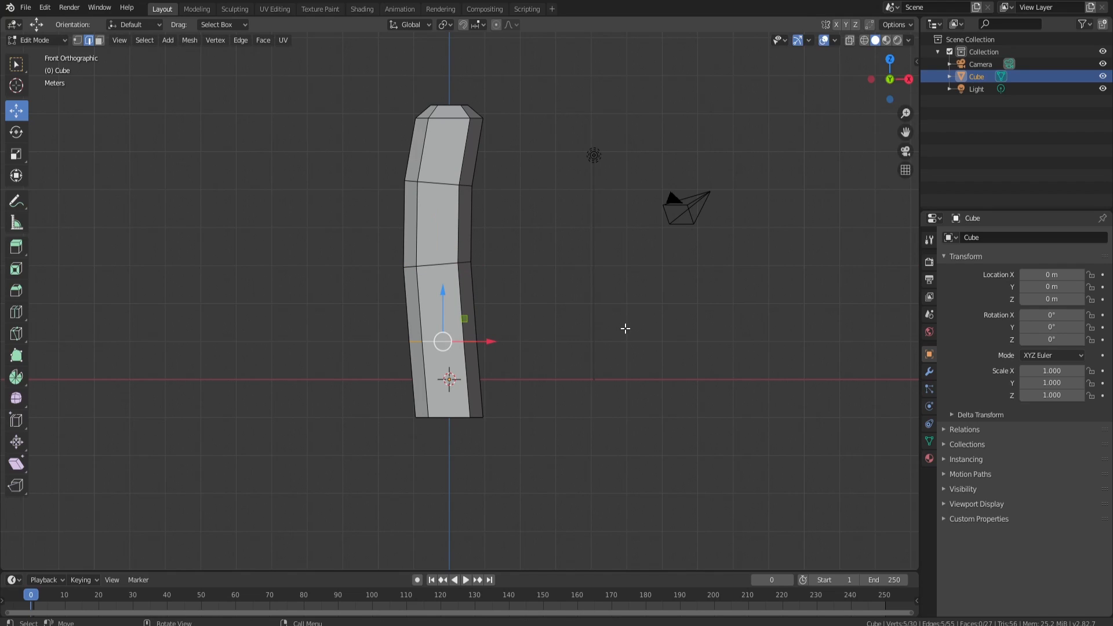
key(r)
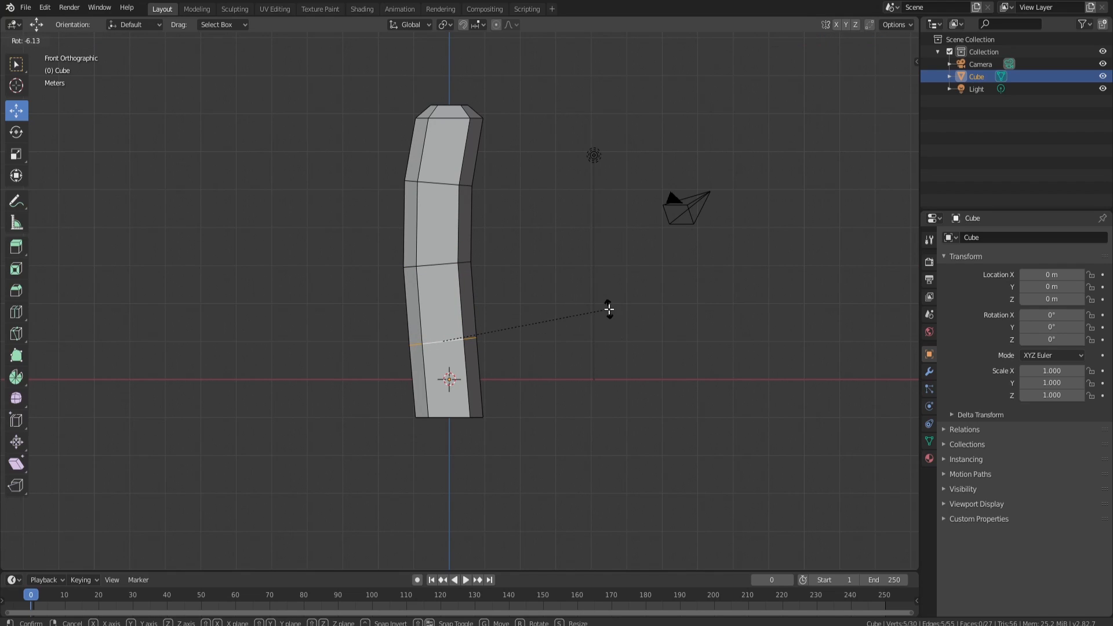
click(609, 309)
middle_drag(550, 187, 509, 199)
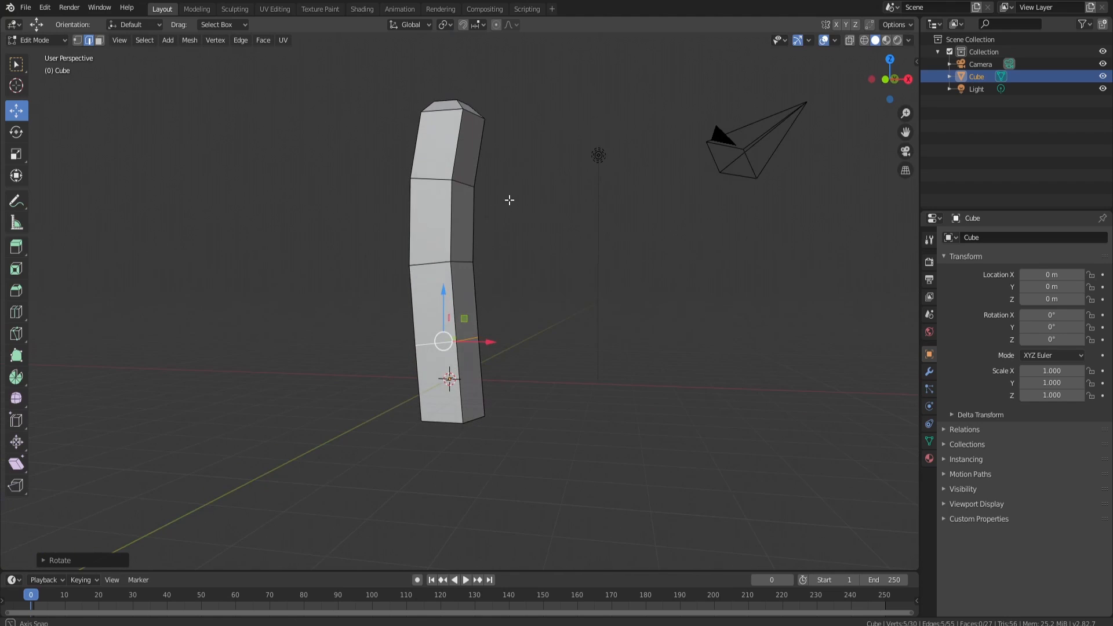
key(KP_1)
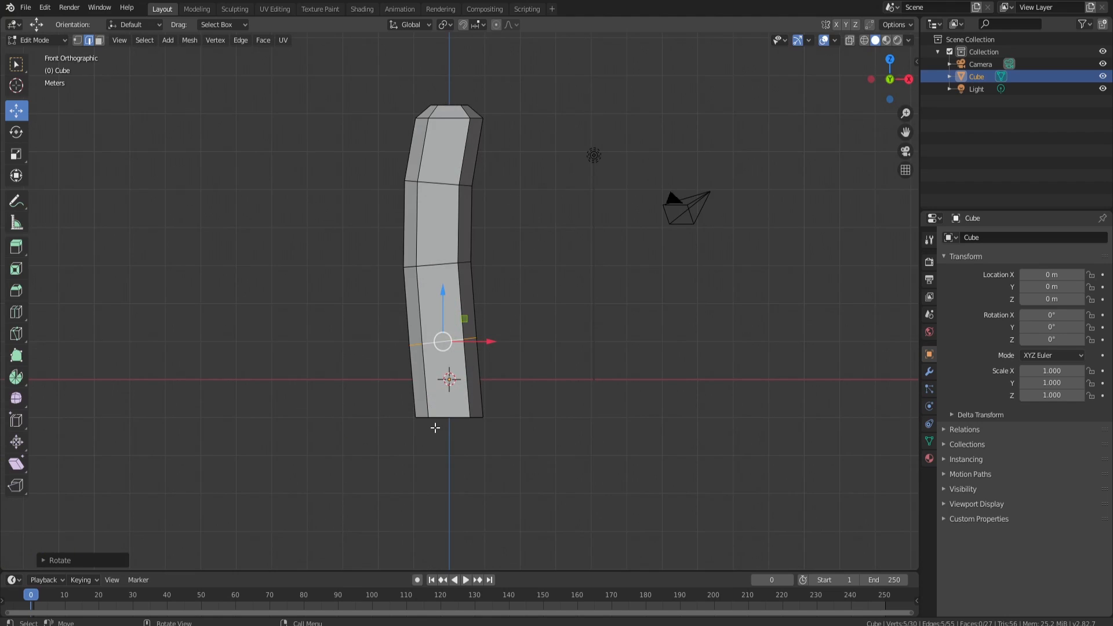
Narrow the column's base by scaling down the bottom edge loop and, slightly, the lower inner edge loop
alt+click(436, 419)
key(s)
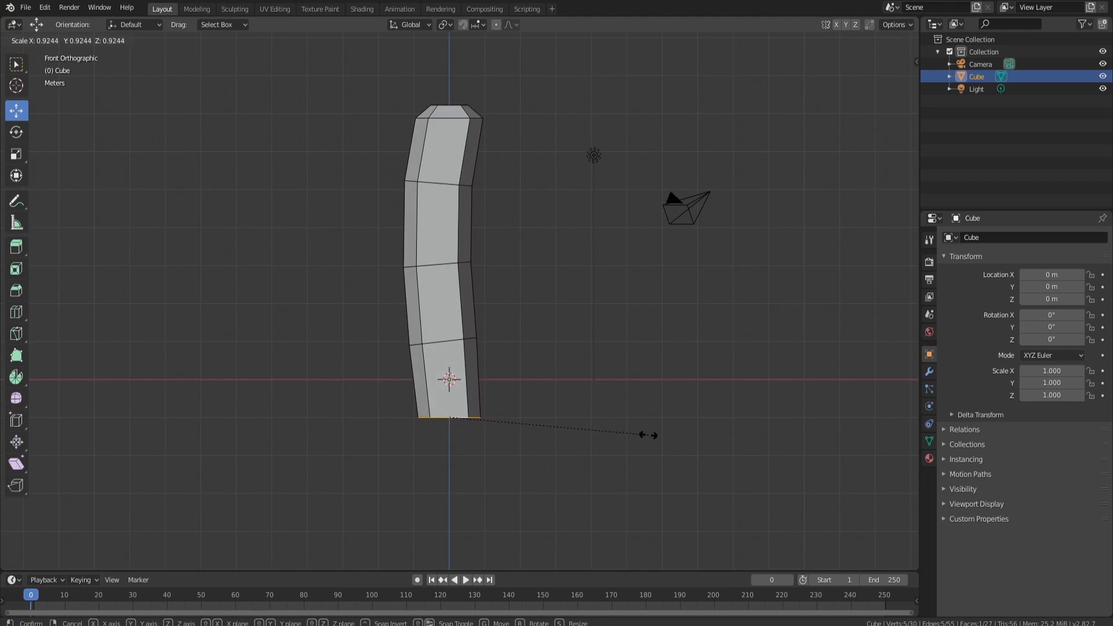
click(638, 435)
alt+click(450, 342)
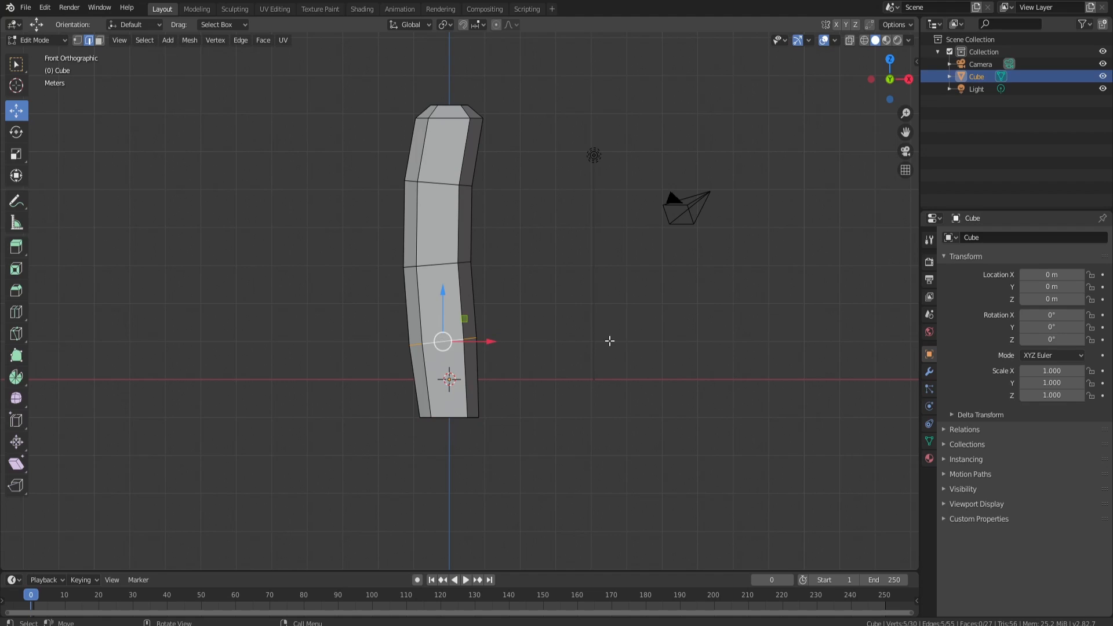
key(s)
click(612, 341)
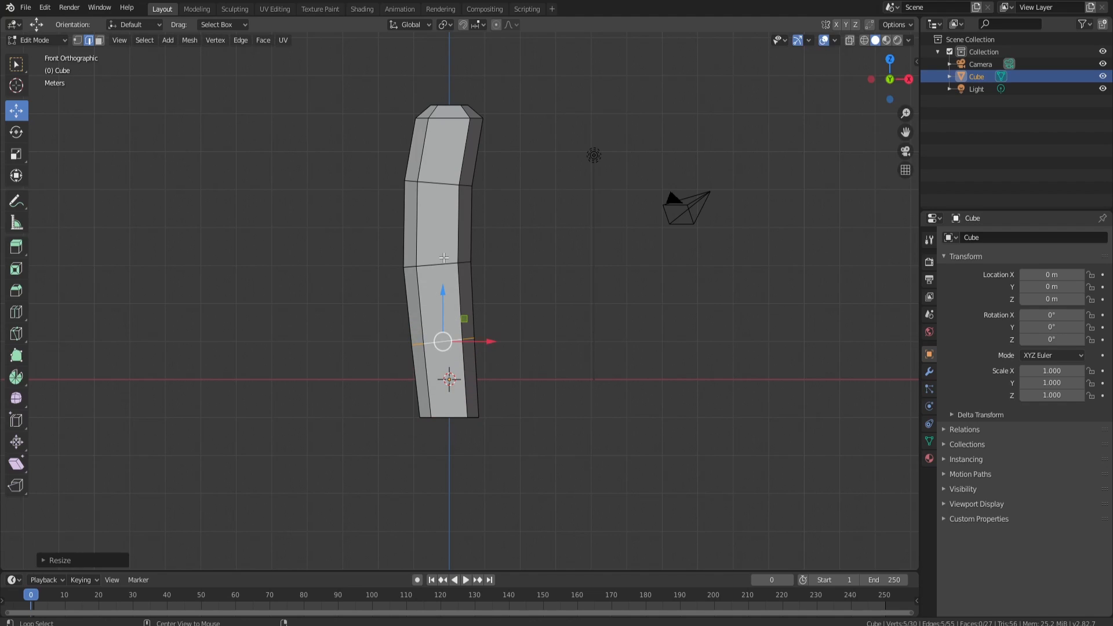
Scale the middle edge loop to about 0.96 and the upper inner edge loop to about 1.08, then leave Edit Mode
alt+click(443, 265)
key(s)
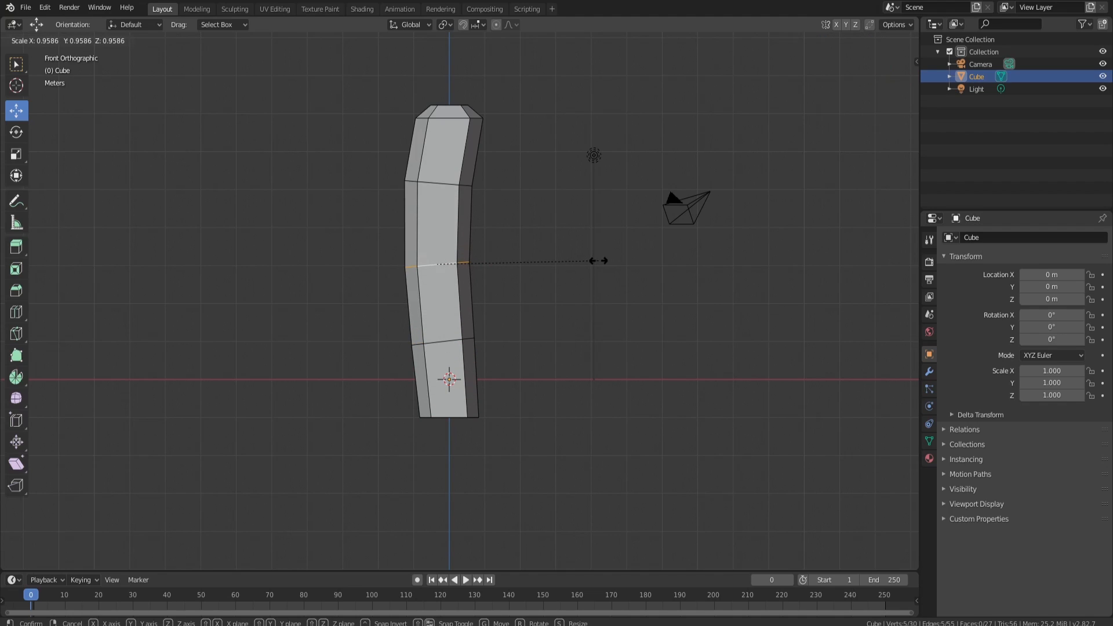
click(600, 259)
alt+click(452, 187)
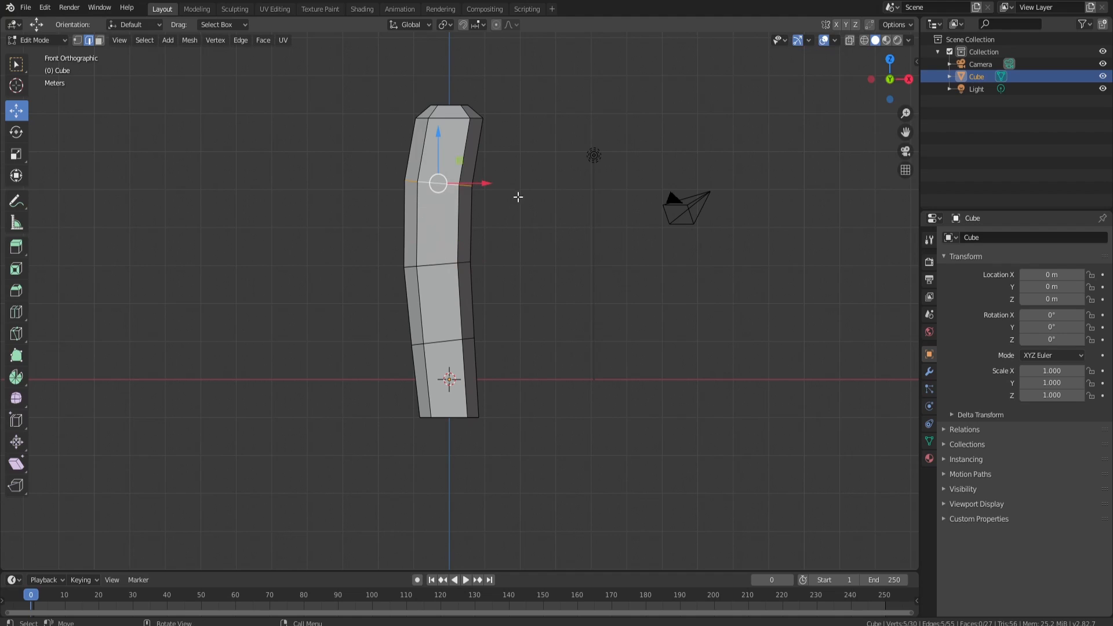
key(s)
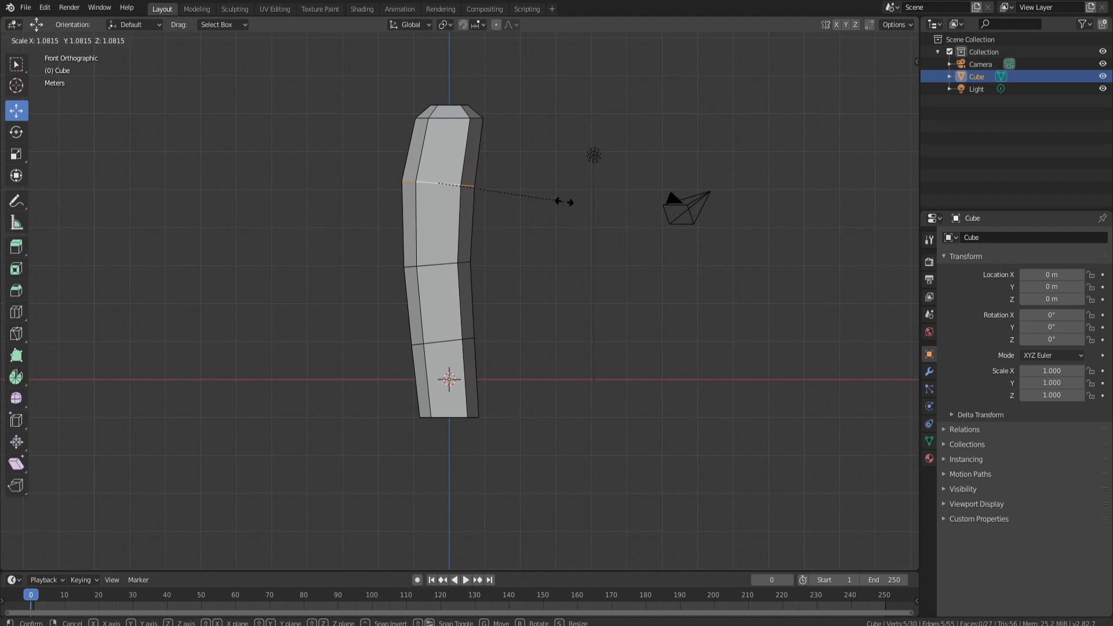
click(562, 202)
key(Tab)
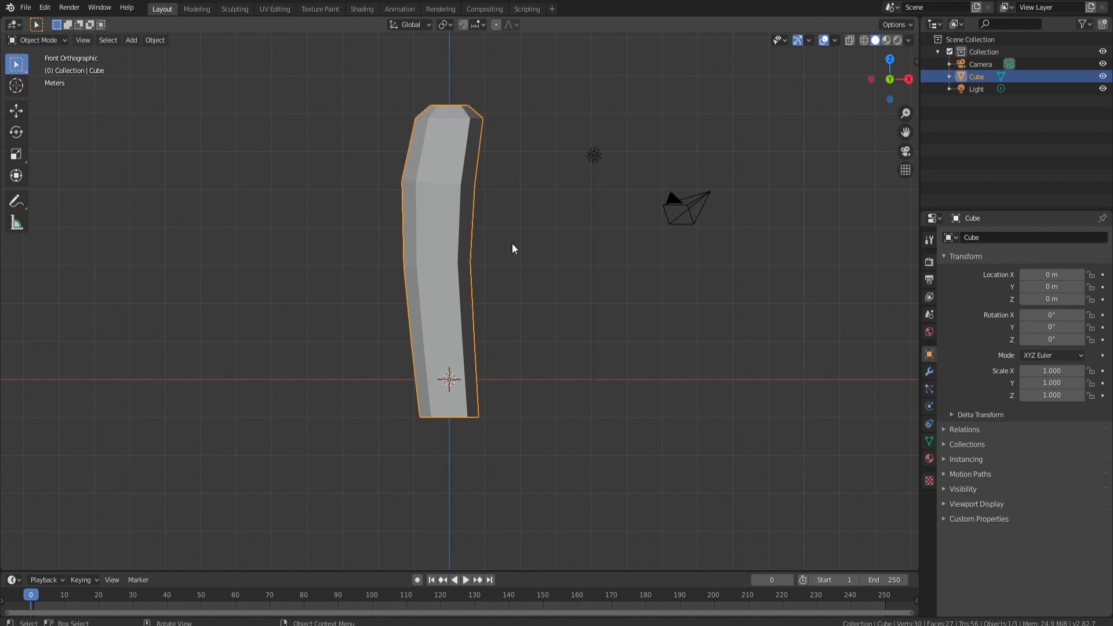
mouse_move(513, 248)
middle_down()
mouse_move(564, 232)
mouse_move(519, 241)
middle_up()
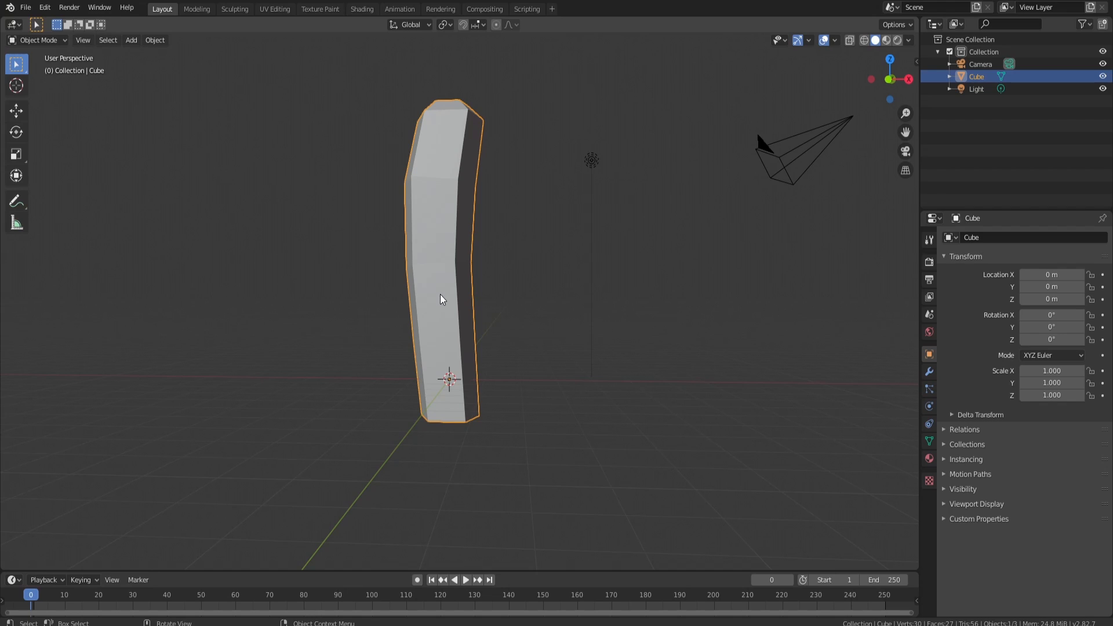
key(KP_1)
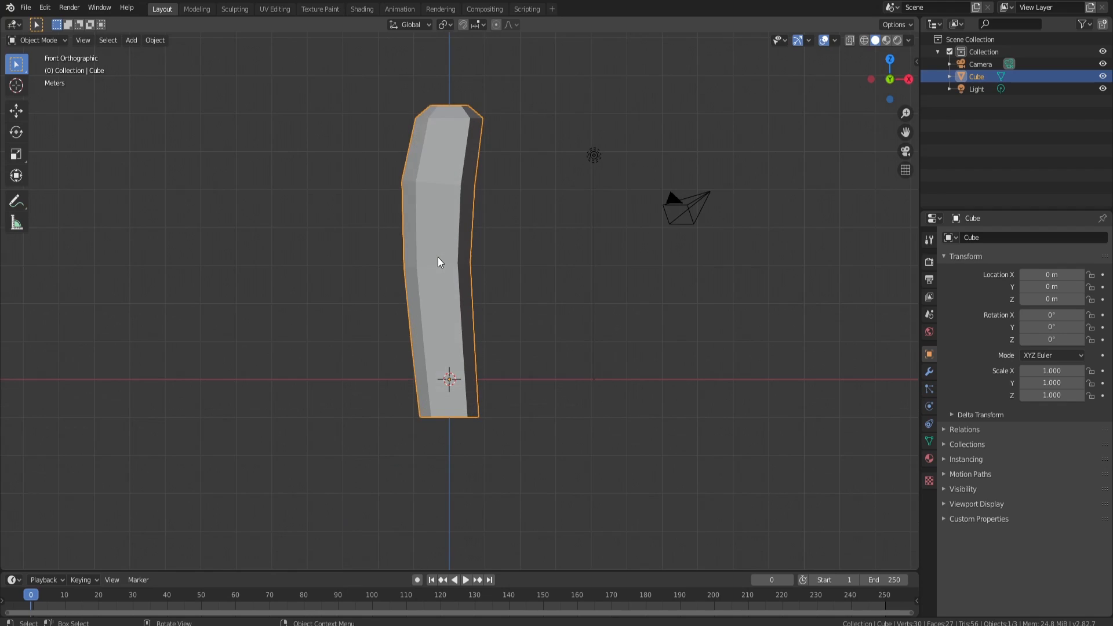
Duplicate the column in place, scale the copy to 0.407 and rotate it to -37.3° about Y in the front view
key(shift+a)
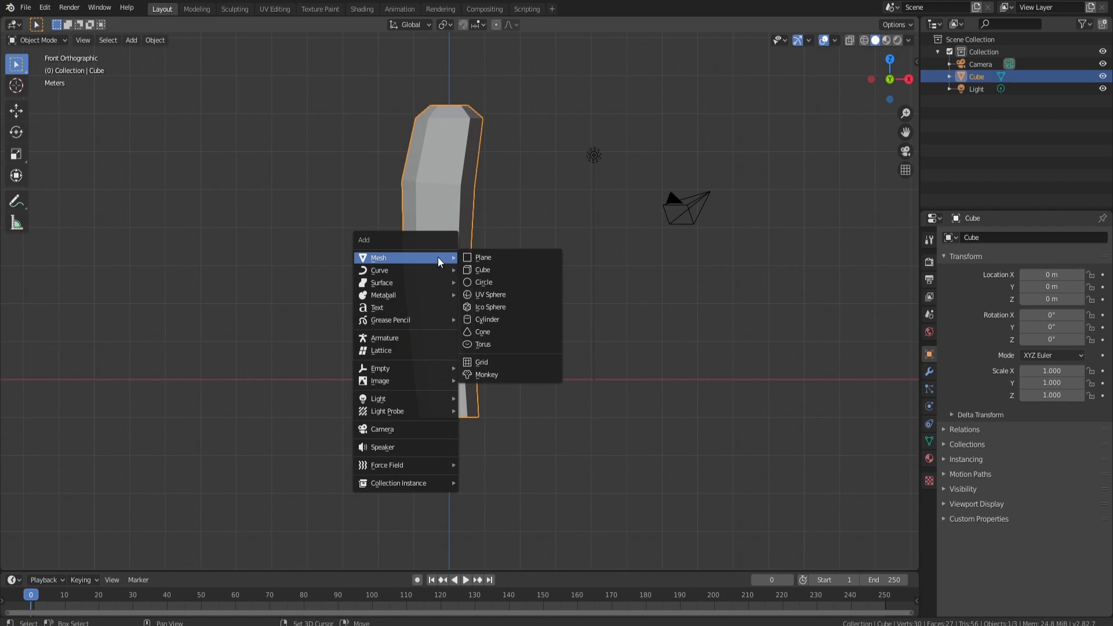
key(shift+d)
key(Escape)
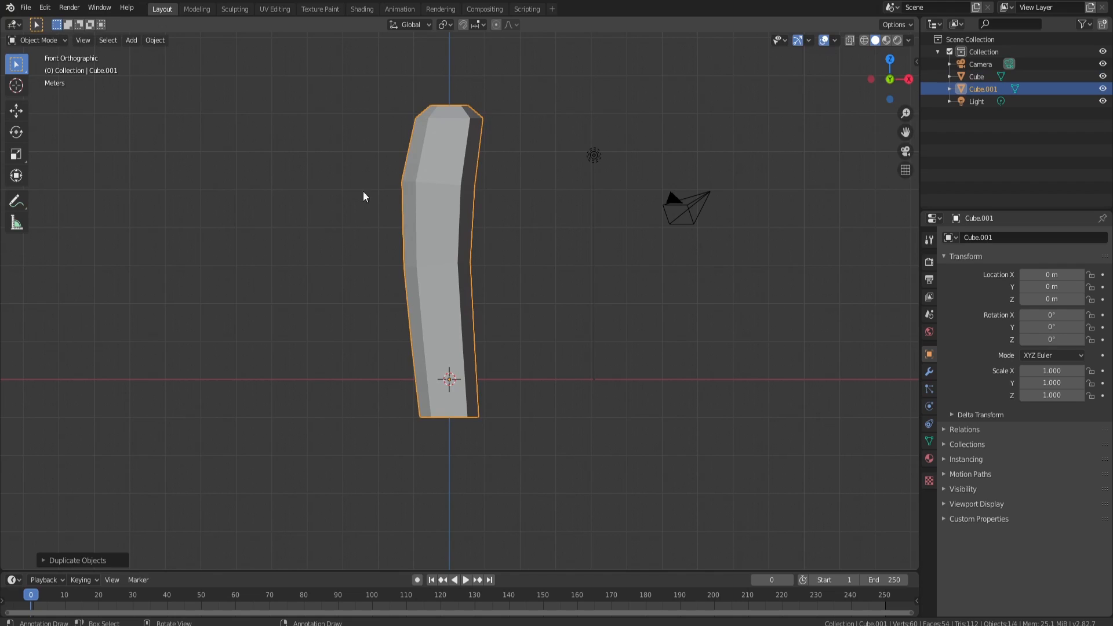
key(s)
click(525, 307)
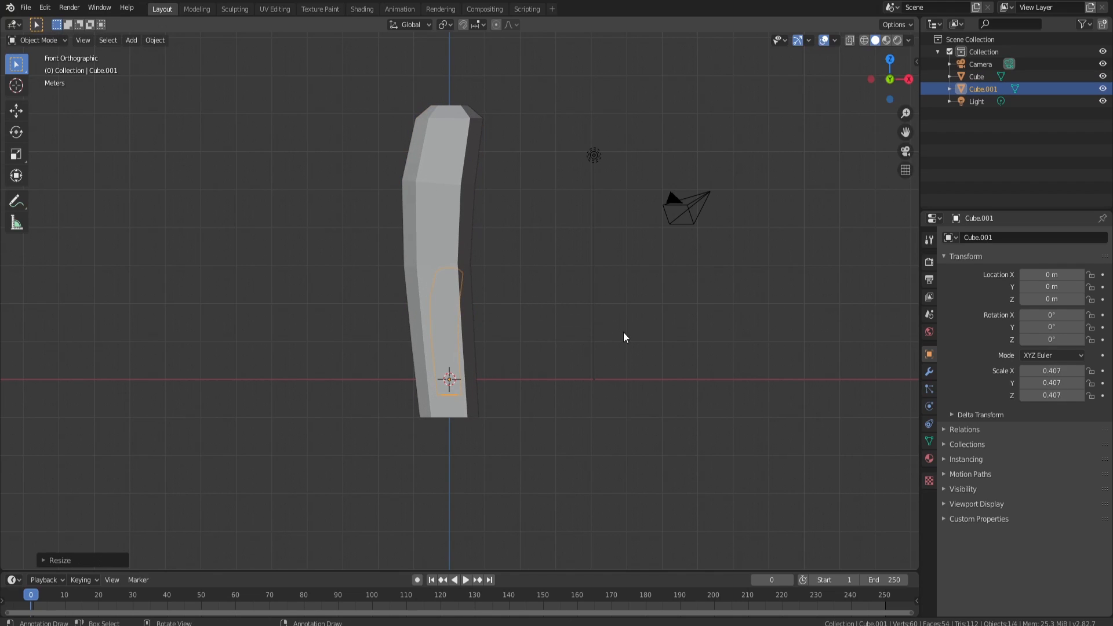
key(r)
click(583, 219)
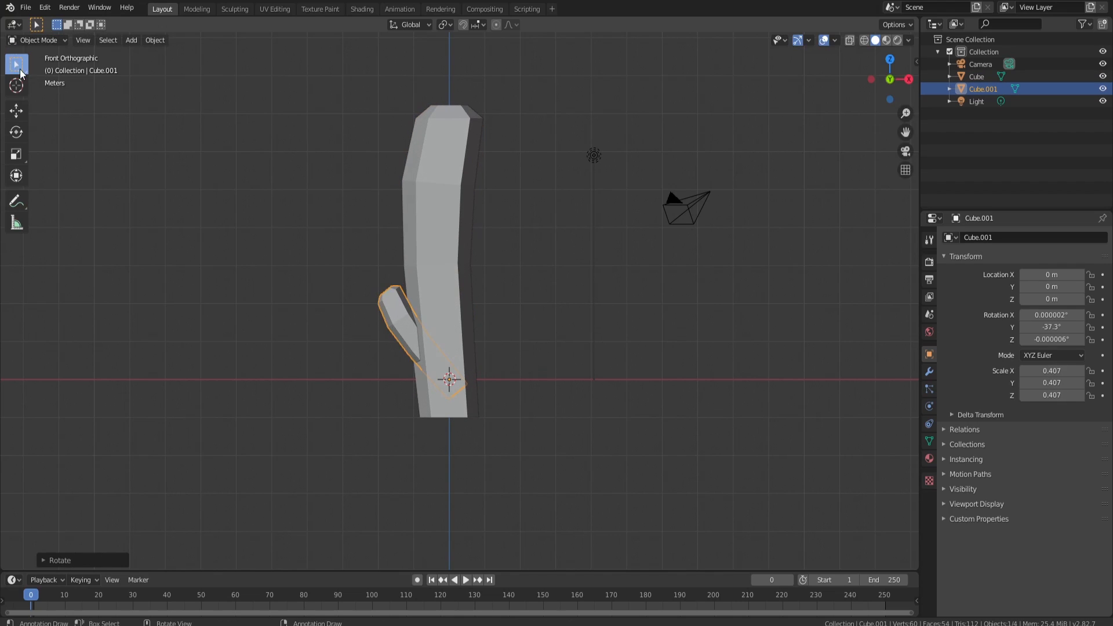
Move the small copy to X -0.898 m and Z 2.009 m so it branches from the column's negative X side
click(17, 114)
drag(447, 326, 450, 250)
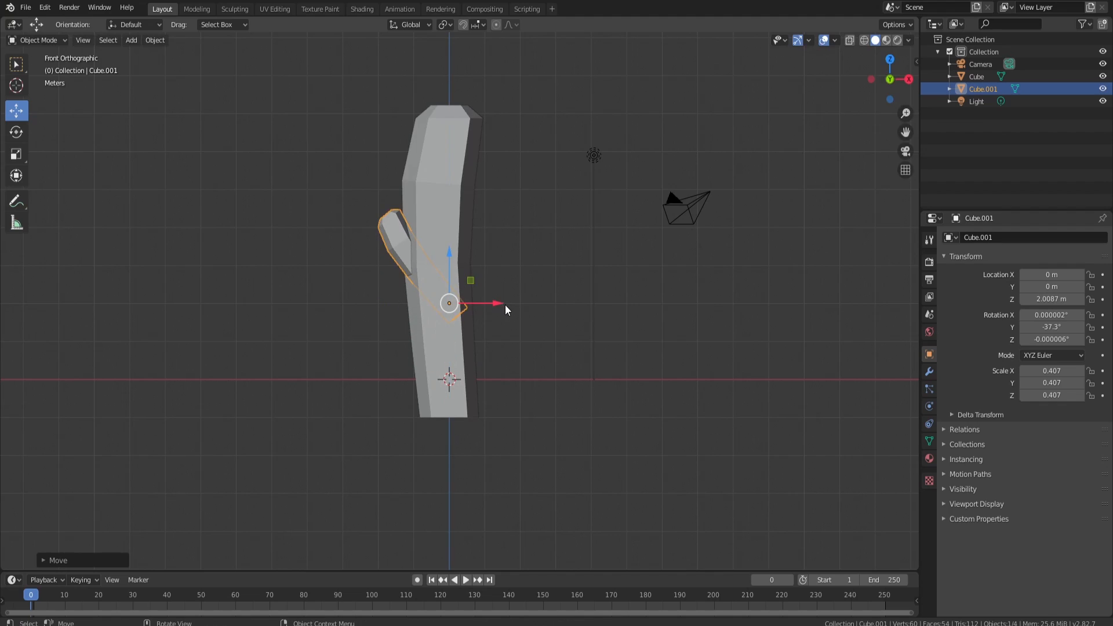
drag(487, 300, 446, 302)
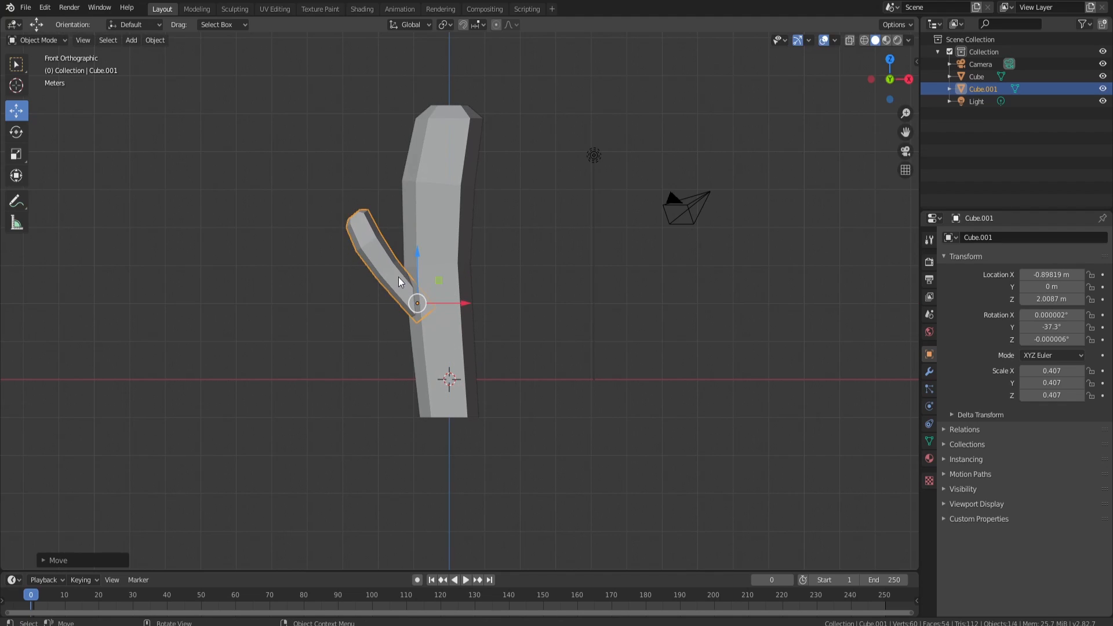
Form an elbow in the arm by moving the edge loop nearest its base downward and outward from the column
key(Tab)
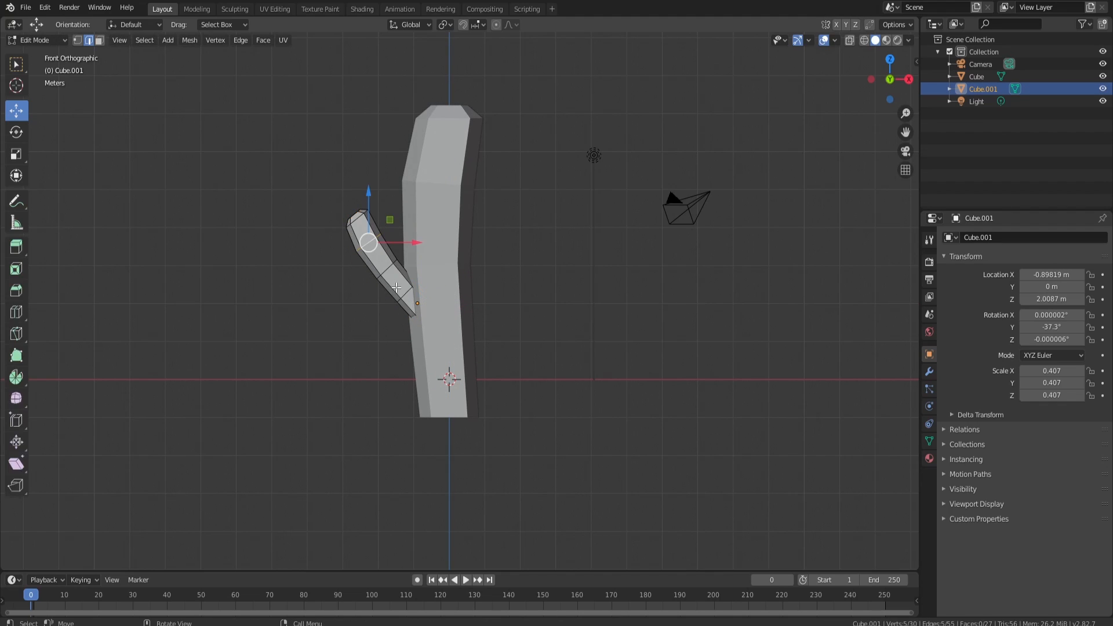
click(407, 298)
key(g)
key(z)
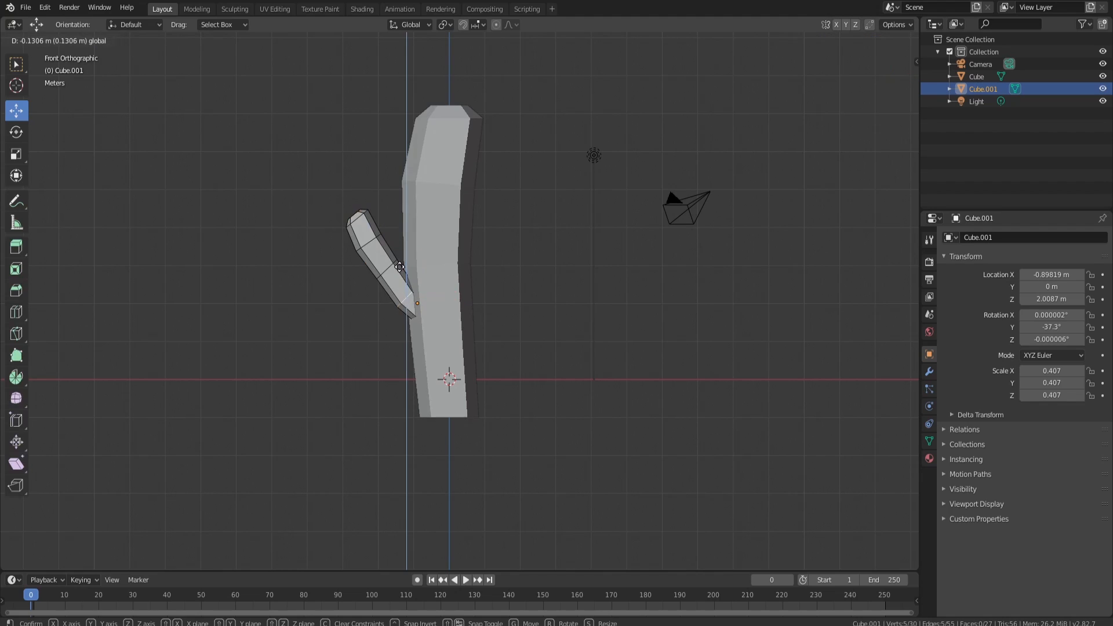
drag(399, 267, 417, 308)
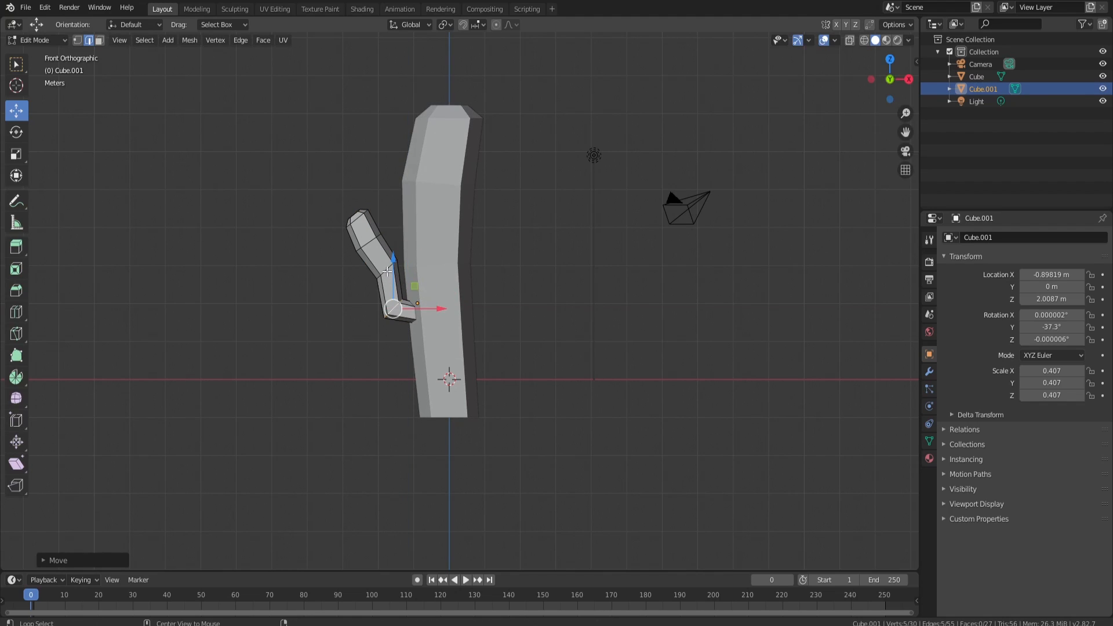
Move the arm's middle edge loop slightly downward and outward to smooth the upward curve
alt+click(387, 271)
drag(388, 239, 387, 254)
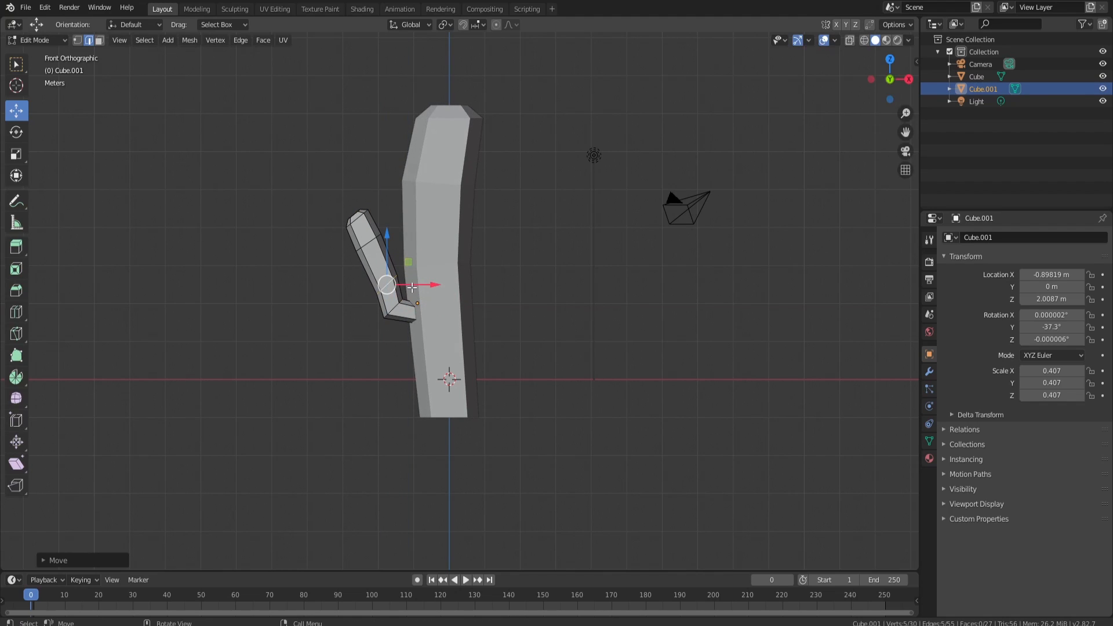
key(g)
key(z)
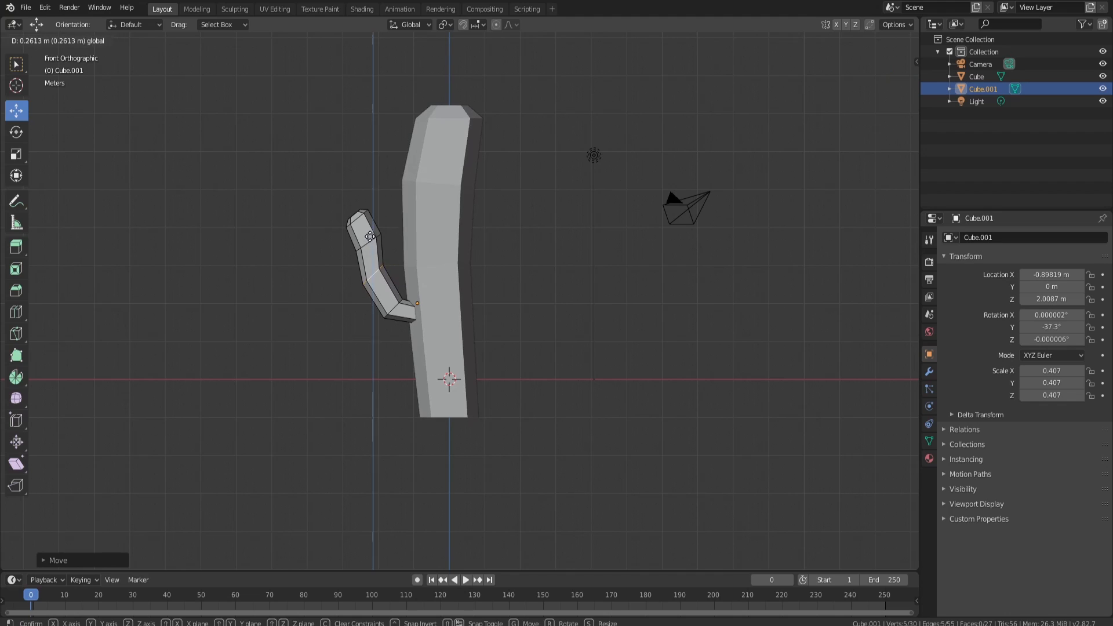
drag(370, 236, 385, 241)
Rotate the arm's upper edge loop slightly and its middle edge loop by about 19° to follow the curve
alt+click(368, 242)
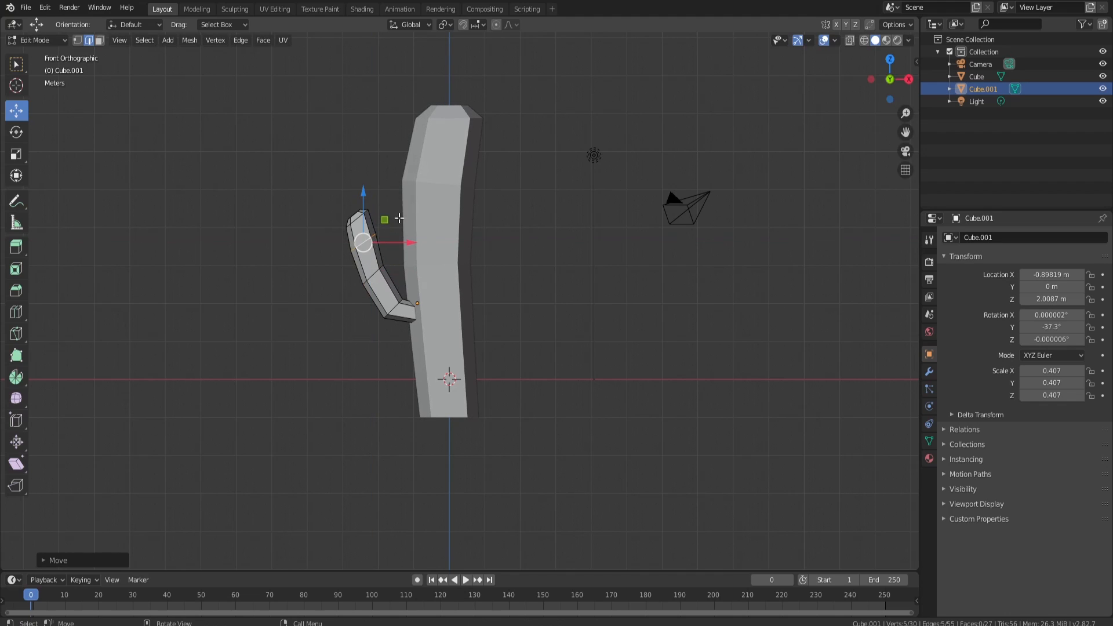
key(r)
click(414, 194)
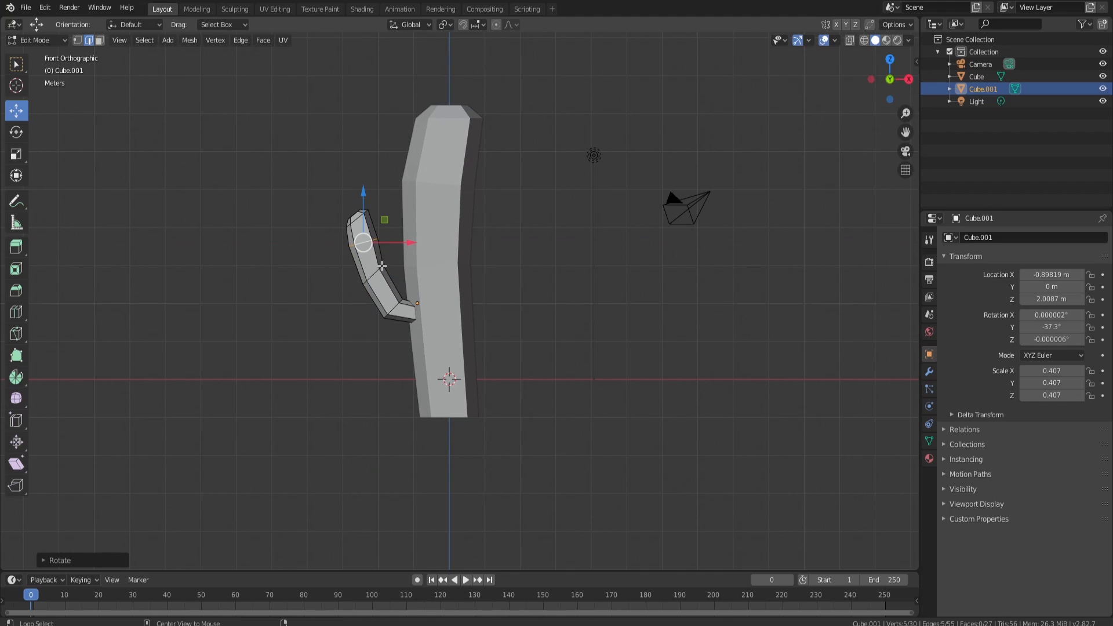
alt+click(382, 265)
key(r)
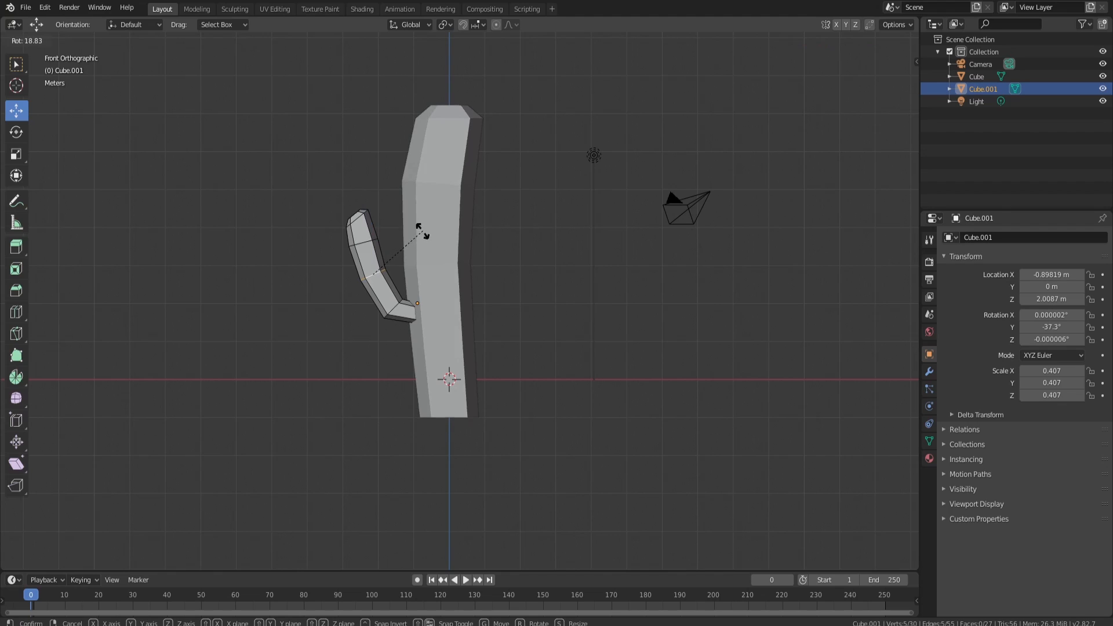
click(423, 231)
Enlarge the arm's elbow edge loop to about 1.16 and return to Object Mode
alt+click(396, 305)
key(s)
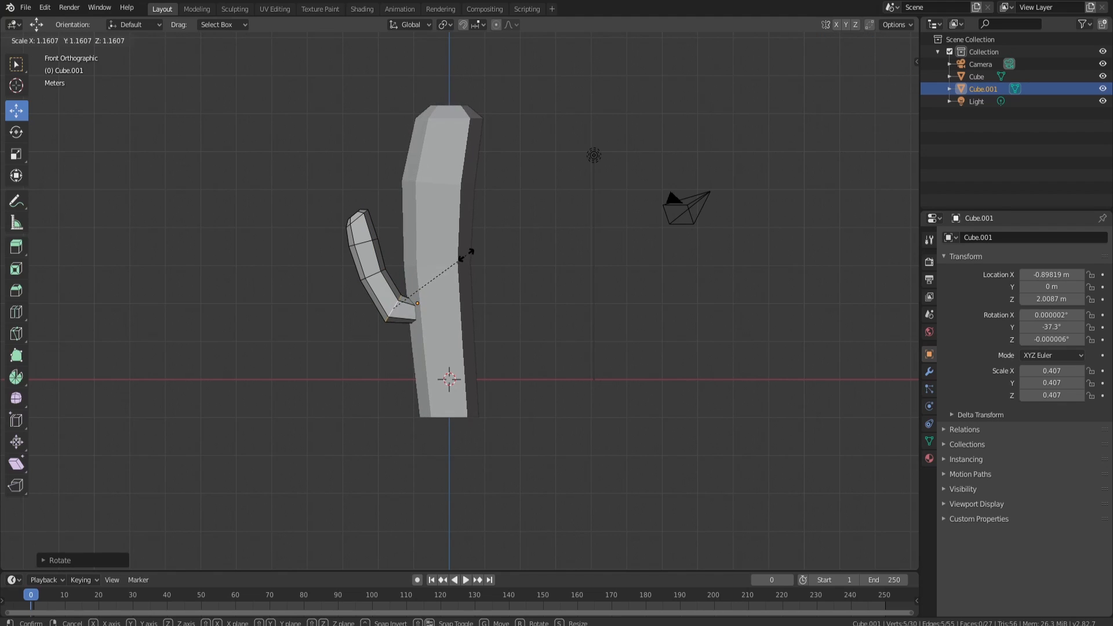
click(466, 256)
key(Tab)
Duplicate the arm and move the copy along X to 2.4985 m on the column's opposite side
middle_drag(522, 261, 487, 263)
click(540, 264)
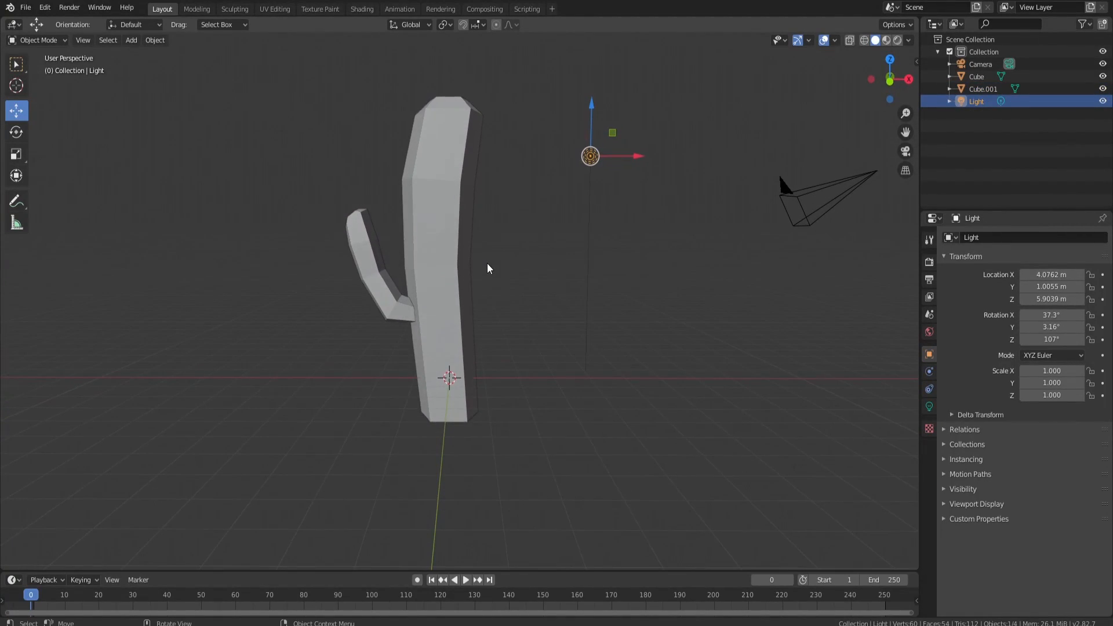
click(378, 277)
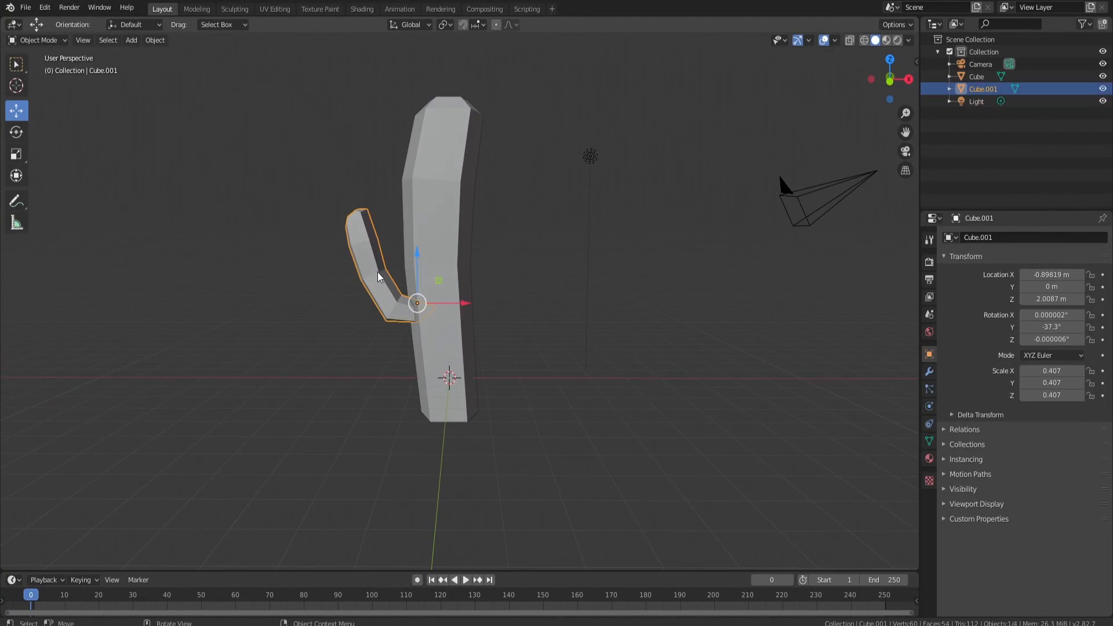
key(shift+d)
right_click(377, 238)
drag(461, 303, 572, 303)
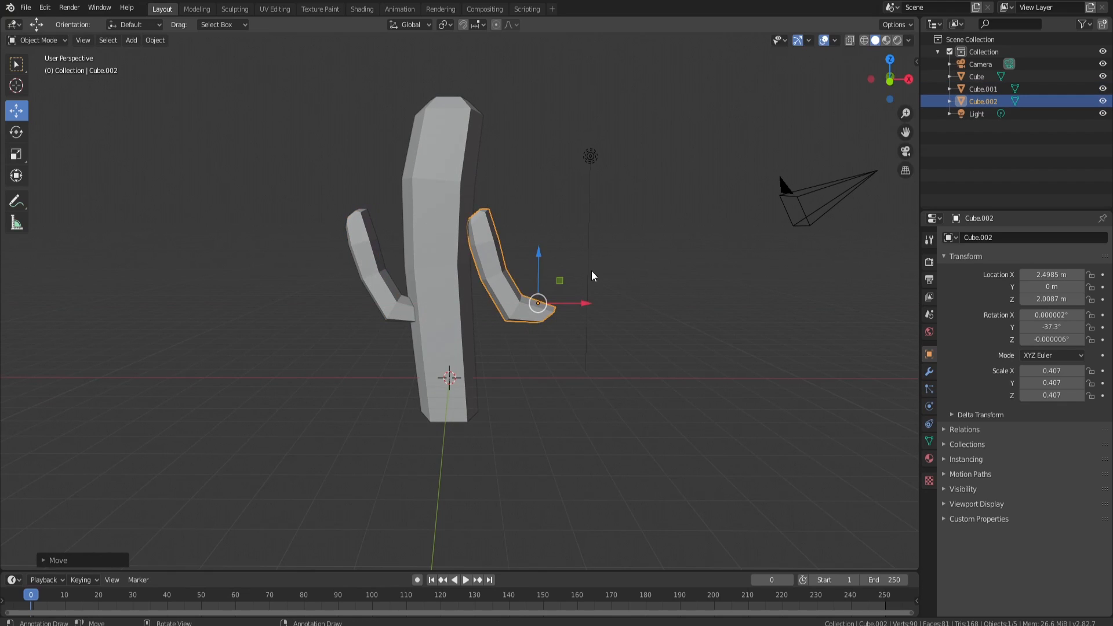
Rotate the second arm to -179° about Z in the top view and scale it to 0.376
key(KP_7)
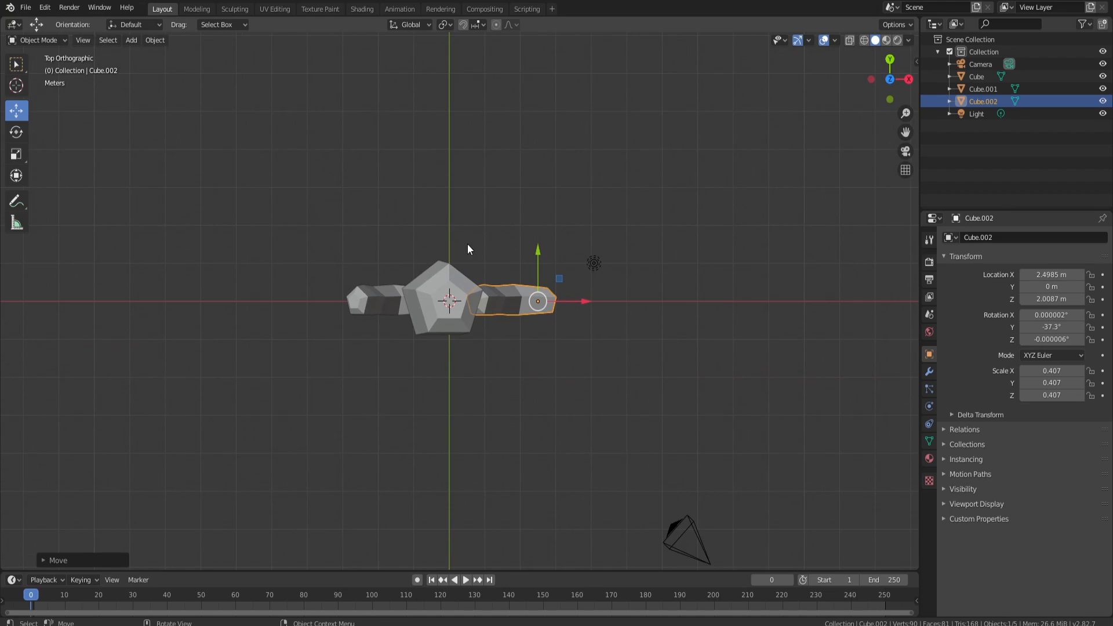
key(r)
click(669, 405)
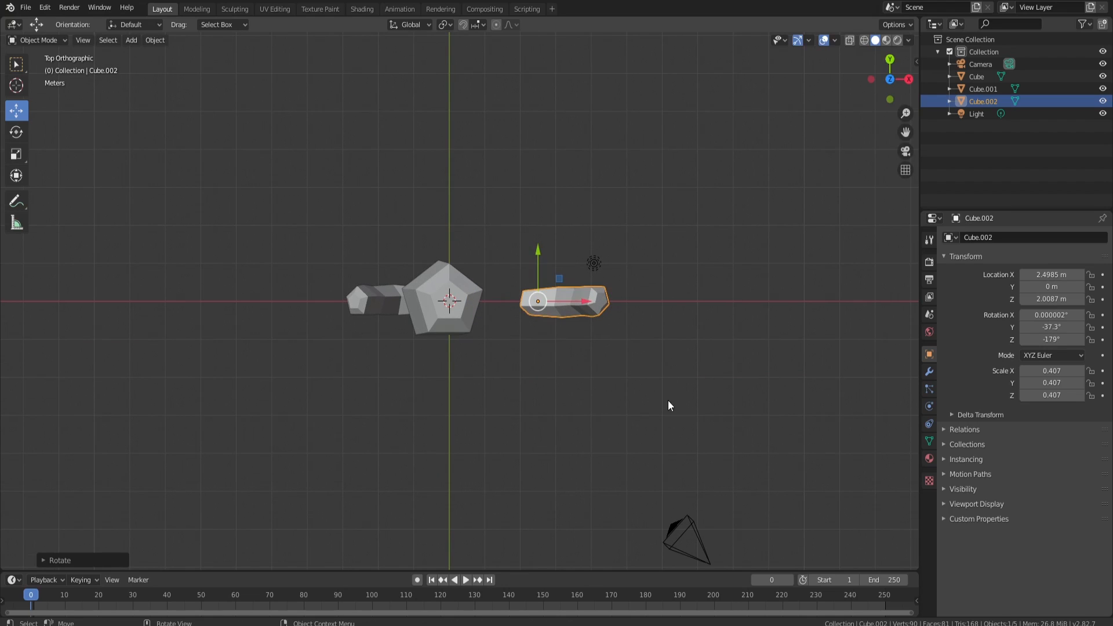
alt+click(553, 304)
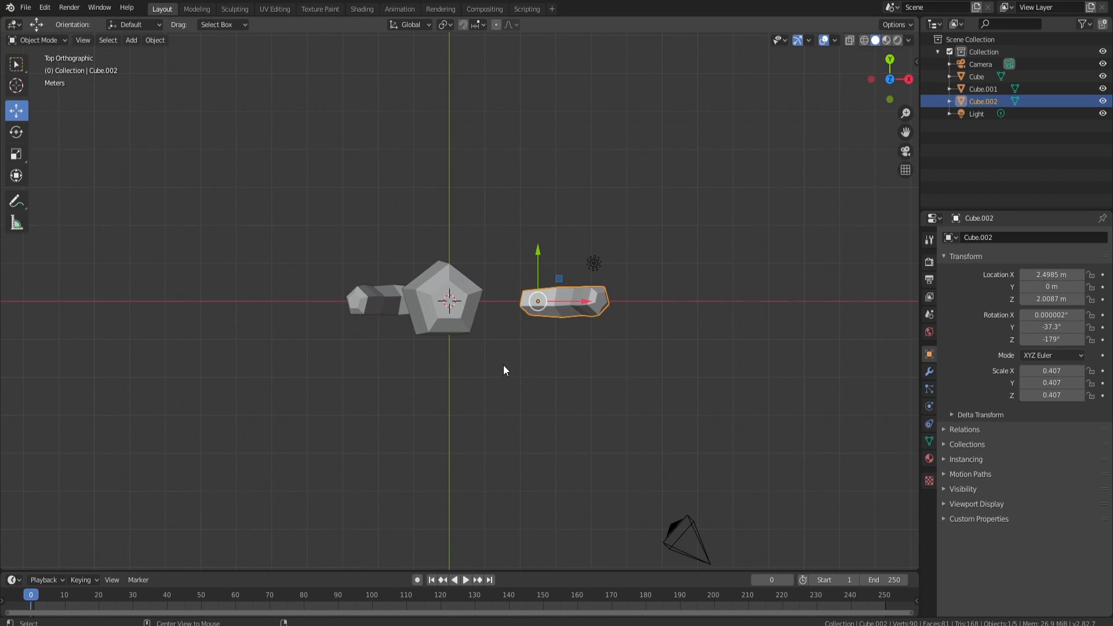
key(KP_1)
key(s)
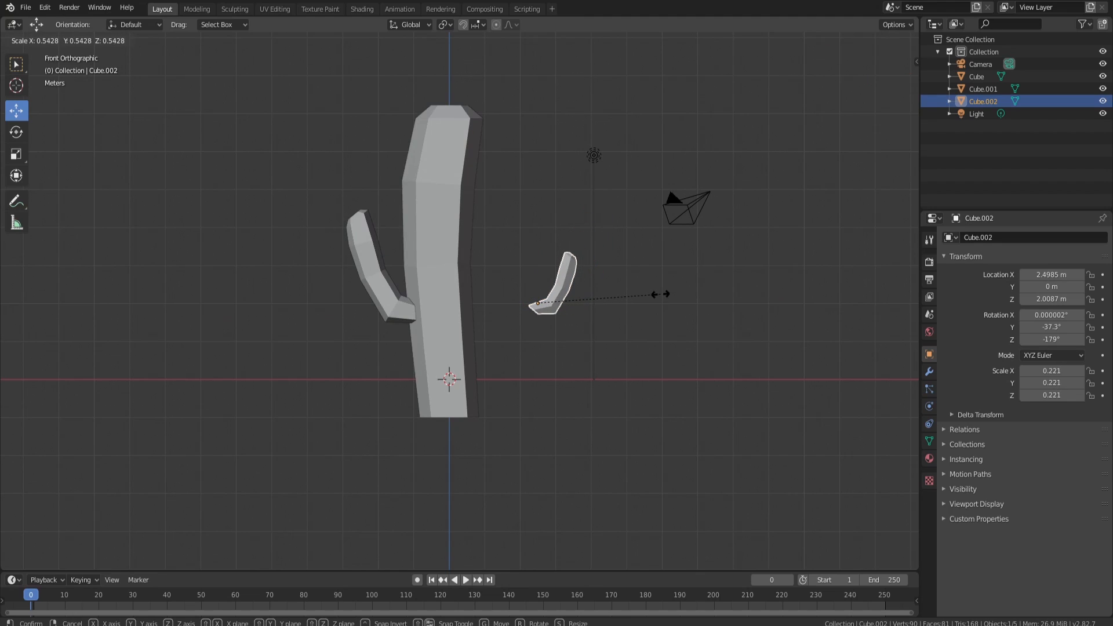
click(733, 285)
Attach the second arm higher on the column by moving it to X 0.441 m and Z 4.328 m
key(g)
key(x)
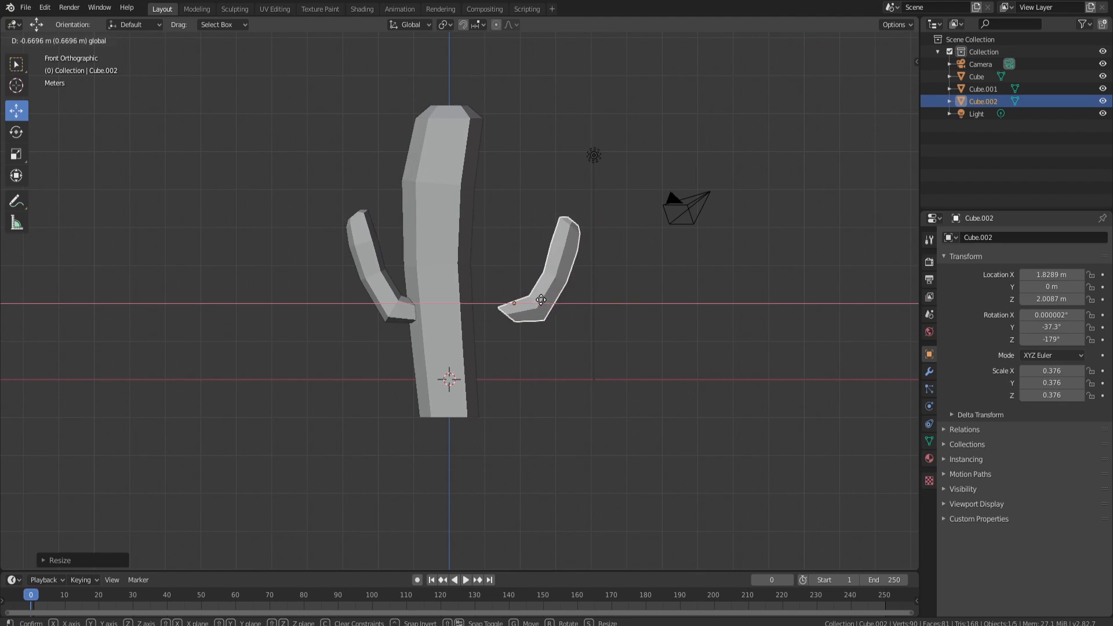
click(495, 308)
drag(455, 271, 455, 182)
drag(491, 215, 510, 214)
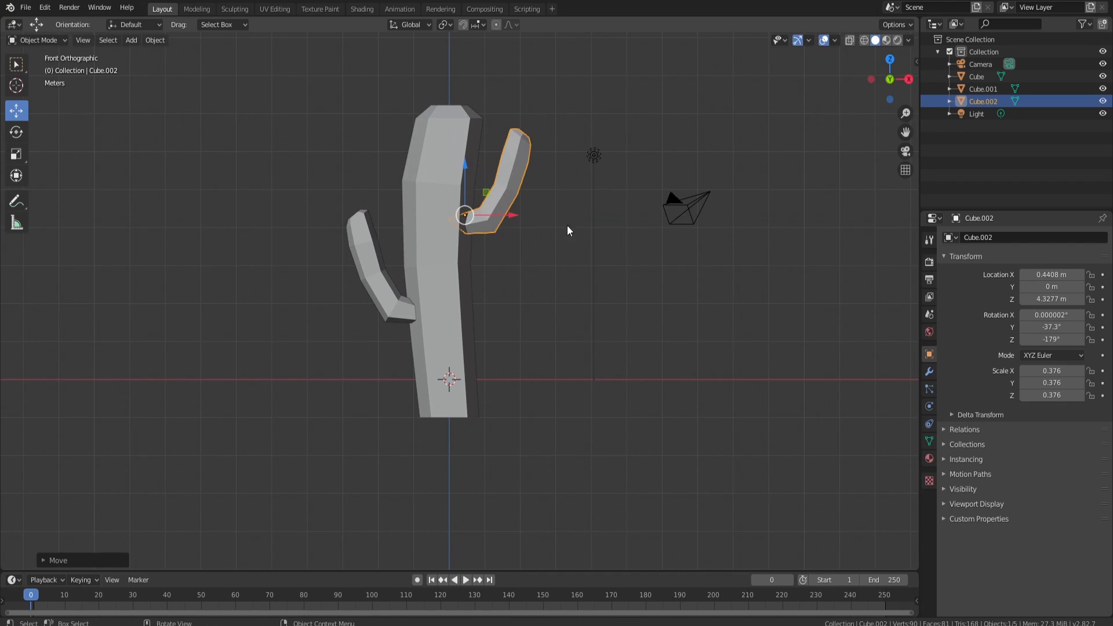
Refine the second arm's seat against the column by moving it to X 0.395 m and Y -0.188 m
click(586, 225)
middle_drag(586, 225, 464, 242)
click(473, 230)
drag(500, 218, 495, 211)
mouse_move(495, 211)
middle_down()
mouse_move(545, 217)
mouse_move(497, 225)
middle_up()
drag(497, 225, 487, 226)
click(550, 275)
Join the two arm objects into a single mesh
middle_drag(527, 368, 523, 336)
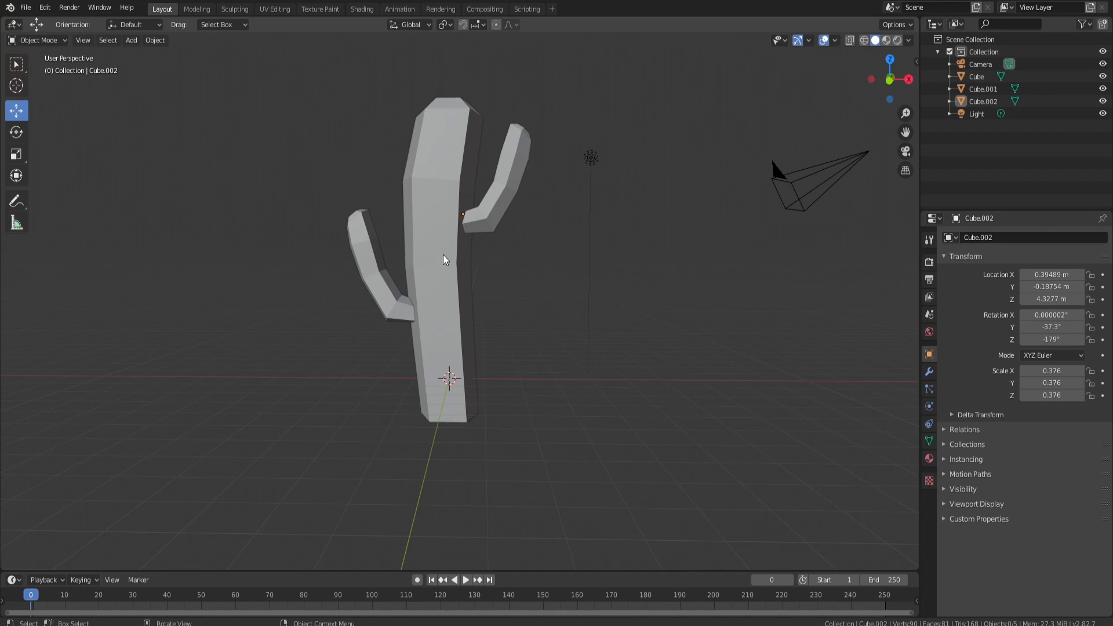
key(Tab)
key(Tab)
click(437, 266)
click(510, 195)
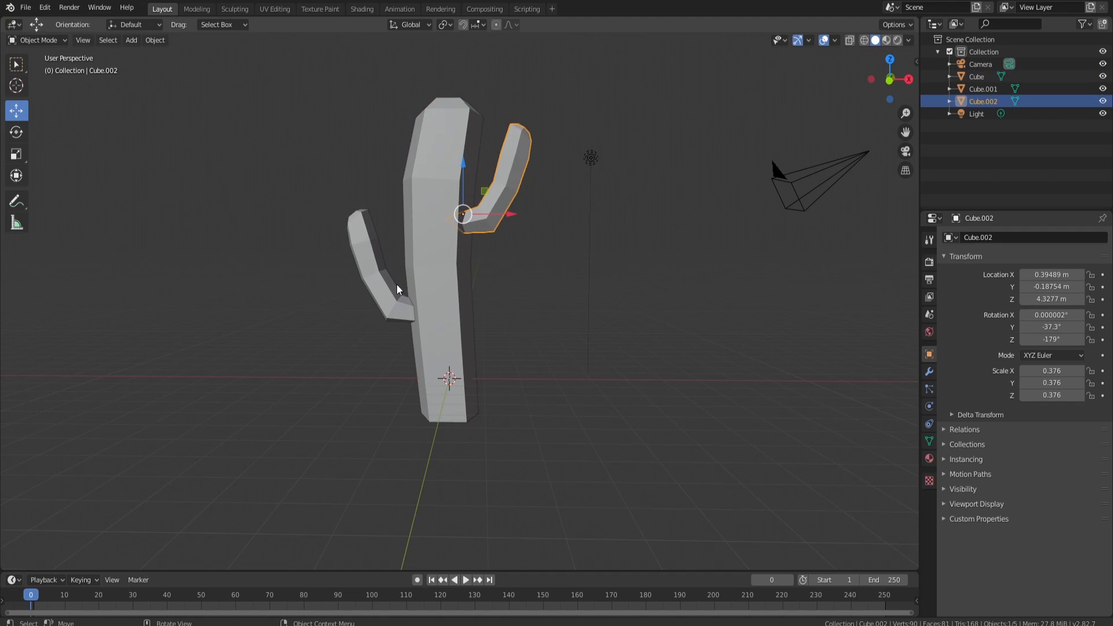
shift+click(400, 289)
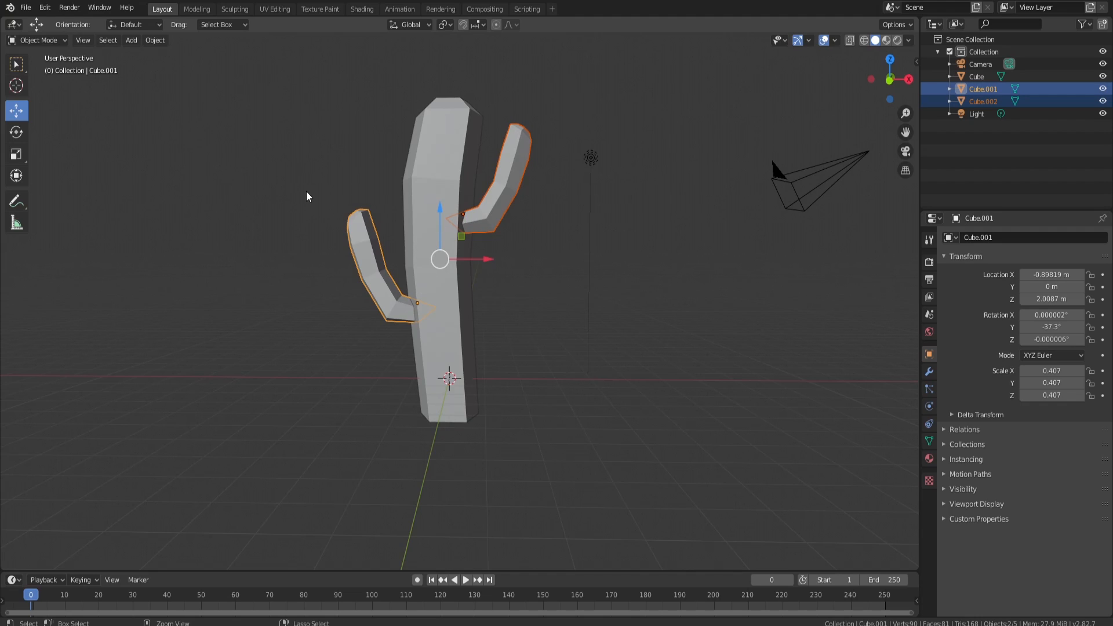
key(ctrl+j)
click(547, 318)
Join the combined arms with the column so the whole cactus body is one object
click(433, 303)
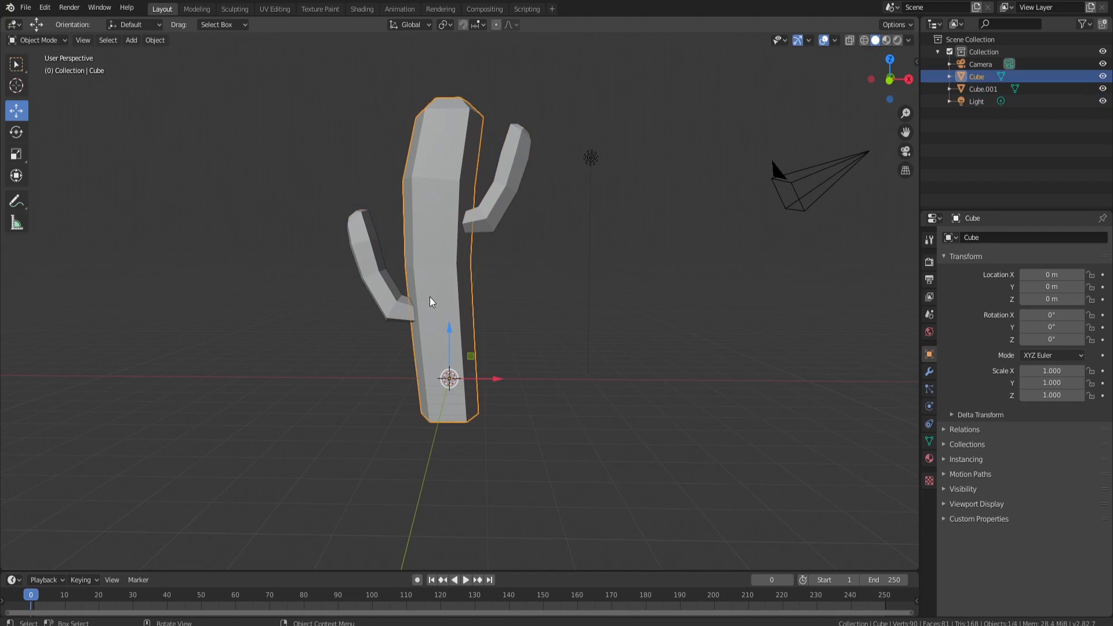
shift+click(393, 314)
shift+click(498, 216)
shift+click(496, 216)
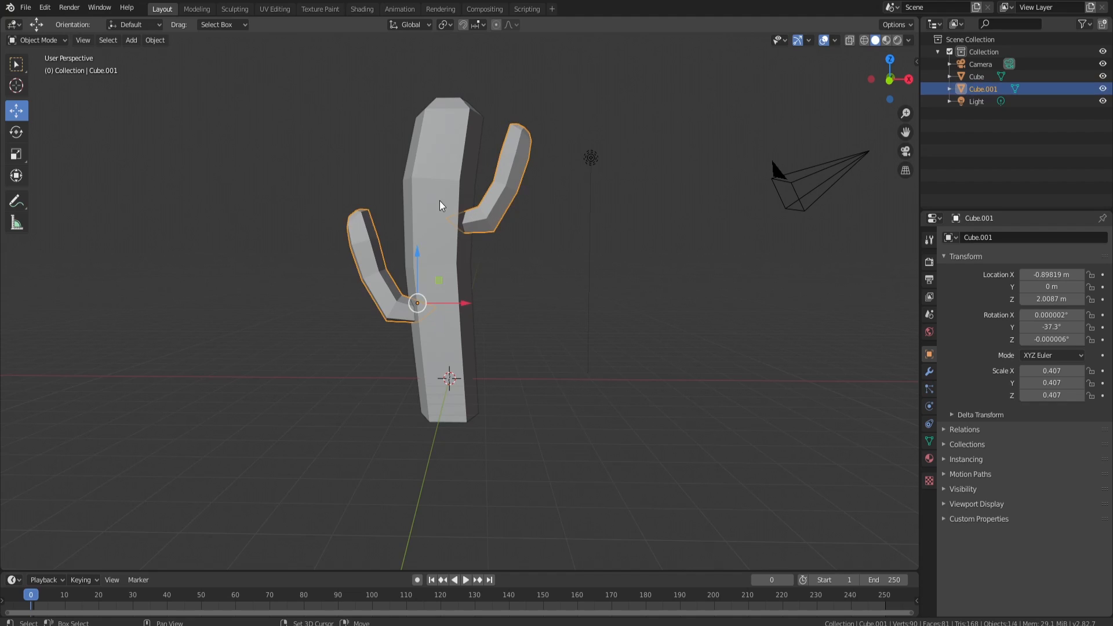
shift+click(448, 215)
key(ctrl+j)
click(565, 259)
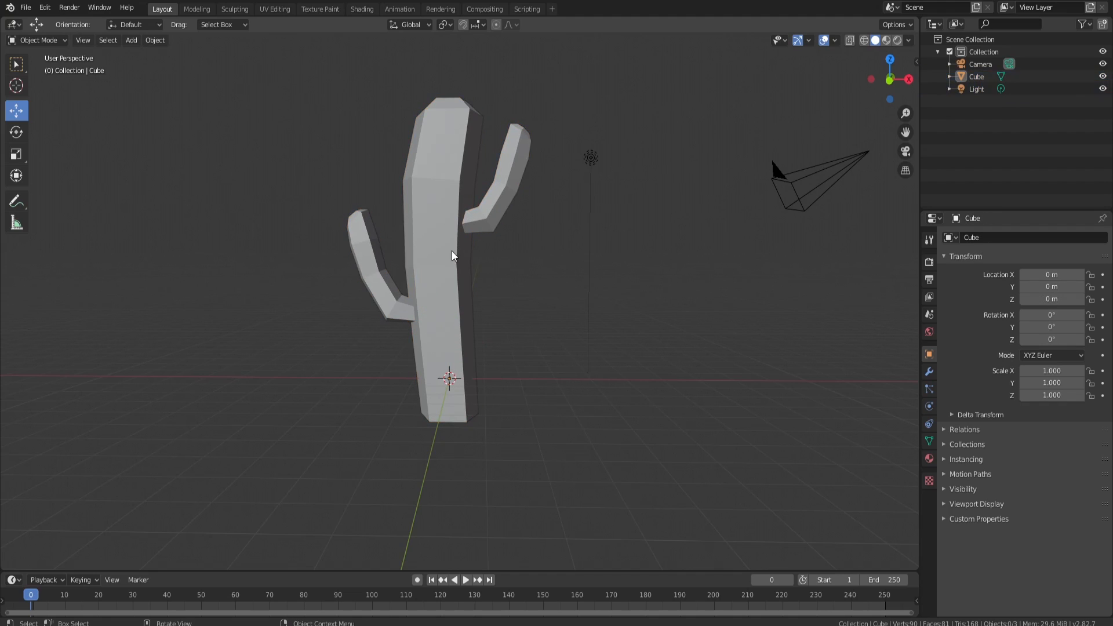
click(446, 253)
click(543, 237)
Add a cone mesh at the cactus base and set its vertices to 5
key(shift+a)
mouse_move(255, 219)
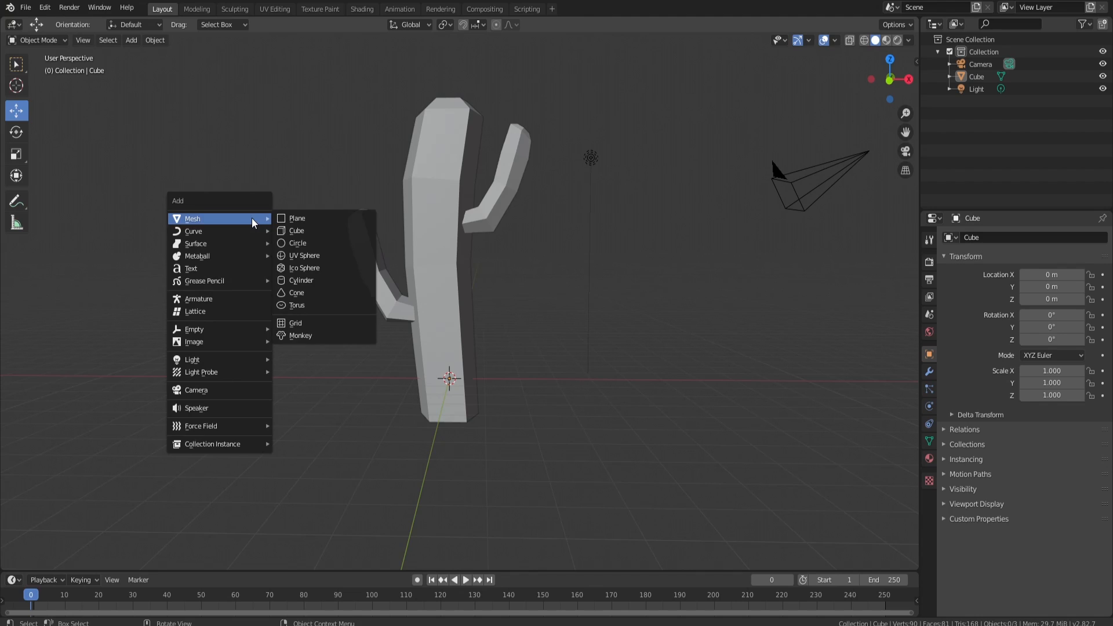
click(298, 293)
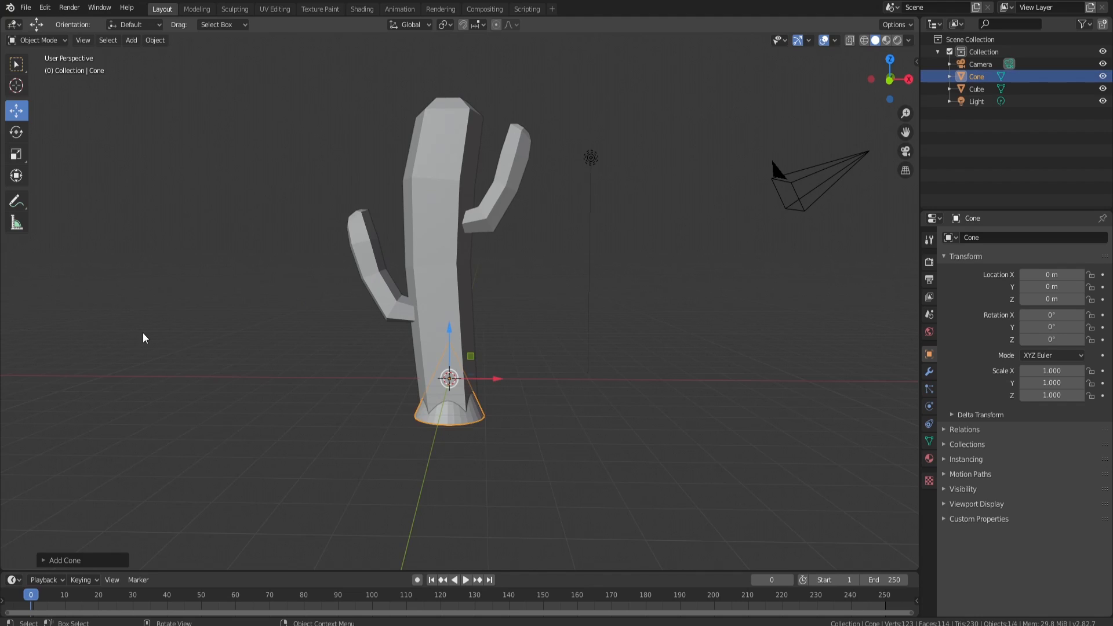
click(47, 561)
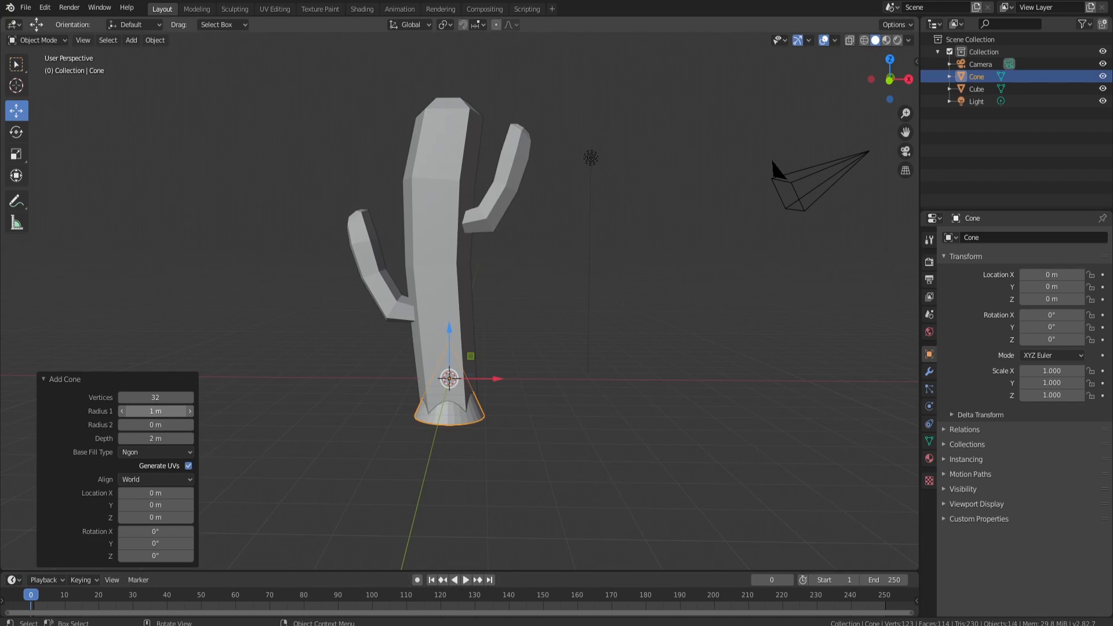
key(KP_5)
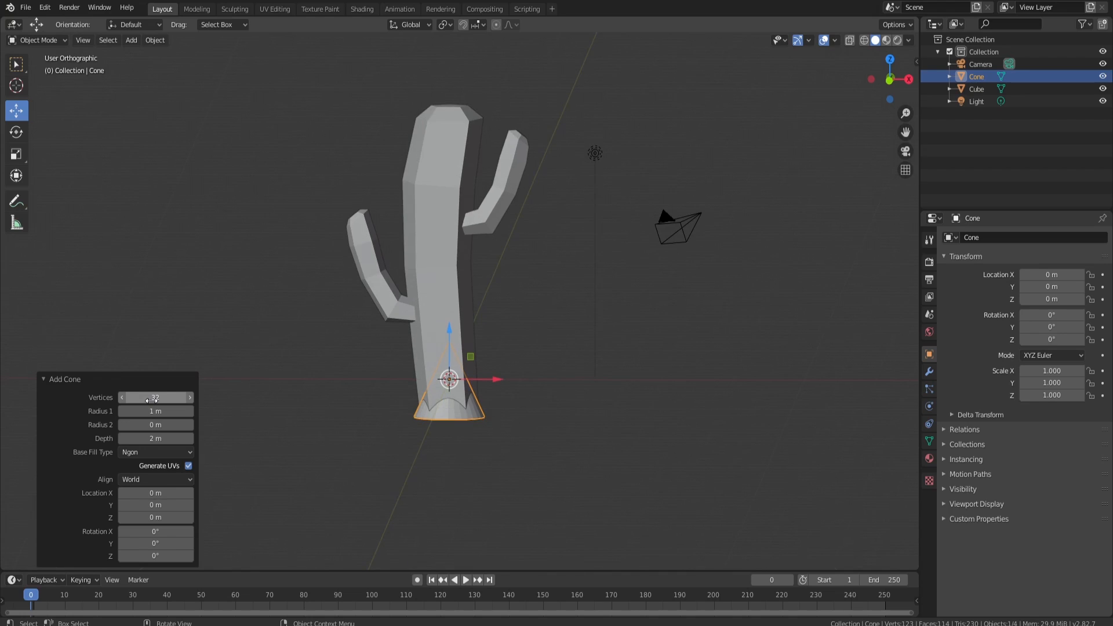
double_click(152, 400)
text(5)
key(Return)
Move the cone -3.74 m along X beside the column and stretch it by 2.1 along Z
drag(484, 386, 351, 386)
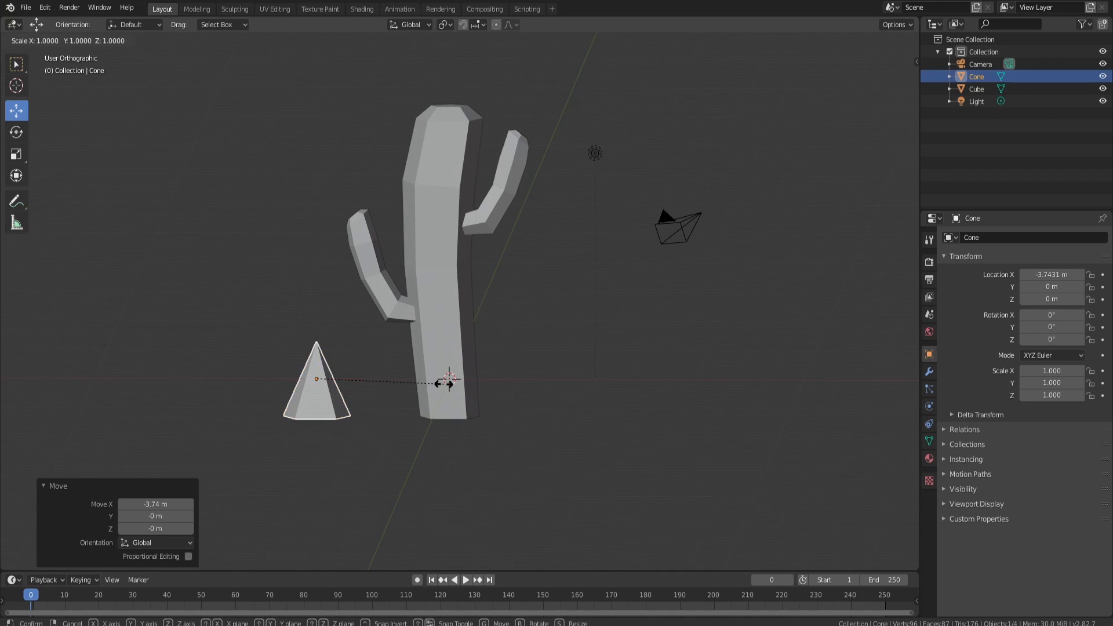
key(s)
key(z)
click(715, 357)
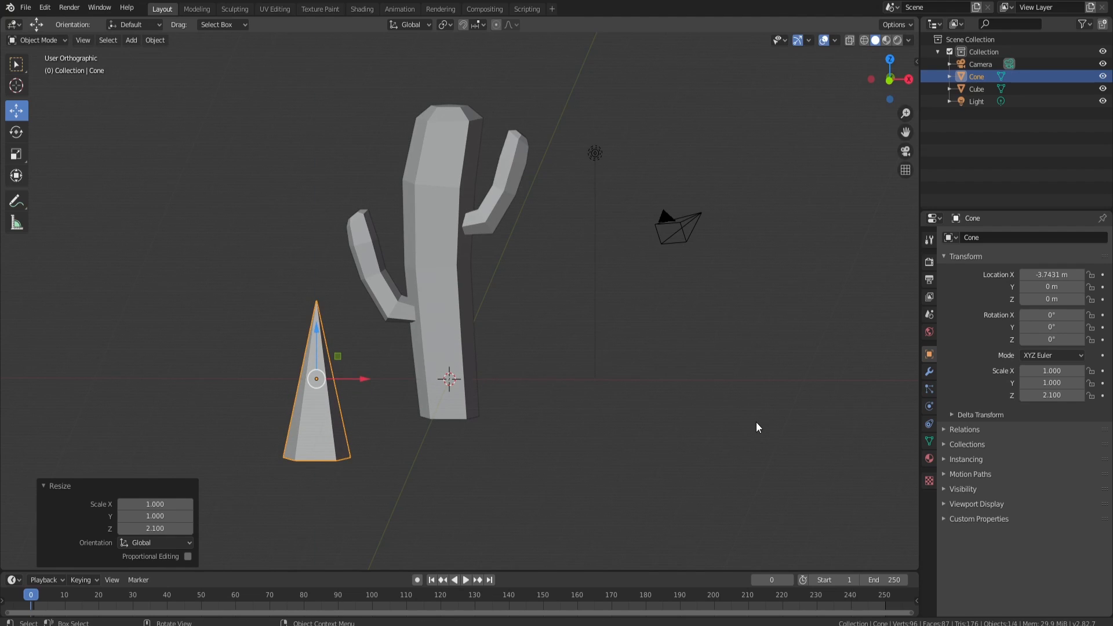
Shrink the cone by 0.131 and move it to X -0.018 m and Z 6.748 m near the column's top
key(s)
click(375, 385)
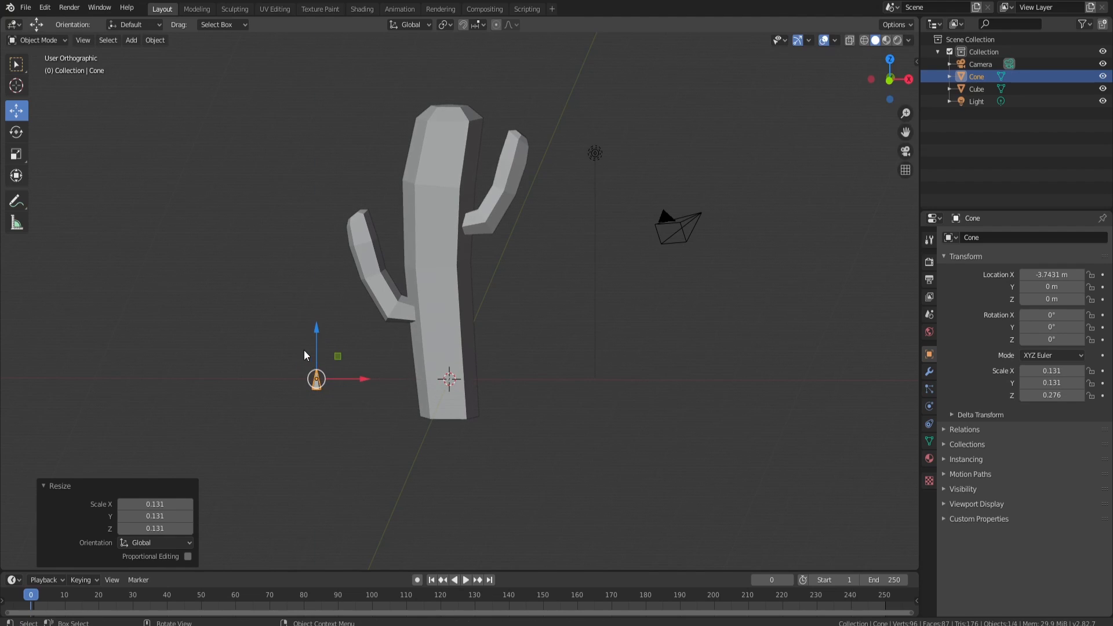
key(g)
key(z)
click(334, 113)
key(g)
key(x)
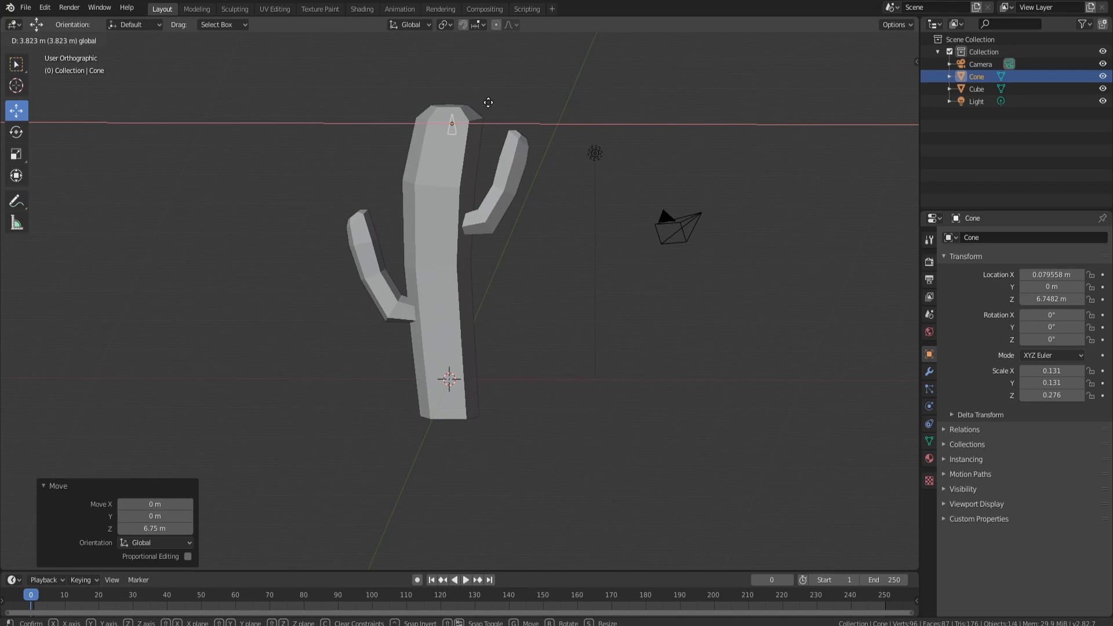
click(485, 106)
Move the small cone to the front of the column's top, at Y -0.621 m and Z 7.221 m
middle_drag(484, 107, 403, 175)
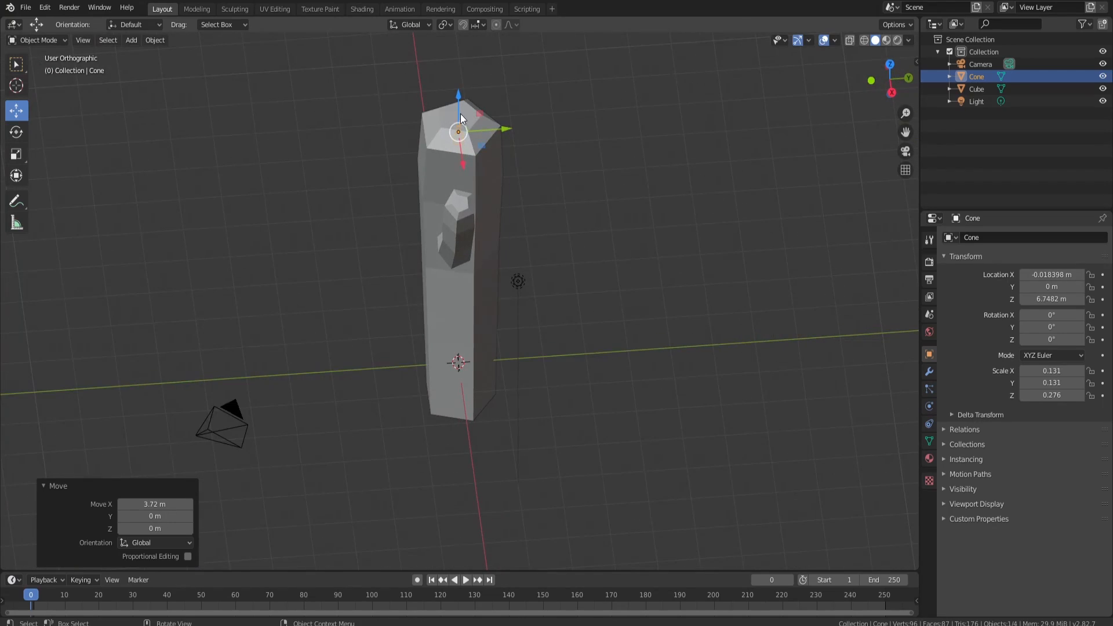
mouse_move(461, 113)
mouse_down()
mouse_move(459, 80)
mouse_move(471, 108)
mouse_move(458, 107)
mouse_up()
key(g)
key(z)
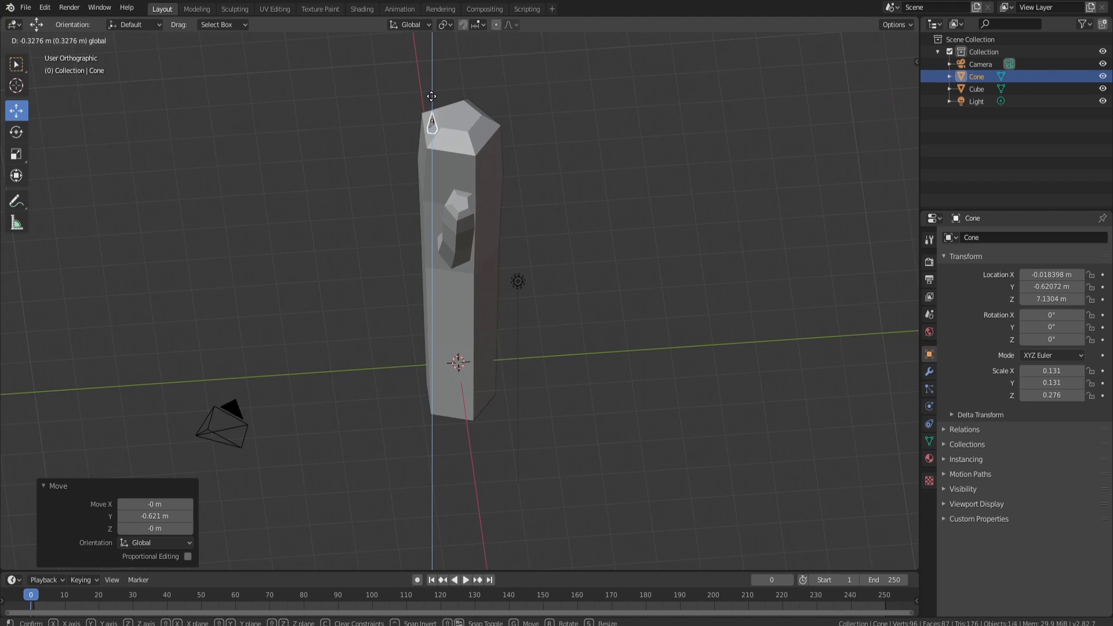
click(436, 110)
middle_drag(437, 113, 372, 145)
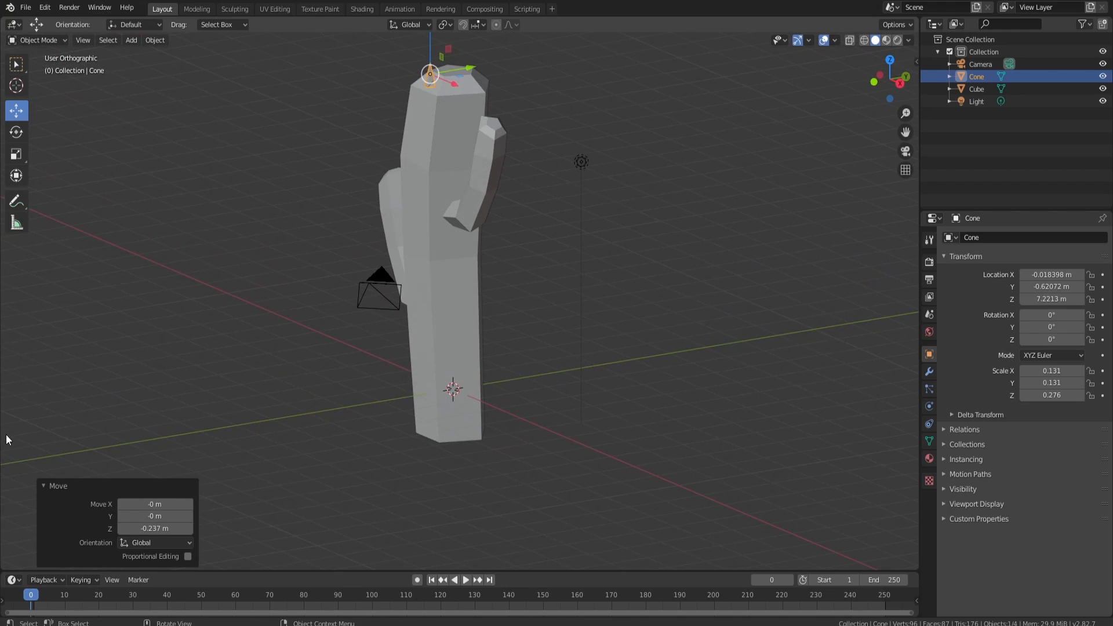
Seat the spike at X 0.492 m and Z 7.325 m on the column's top edge and tilt it 12.3° about Y
key(ctrl+KP_1)
drag(502, 166, 502, 158)
drag(458, 207, 493, 220)
key(r)
In Edit Mode, duplicate the spike -1.03 m along X and rotate the copy to lean outward on the opposite top edge
key(Tab)
key(shift+d)
key(r)
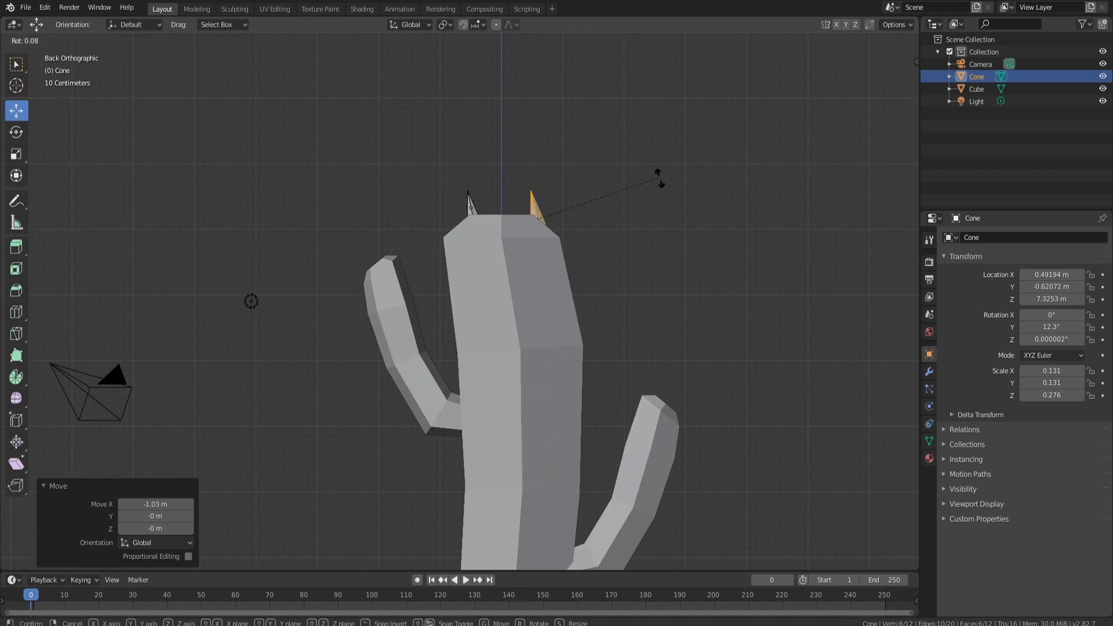
Duplicate the second spike down onto the column's side and rotate the copy to point outward
key(shift+d)
drag(536, 171, 537, 318)
drag(487, 366, 529, 366)
key(r)
Duplicate the side spike higher up the column and rotate the copy -18.6°
key(shift+d)
drag(579, 317, 578, 238)
key(r)
click(675, 289)
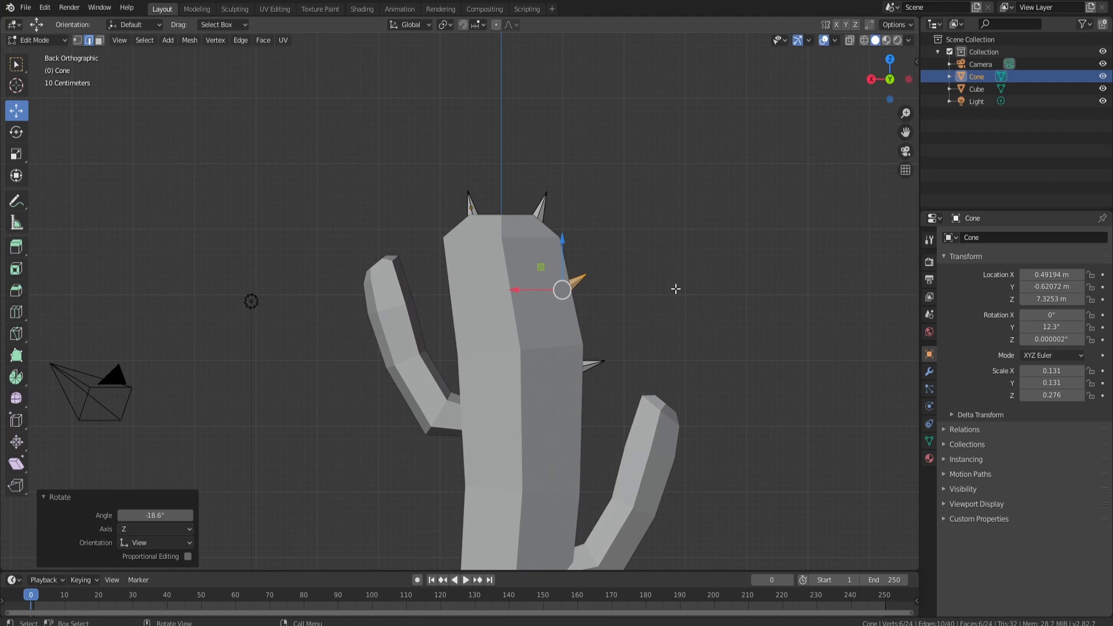
Move the upper spike onto the column's back face and turn it outward in the top view
key(ctrl+KP_3)
drag(603, 290, 521, 290)
key(KP_7)
key(r)
drag(402, 422, 428, 421)
Nudge the remaining side spike along X toward the column
key(l)
drag(390, 505, 402, 505)
key(KP_1)
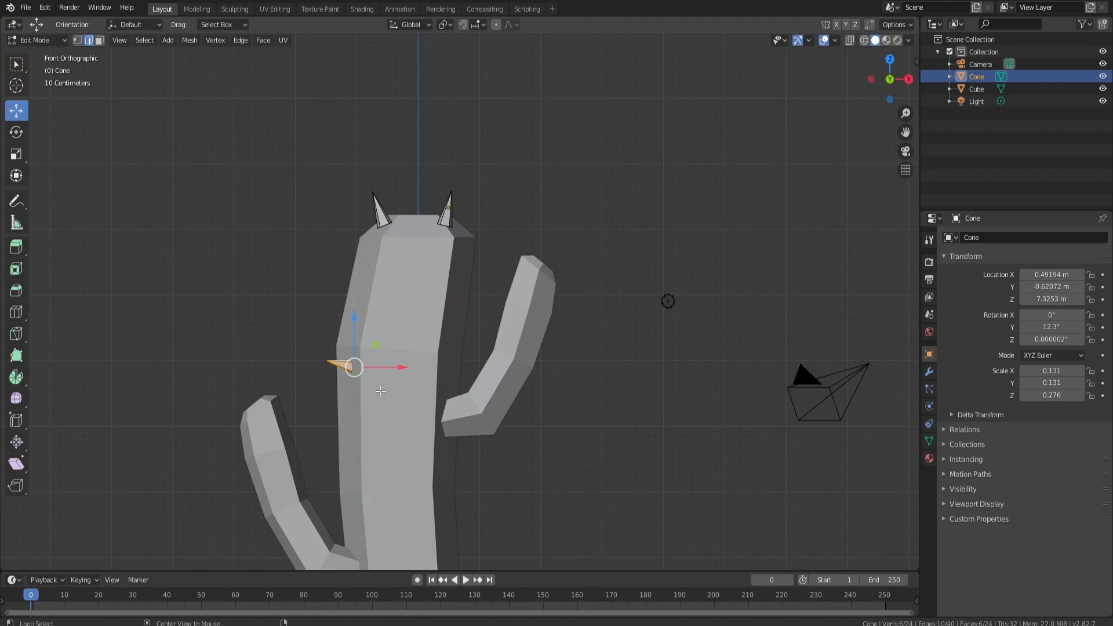
Lower the original spike on the column's top edge by 0.263 m
key(alt+a)
key(l)
middle_drag(380, 218, 481, 308)
middle_drag(649, 325, 547, 350)
key(alt+a)
key(l)
drag(319, 308, 321, 320)
middle_drag(322, 320, 587, 282)
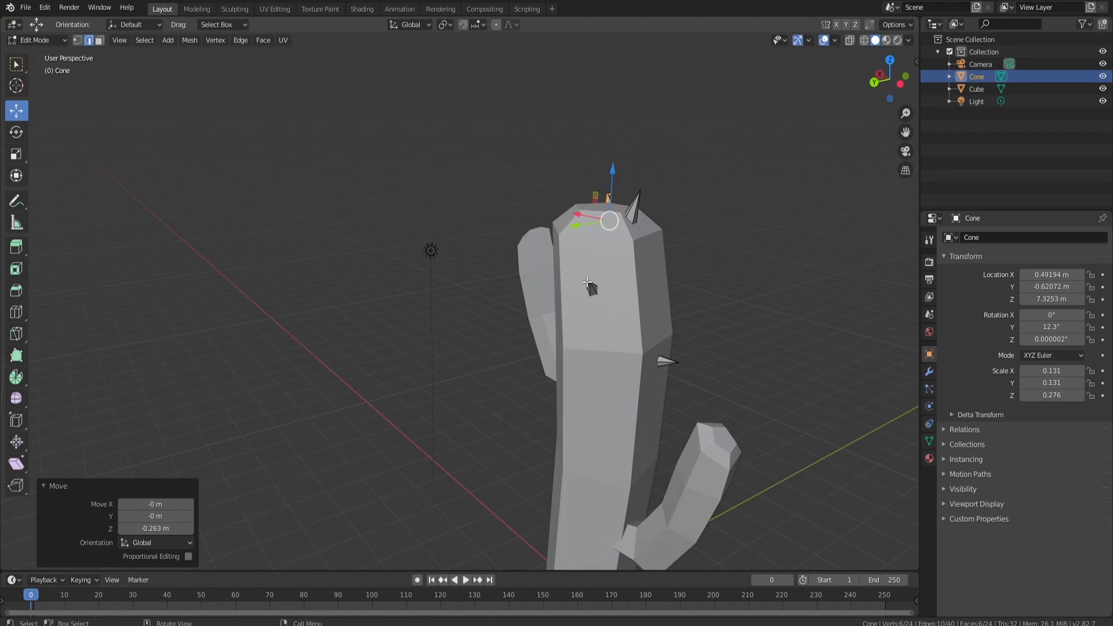
Duplicate two of the column's spikes and rotate the copies around to other faces in the top view
key(alt+a)
key(l)
key(l)
key(KP_7)
key(shift+d)
key(r)
key(r)
drag(410, 453, 483, 454)
middle_drag(580, 464, 497, 405)
Reposition one of the copied spikes against the column and rotate it in the top view
key(l)
drag(414, 432, 406, 464)
key(KP_7)
key(r)
middle_drag(458, 475, 589, 470)
Duplicate four column spikes 1.71 m lower and rotate the copies around the column in the top view
key(l)
key(l)
key(l)
middle_drag(859, 325, 708, 296)
key(shift+d)
drag(291, 303, 292, 410)
key(KP_7)
key(r)
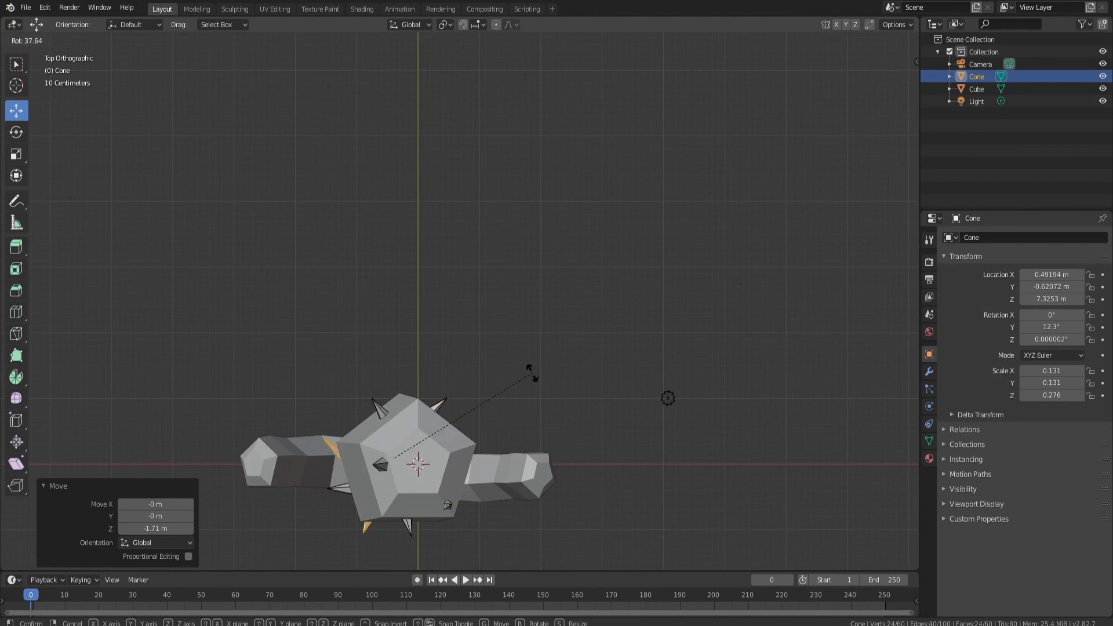
click(538, 387)
Duplicate the upper front spike to the middle of the column's front and rotate the copy 42°
middle_drag(538, 388, 580, 290)
key(alt+a)
key(l)
key(shift+d)
drag(497, 258, 497, 432)
key(r)
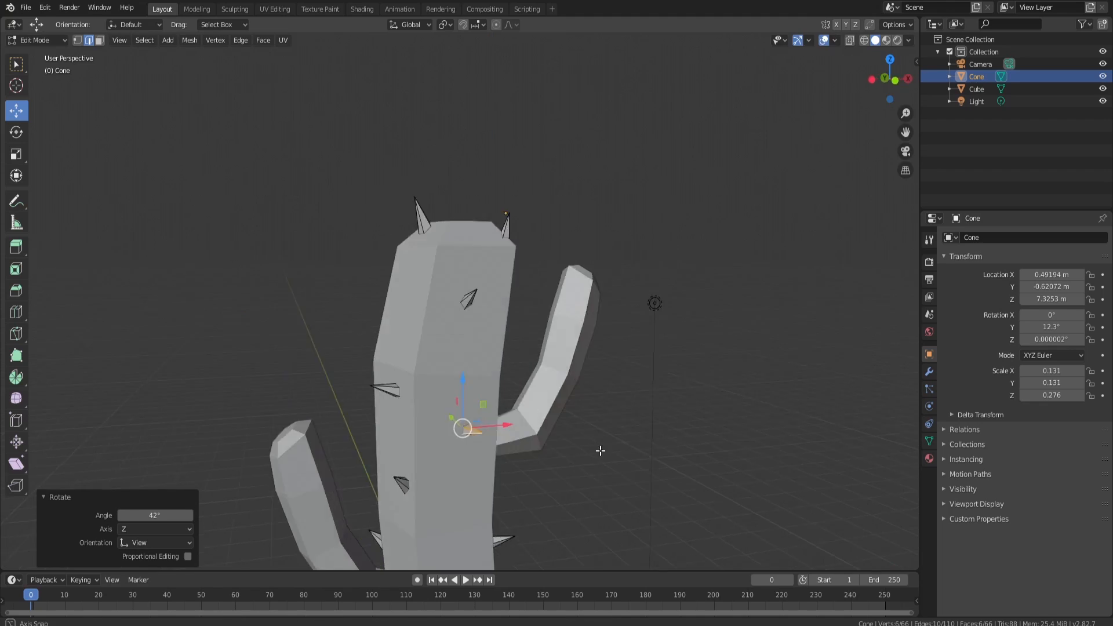
Move one of the column's spikes lower and shift it sideways to fit the surface
middle_drag(600, 450, 435, 330)
scroll(435, 330, down, 3)
key(alt+a)
key(l)
drag(433, 343, 433, 415)
middle_drag(433, 415, 371, 400)
drag(416, 454, 408, 454)
Place a spike on the upper part of the lower arm and rotate it to point outward
middle_drag(407, 454, 494, 324)
key(l)
drag(494, 283, 494, 441)
scroll(494, 441, up, 7)
drag(539, 377, 554, 377)
key(r)
click(601, 297)
Duplicate the arm spike down along Z to the lower arm's elbow and rotate the copy to fit
middle_drag(601, 297, 398, 373)
key(l)
key(shift+d)
key(z)
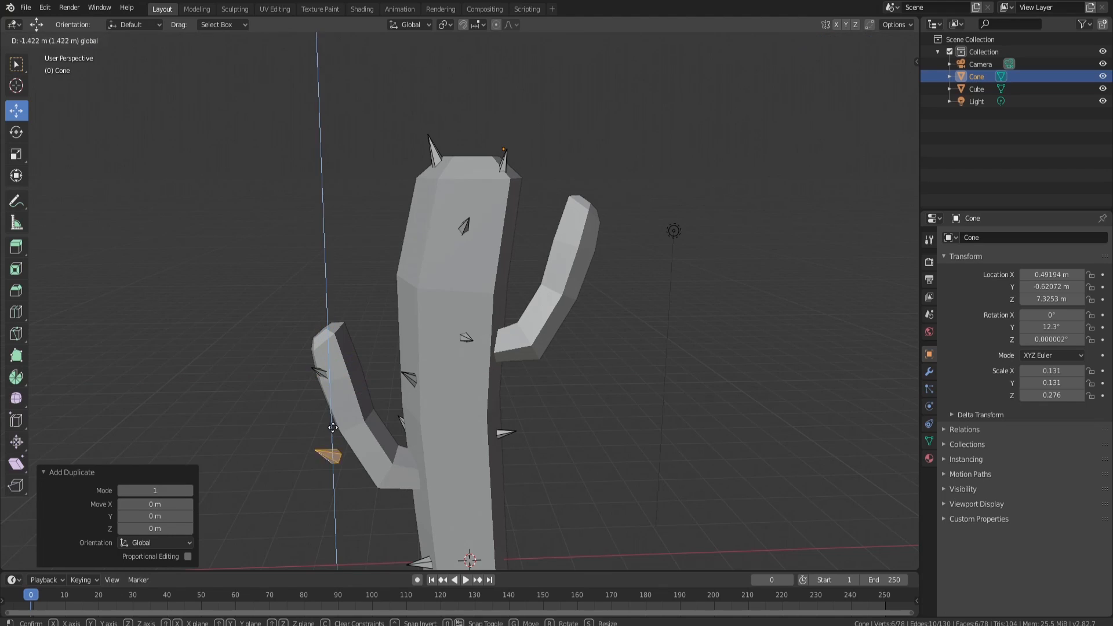
drag(333, 428, 334, 449)
drag(383, 479, 420, 477)
key(r)
click(599, 422)
drag(540, 415, 539, 409)
Duplicate the elbow spike 1.09 m higher, move the copy against the lower arm, and rotate it to fit
middle_drag(539, 410, 470, 421)
key(shift+d)
drag(482, 418, 482, 345)
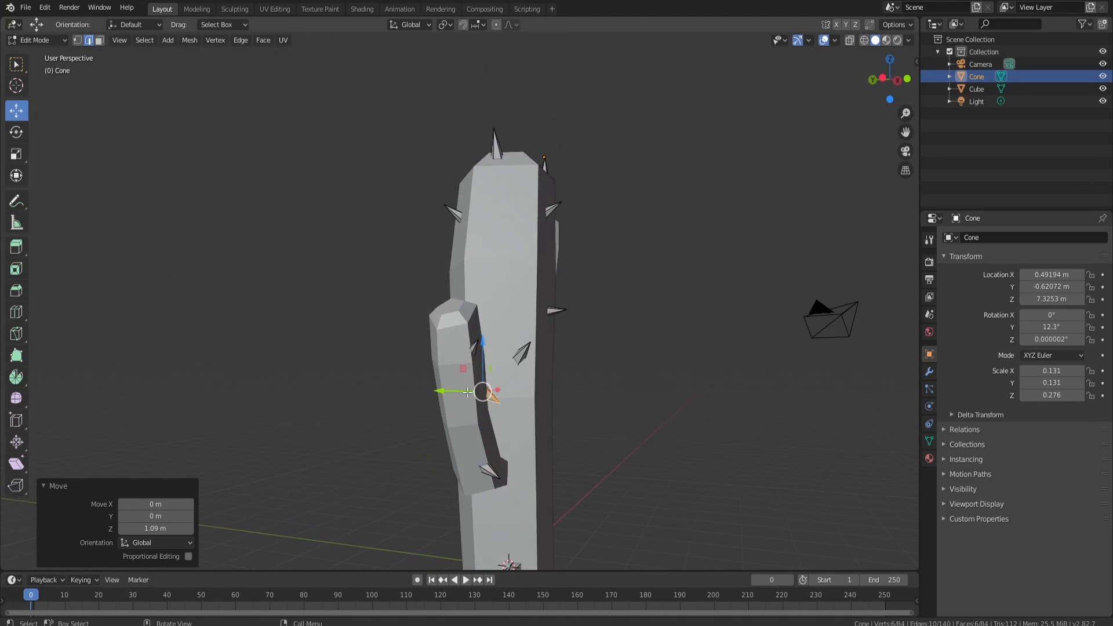
key(ctrl+KP_3)
mouse_move(467, 393)
mouse_down()
mouse_move(424, 392)
mouse_move(448, 385)
mouse_up()
key(r)
middle_drag(448, 385, 579, 387)
mouse_move(544, 388)
mouse_down()
mouse_move(535, 388)
mouse_move(554, 392)
mouse_up()
Duplicate the lower arm's three spikes along X to the upper arm's side and rotate the copies in the top view
middle_drag(539, 418, 452, 444)
key(l)
key(l)
key(shift+d)
key(KP_1)
drag(395, 393, 606, 392)
key(KP_7)
key(r)
Raise the three copied spikes onto the upper arm and shift them -0.113 m along X
key(KP_1)
drag(557, 342, 557, 226)
drag(607, 276, 600, 276)
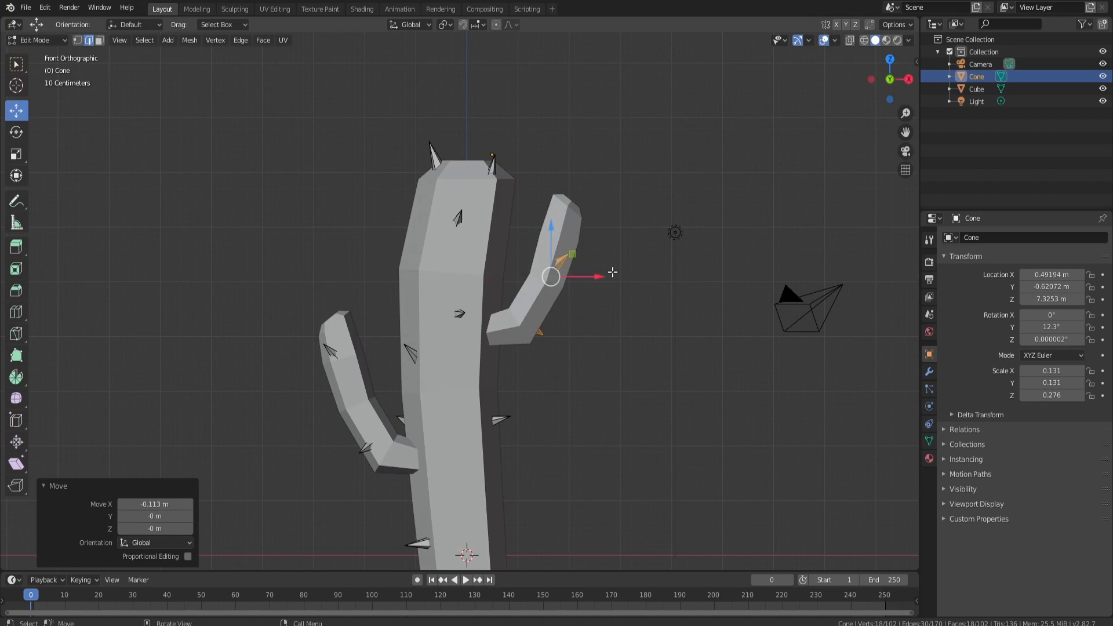
middle_drag(612, 272, 468, 296)
click(215, 424)
Return to Object Mode and deselect the spikes to view the whole cactus
middle_drag(380, 427, 516, 426)
scroll(450, 396, down, 4)
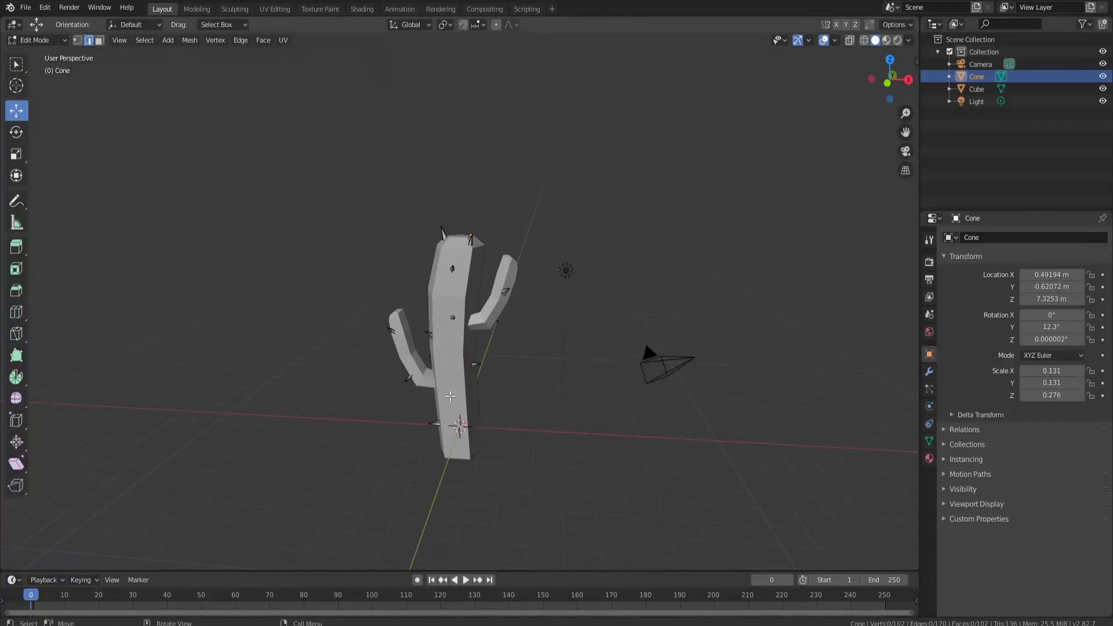
middle_drag(451, 396, 485, 396)
key(Tab)
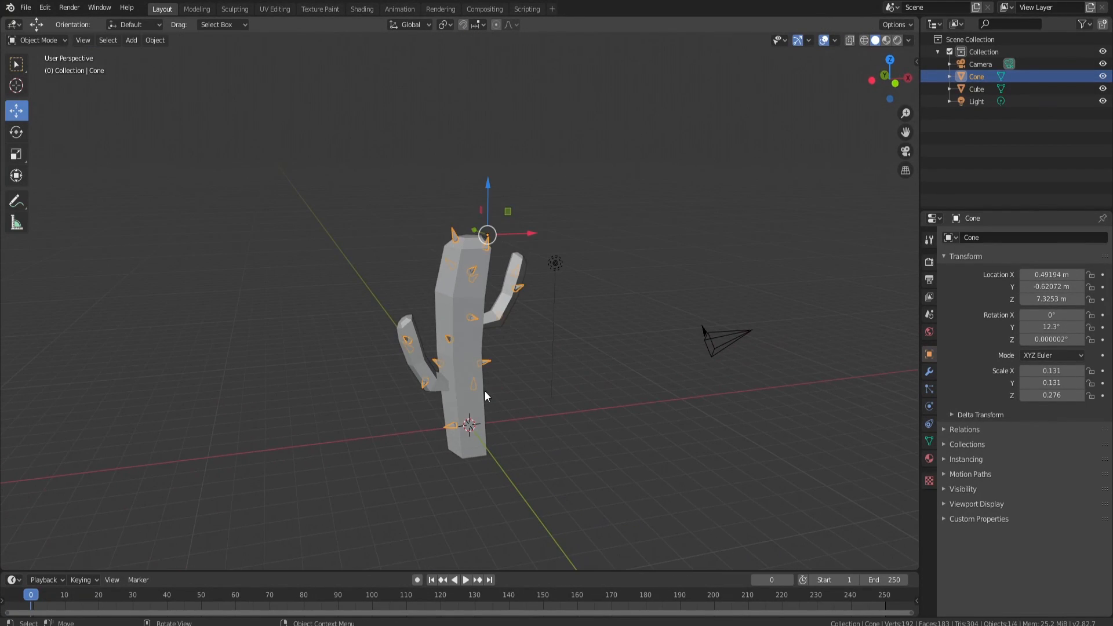
click(567, 375)
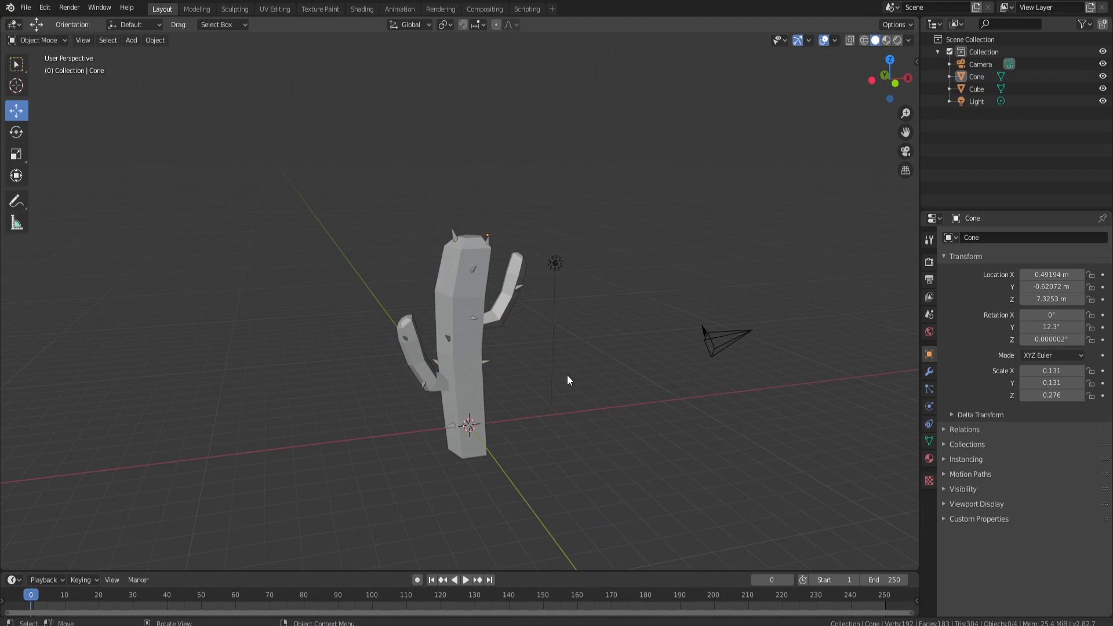
middle_drag(568, 374, 456, 366)
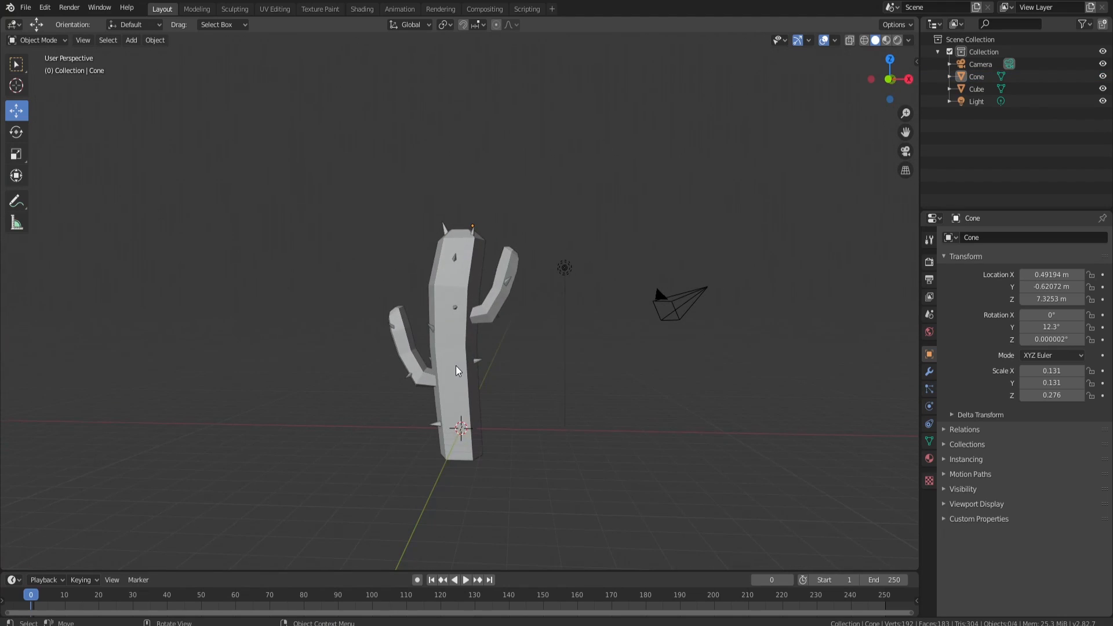
Switch to the UV Editing workspace and load Color Grid.png in the UV editor
middle_drag(523, 303, 298, 314)
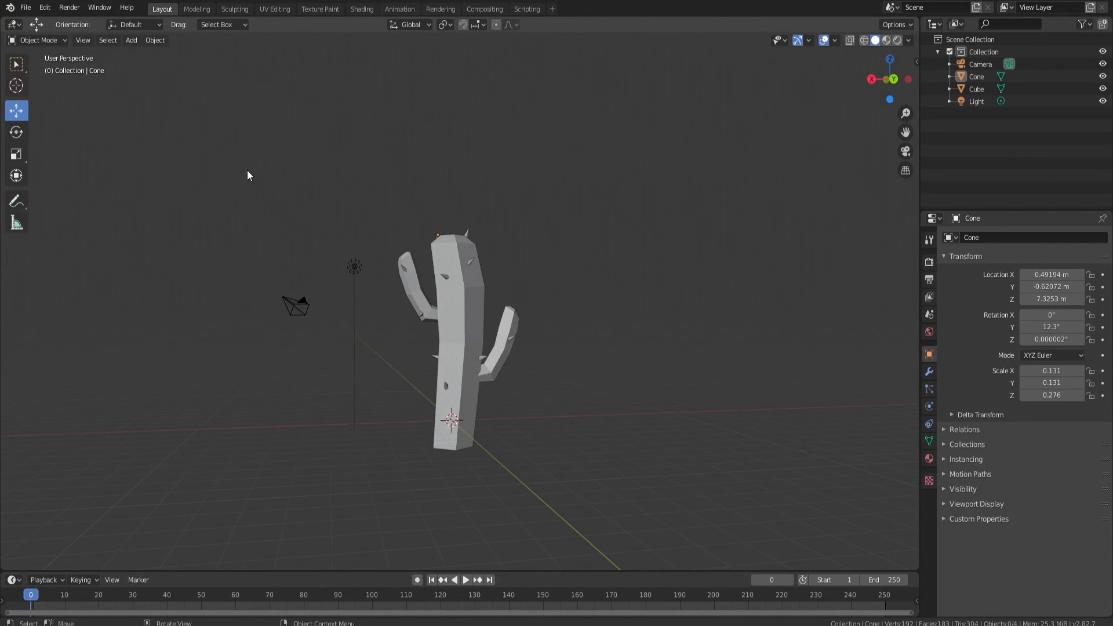
click(275, 9)
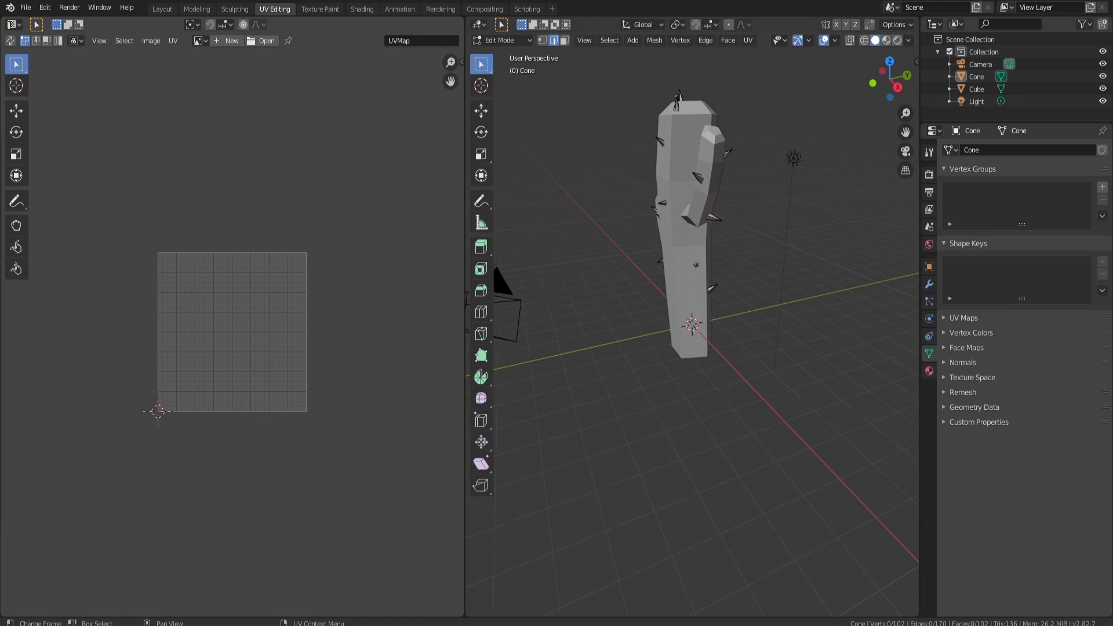
scroll(204, 369, up, 2)
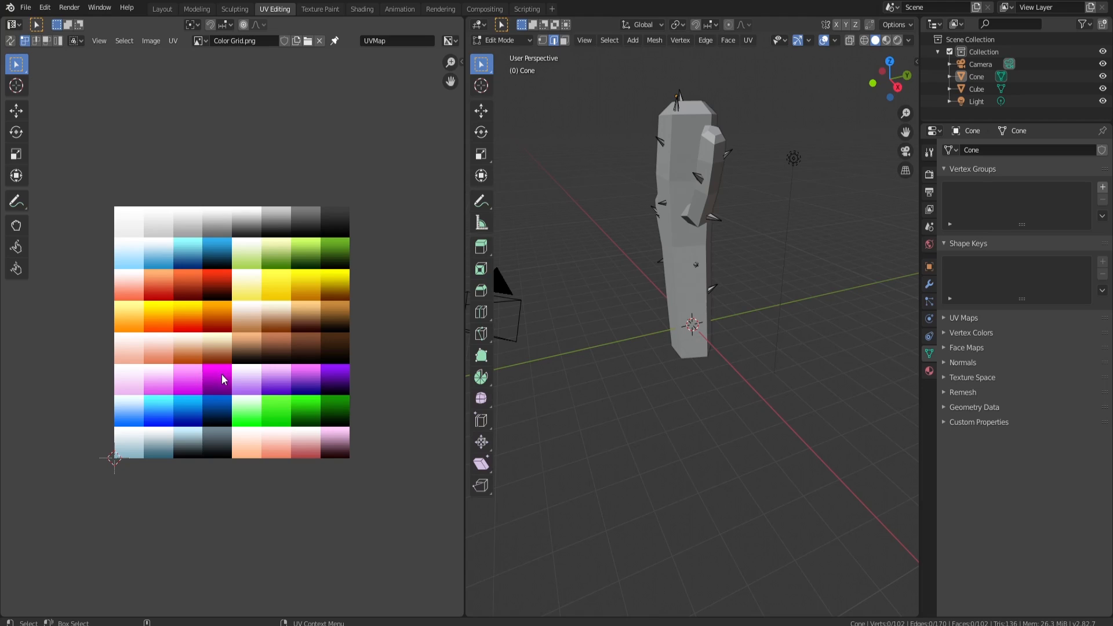
scroll(248, 351, up, 1)
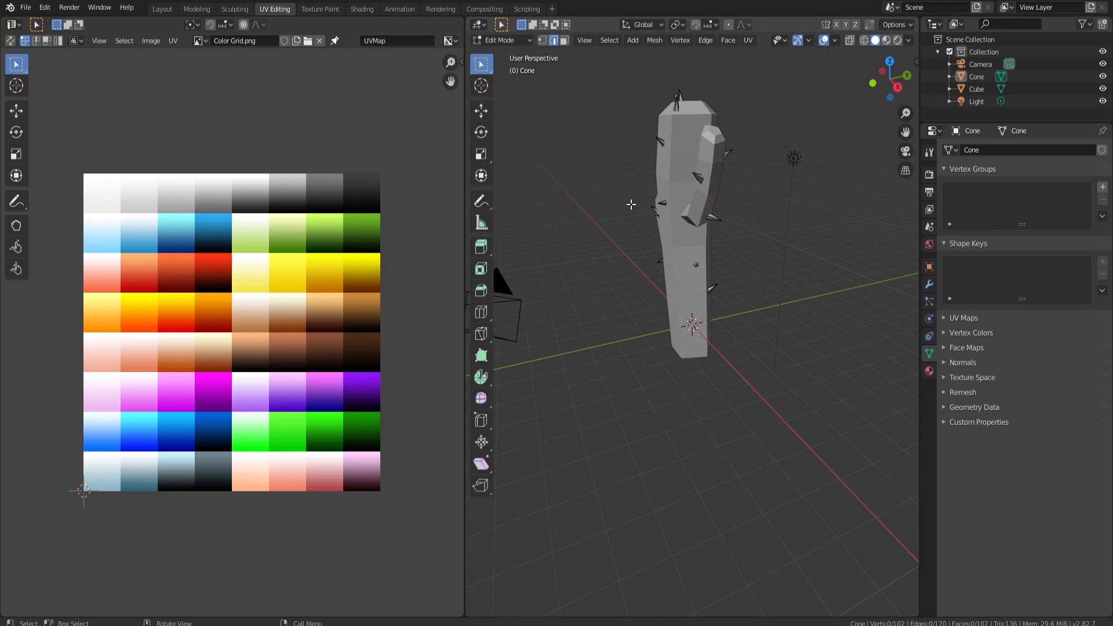
Switch editing from the spikes to the cactus body and select its entire mesh in Edit Mode
mouse_move(701, 176)
middle_down()
mouse_move(782, 175)
mouse_move(681, 175)
middle_up()
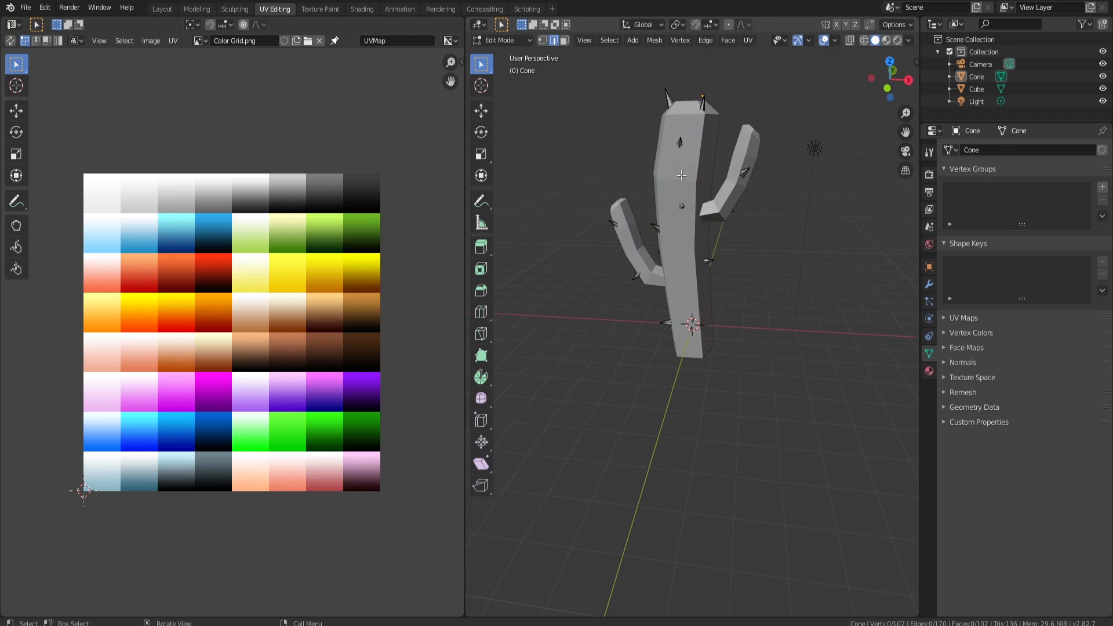
key(Tab)
click(681, 175)
key(Tab)
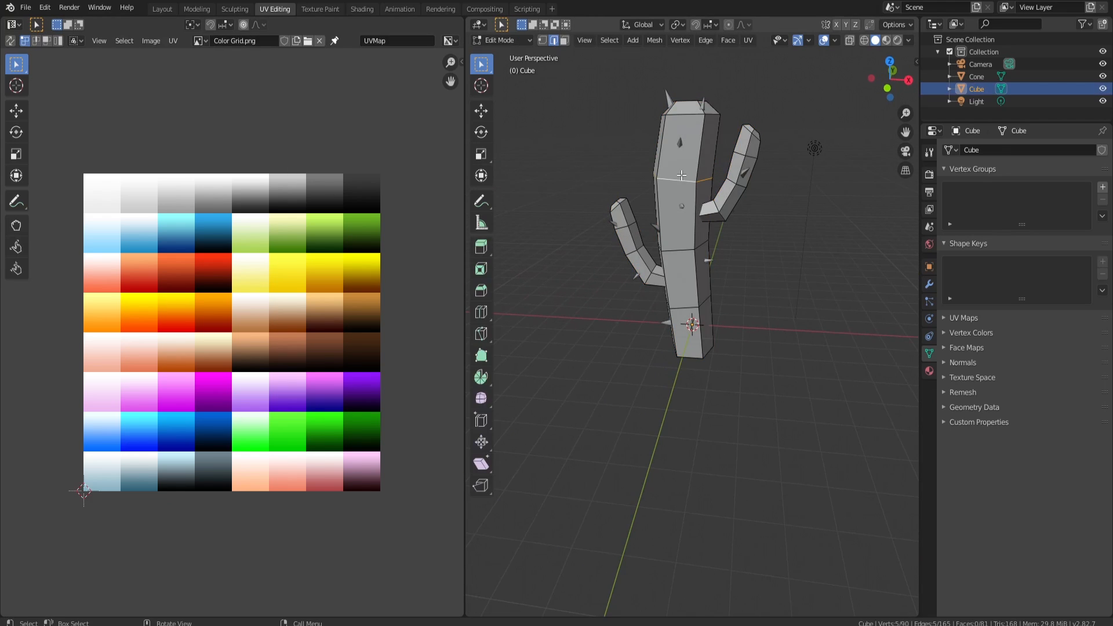
key(a)
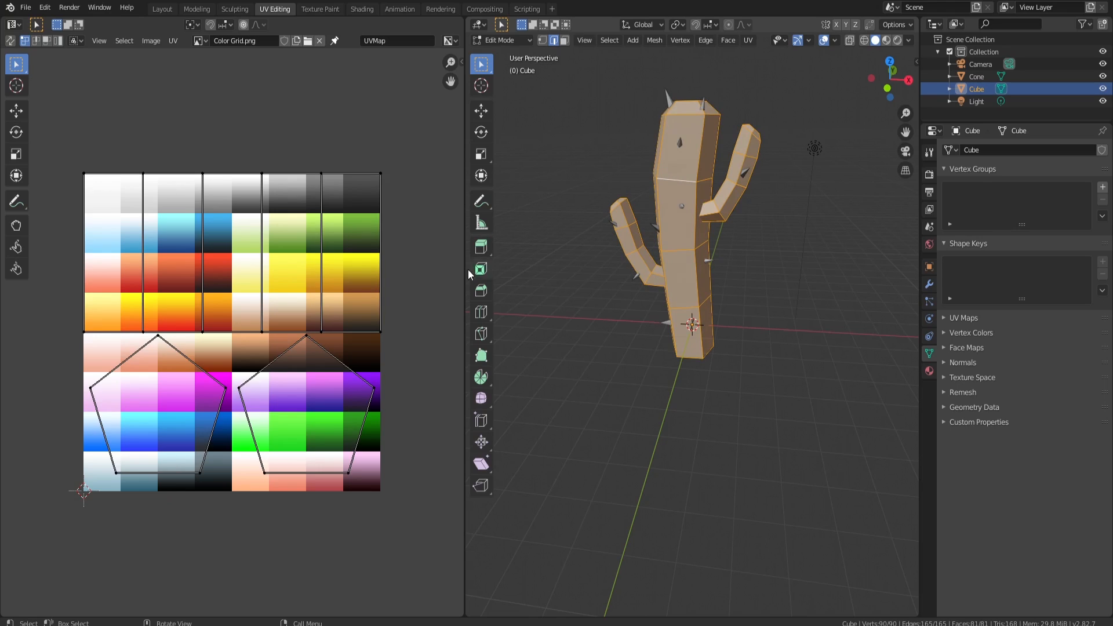
Unwrap the cactus body from the front view using Project from View (Bounds)
key(KP_1)
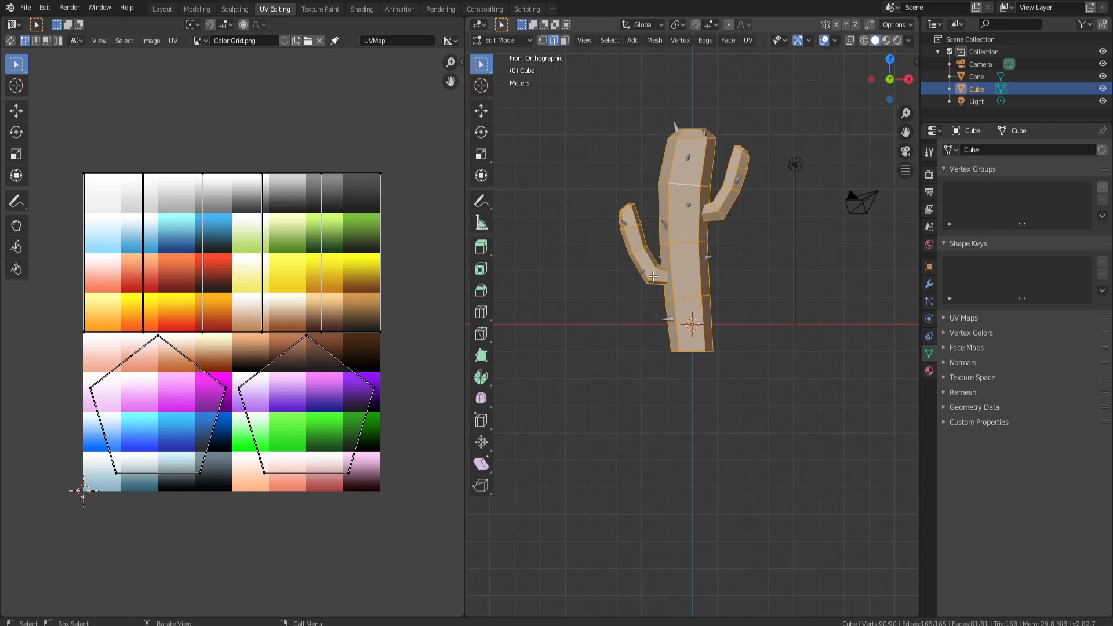
key(u)
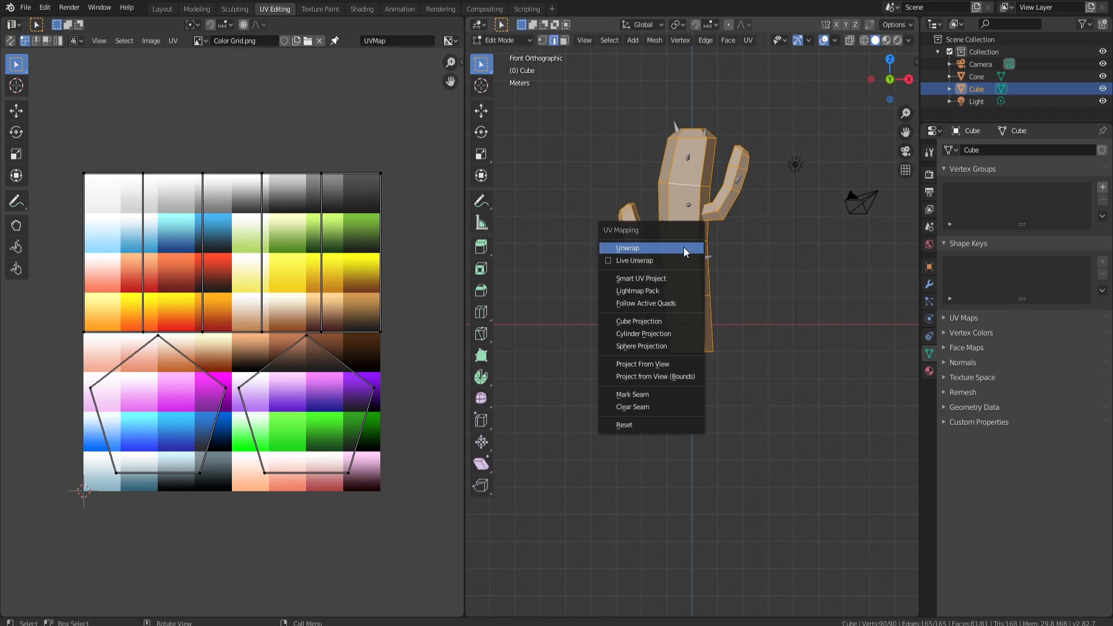
click(646, 377)
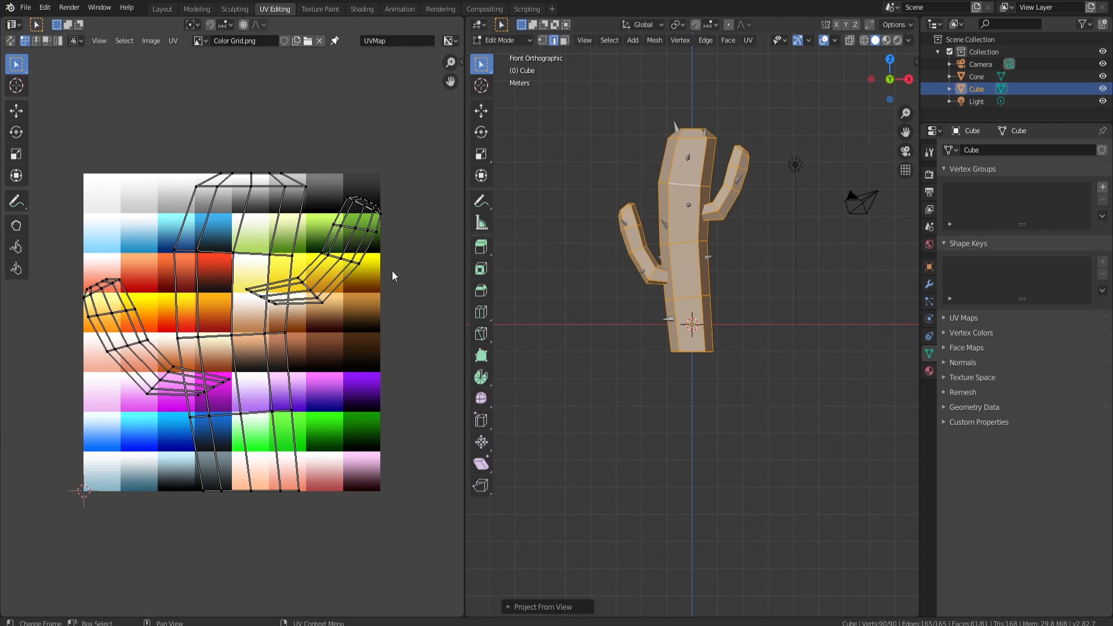
Shrink all of the cactus body's UVs and move them onto the dark green swatch of the color grid
key(a)
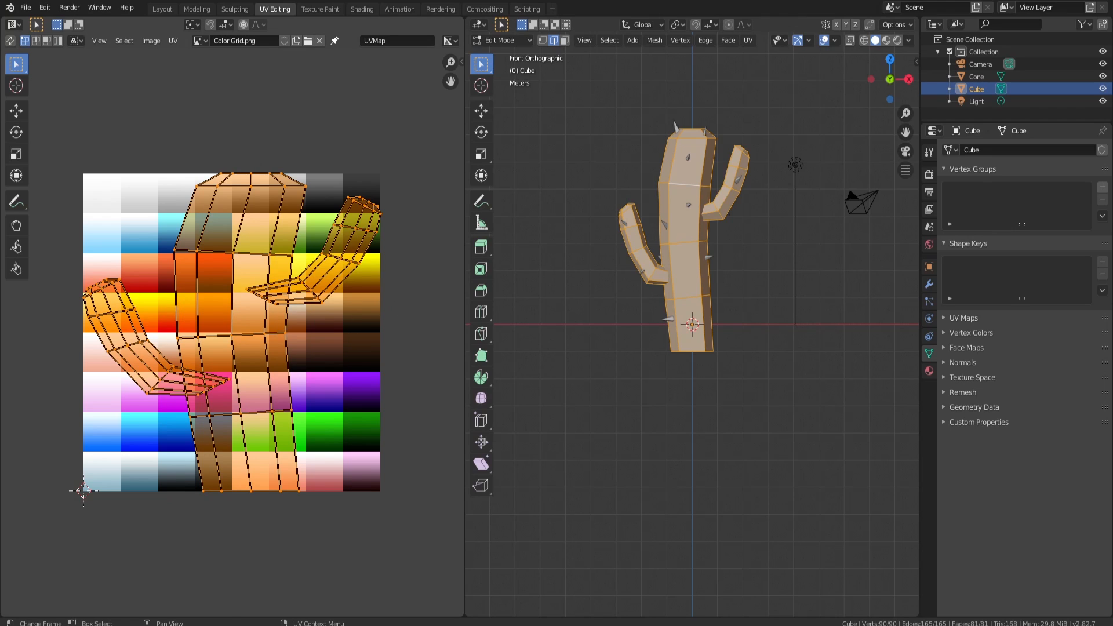
key(s)
click(241, 332)
scroll(237, 337, up, 2)
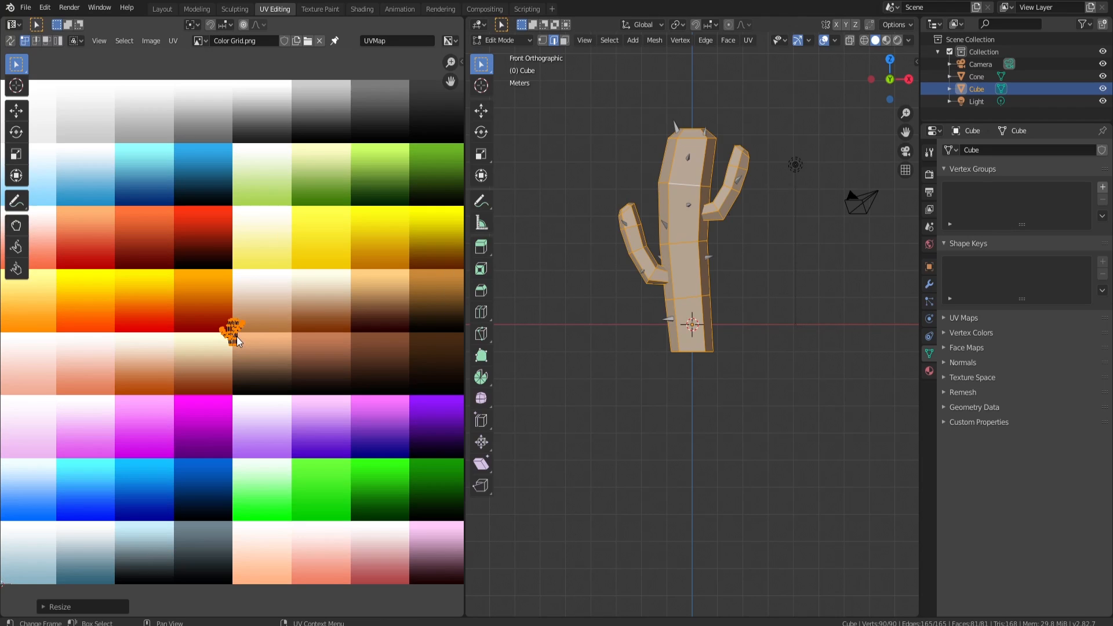
scroll(236, 336, down, 2)
key(g)
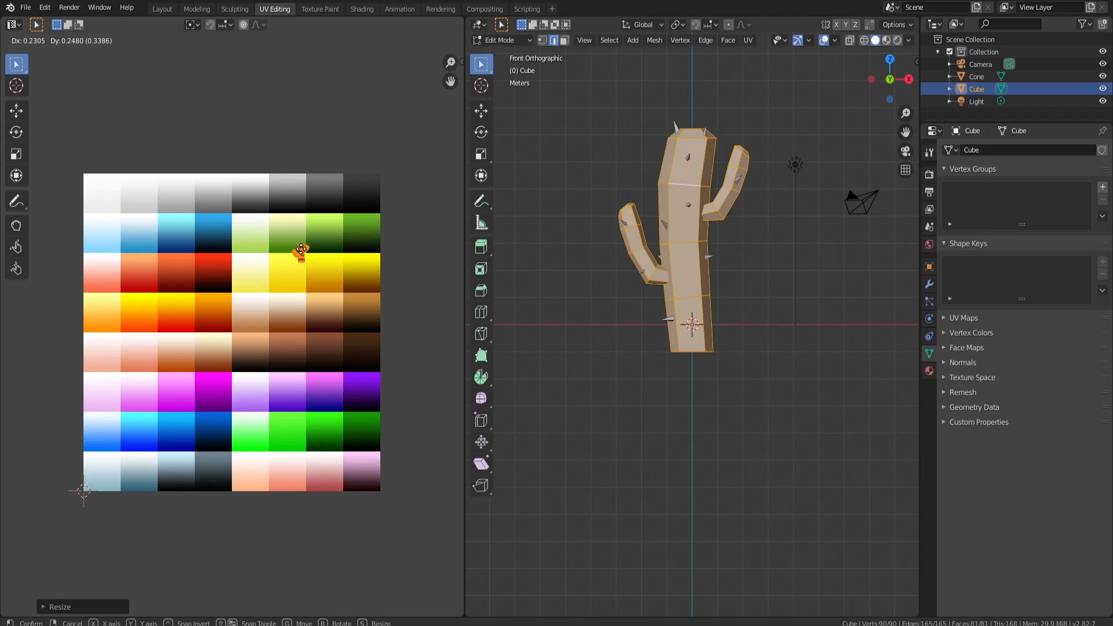
click(360, 245)
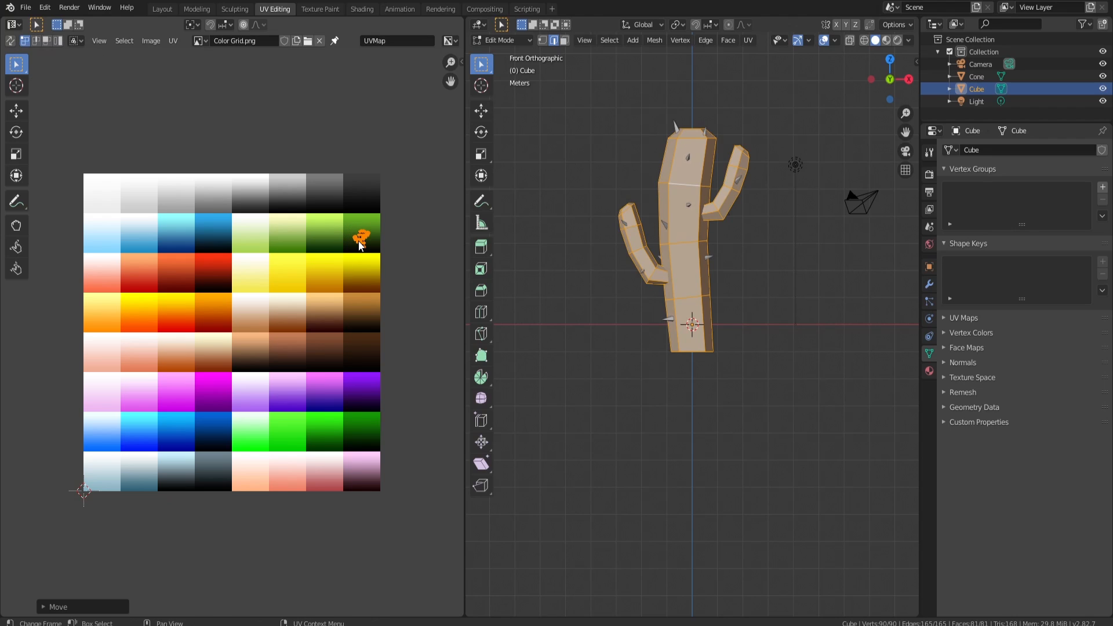
Rescale the cactus UVs to fit within one swatch and move them onto the neighbouring lime-green gradient, about -0.119 in X and 0.023 in Y
key(s)
key(Escape)
key(s)
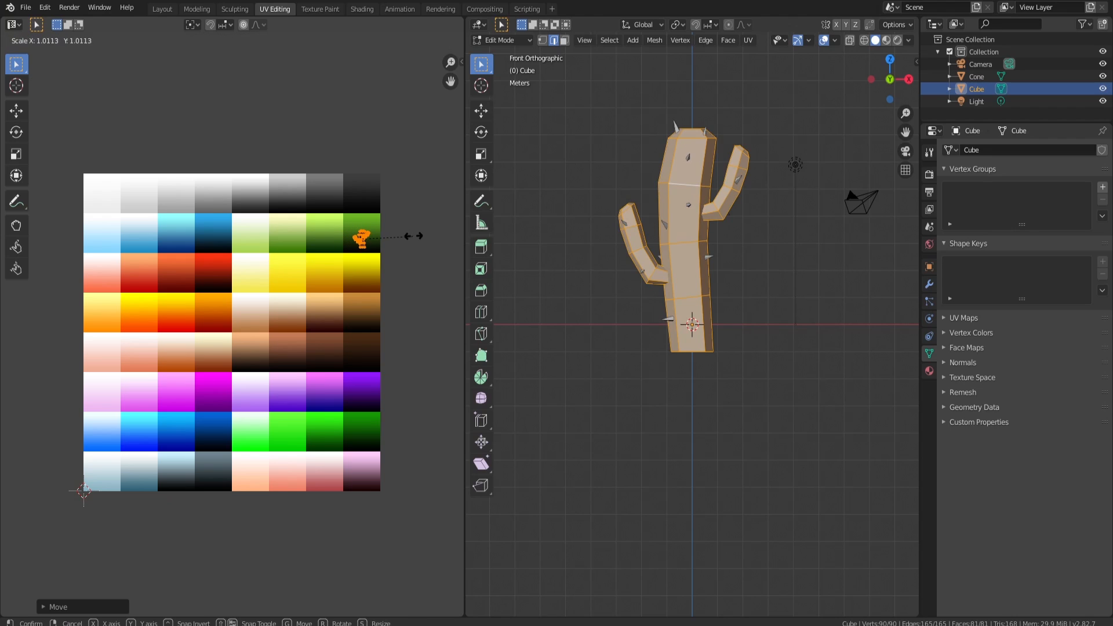
click(26, 226)
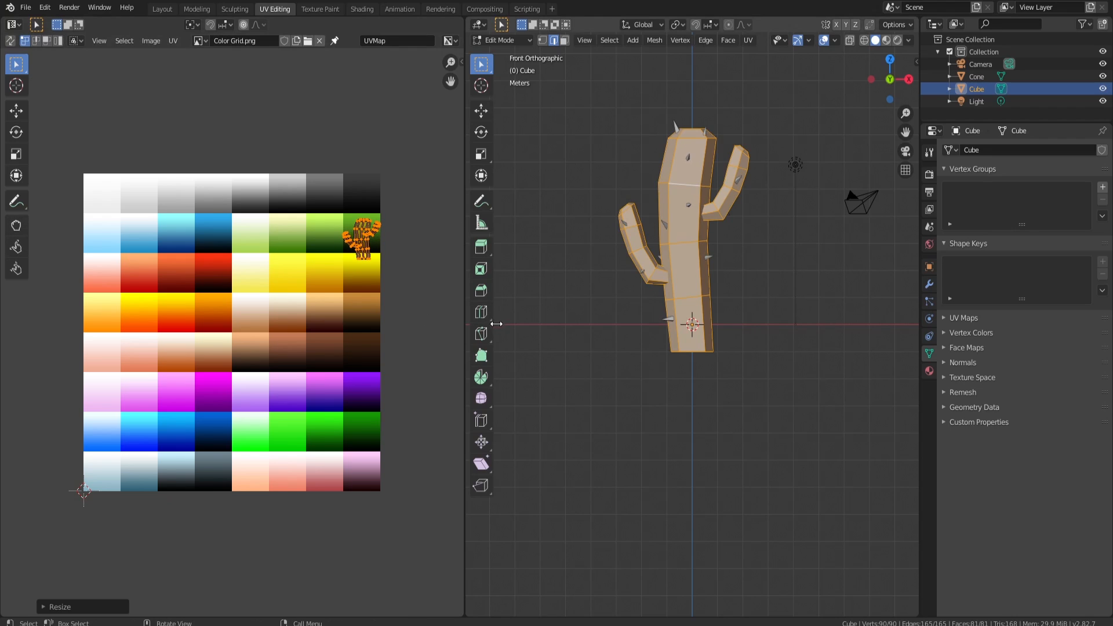
key(s)
key(Escape)
key(s)
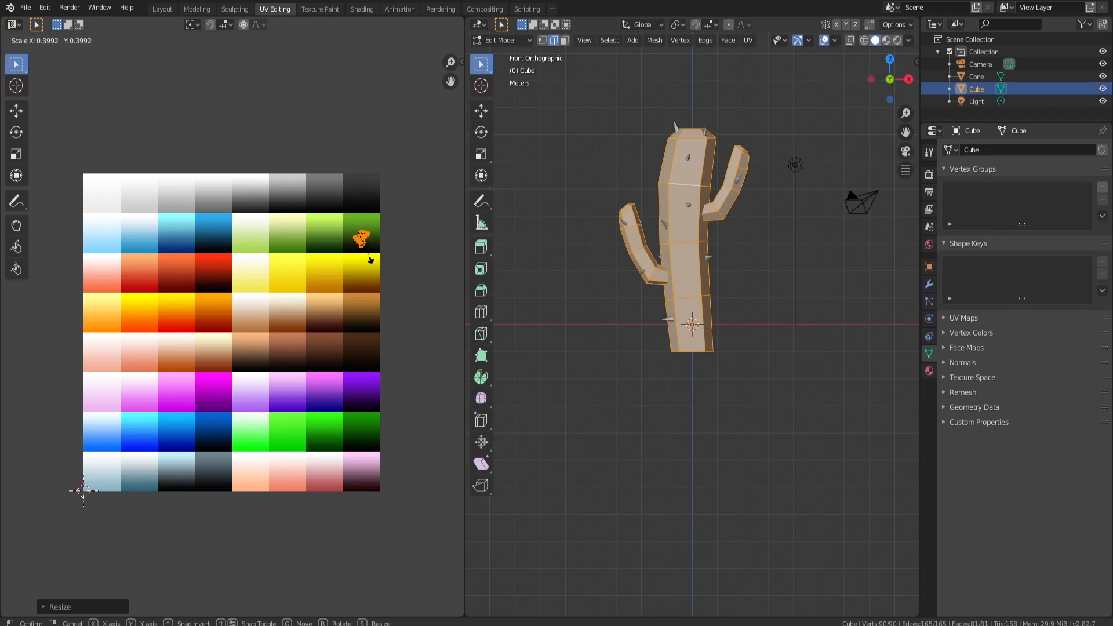
click(367, 256)
key(g)
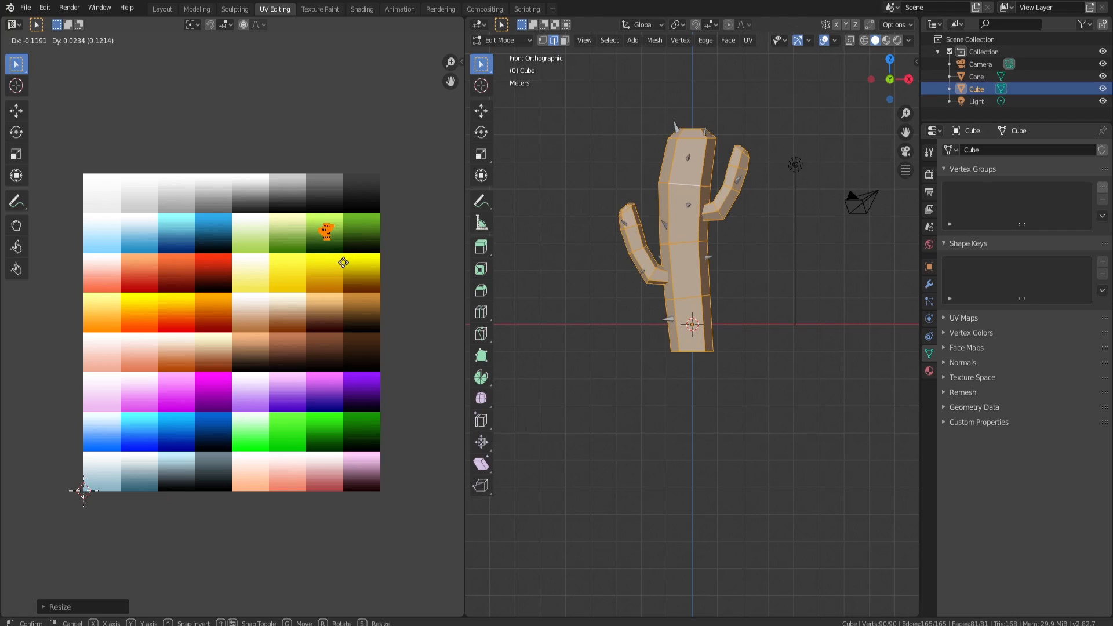
click(344, 263)
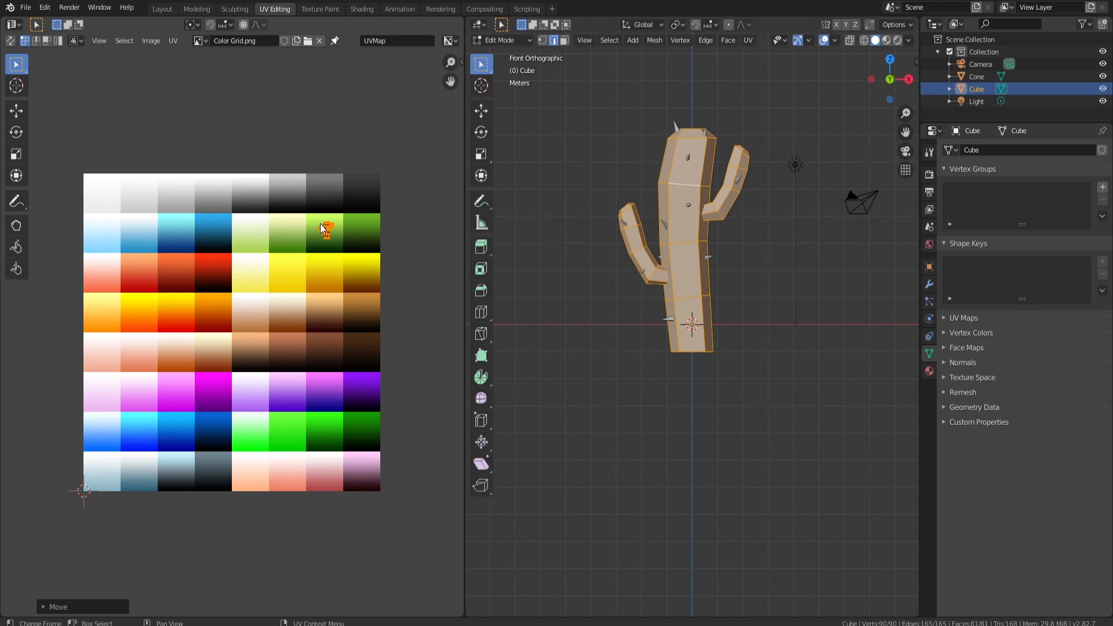
Try collapsing the cactus body's UVs with a scale of 0 and undo the scaling
key(s)
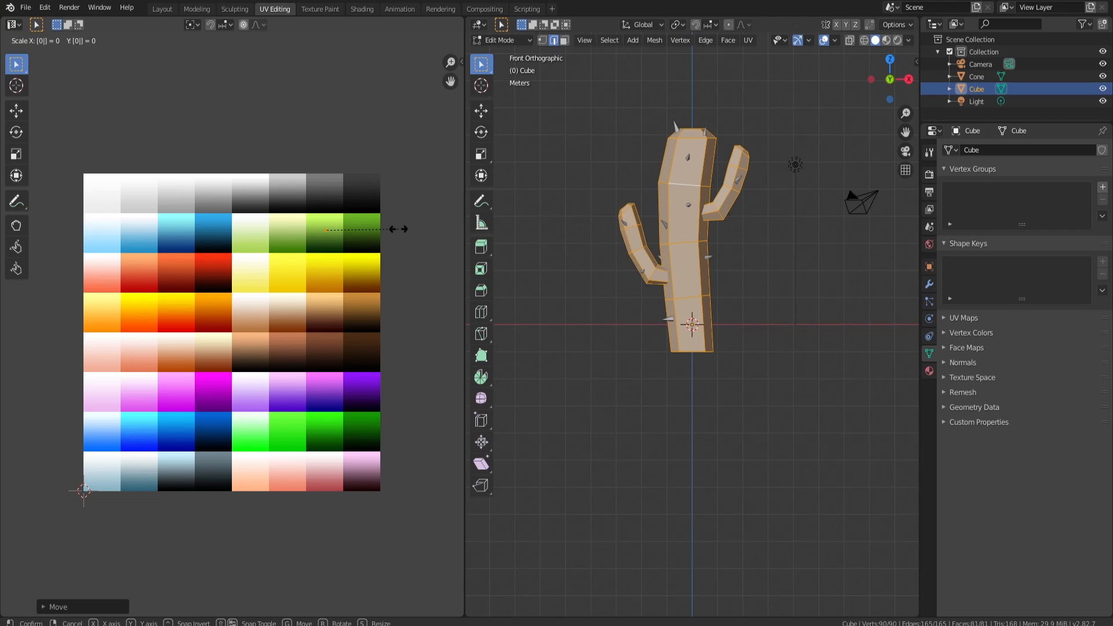
click(312, 222)
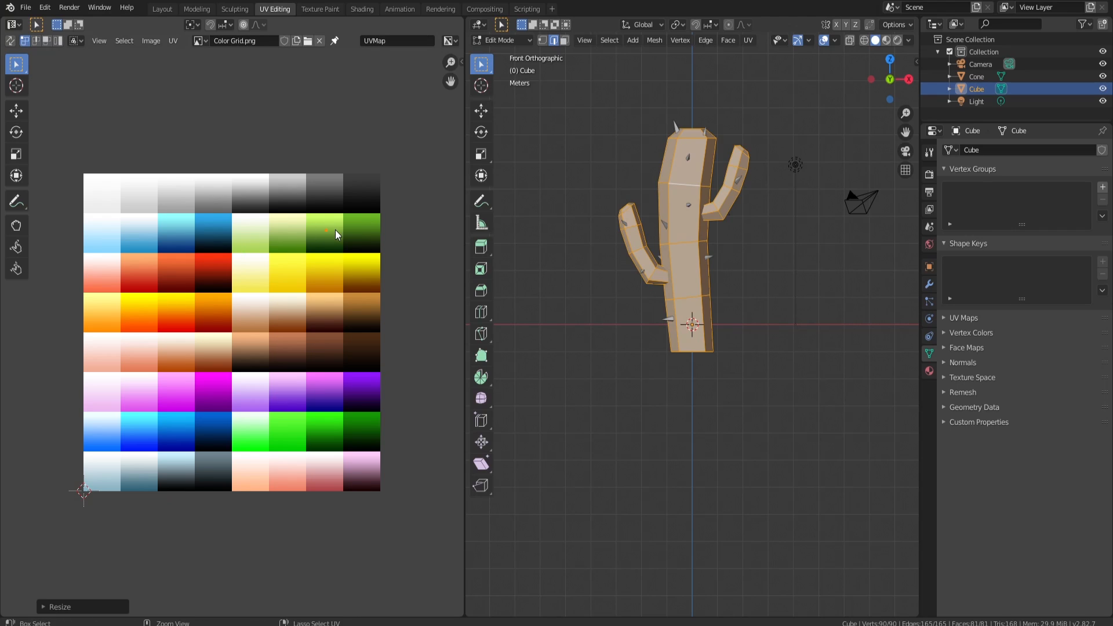
key(ctrl+z)
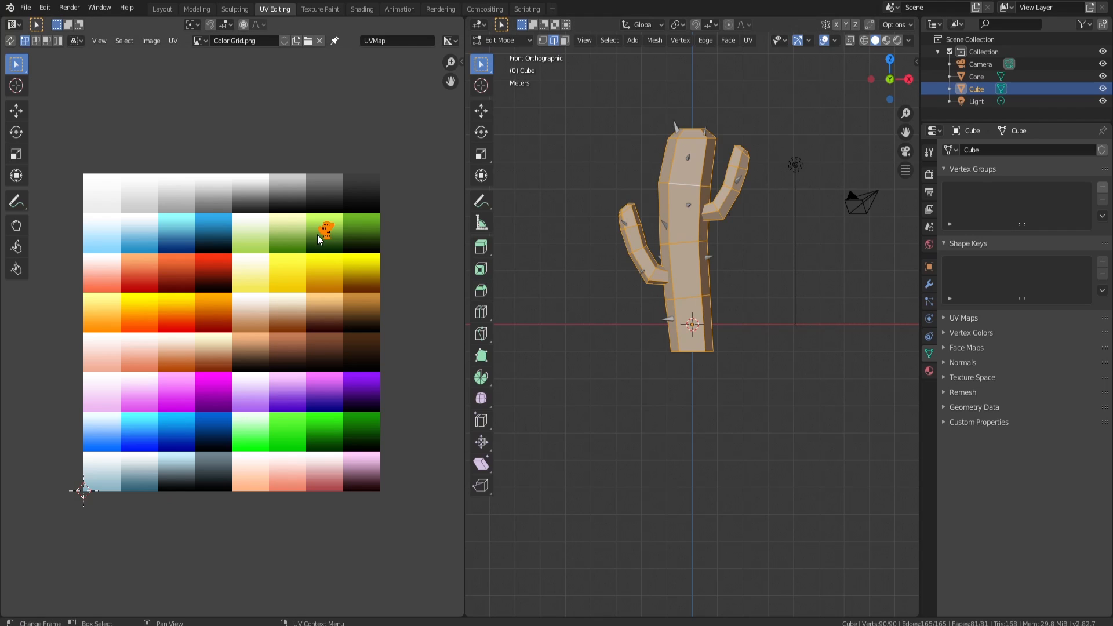
Connect an Image Texture using Color Grid.png to the Base Color of the cactus body's material
click(930, 371)
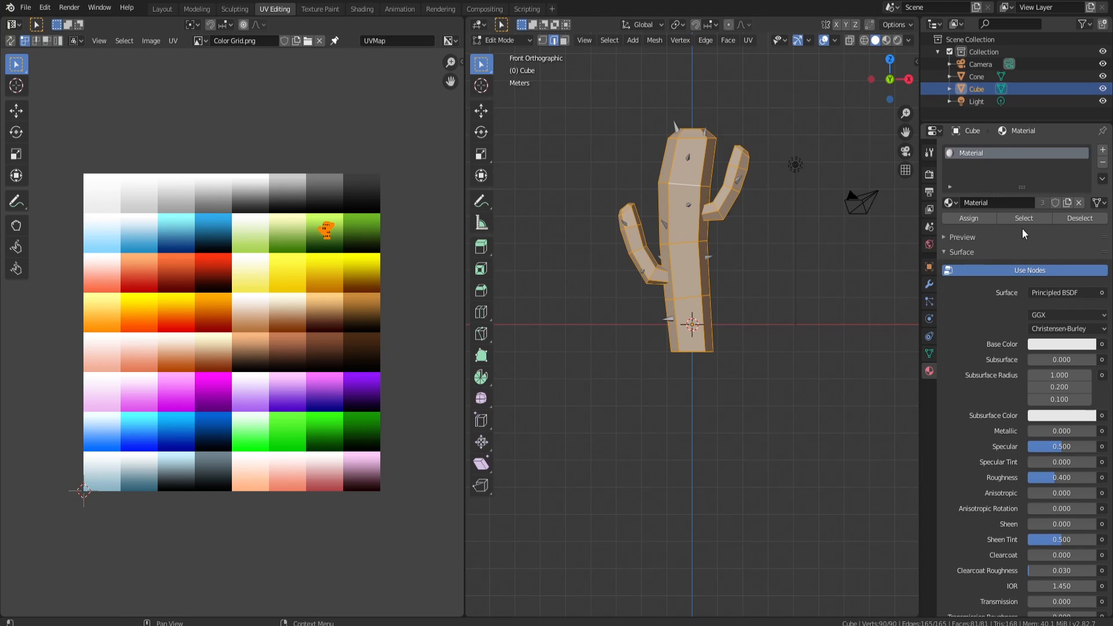
click(1104, 345)
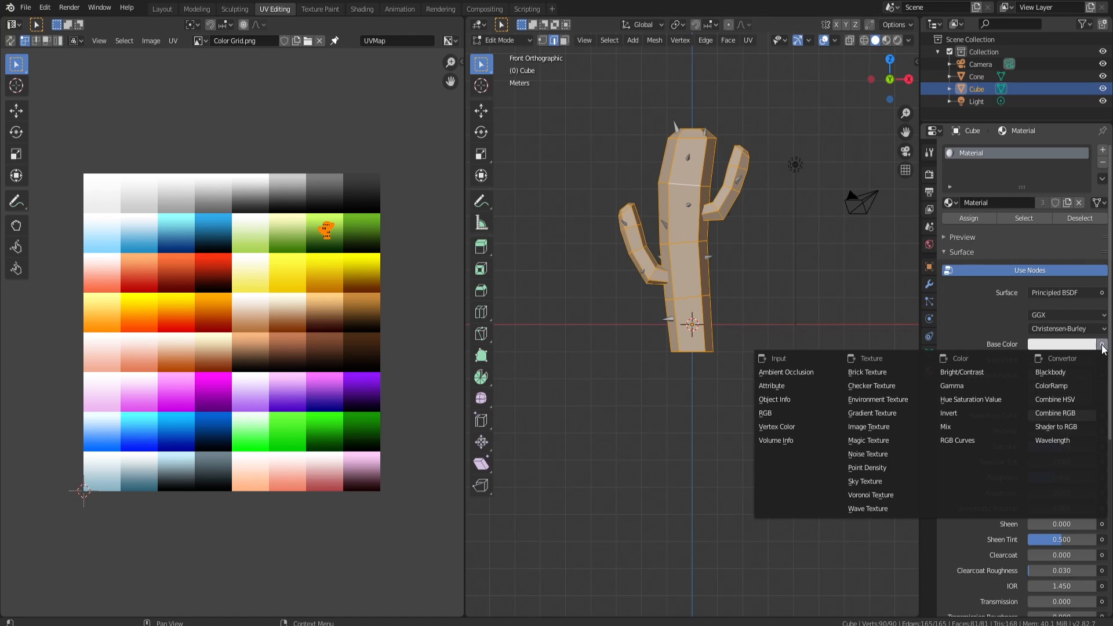
click(871, 428)
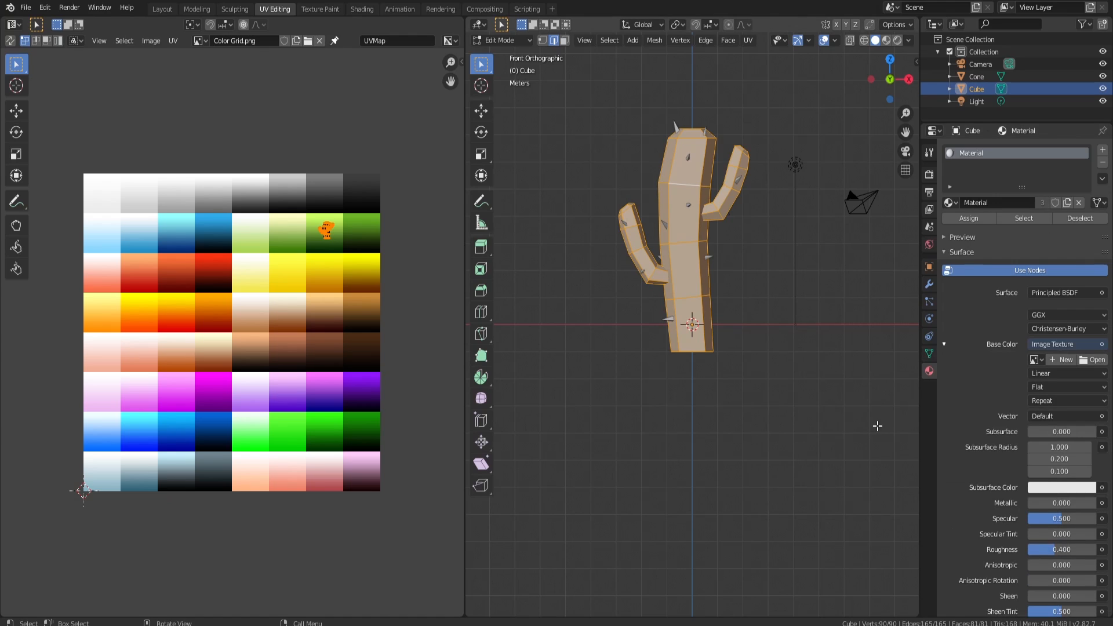
click(1037, 359)
click(951, 379)
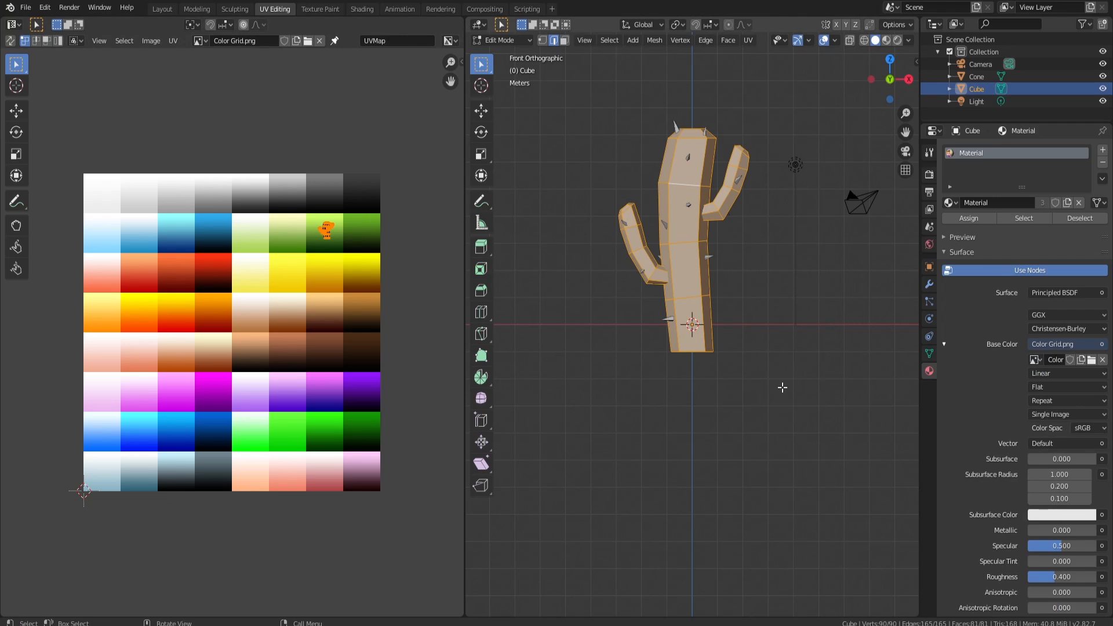
Set the viewport shading to Material Preview and return to Object Mode to view the coloured cactus
key(z)
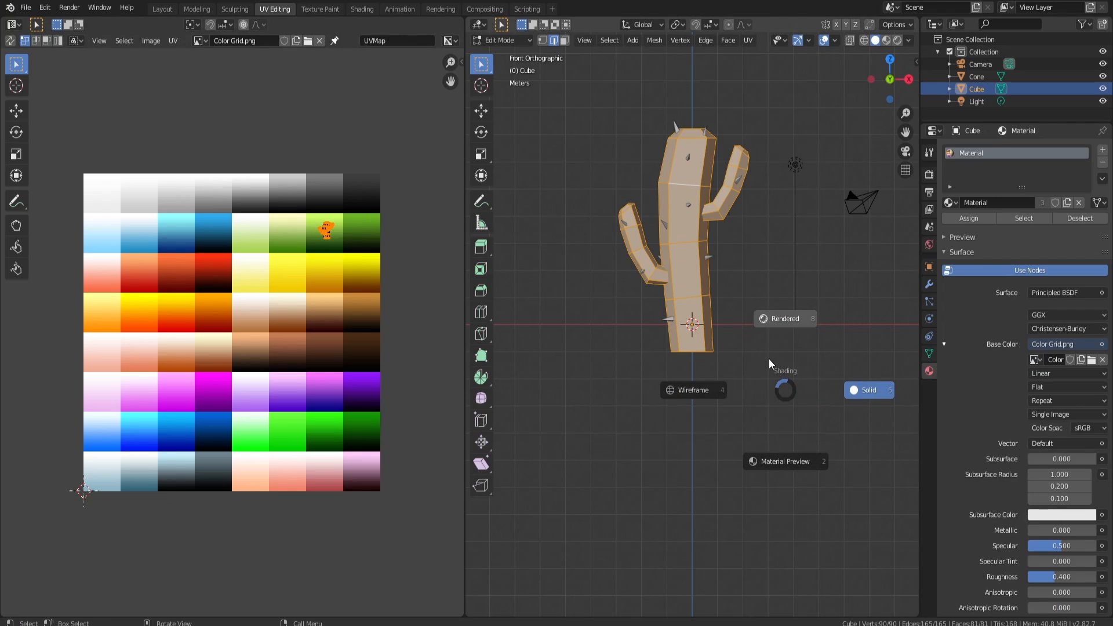
click(799, 461)
key(Tab)
middle_drag(761, 305, 725, 265)
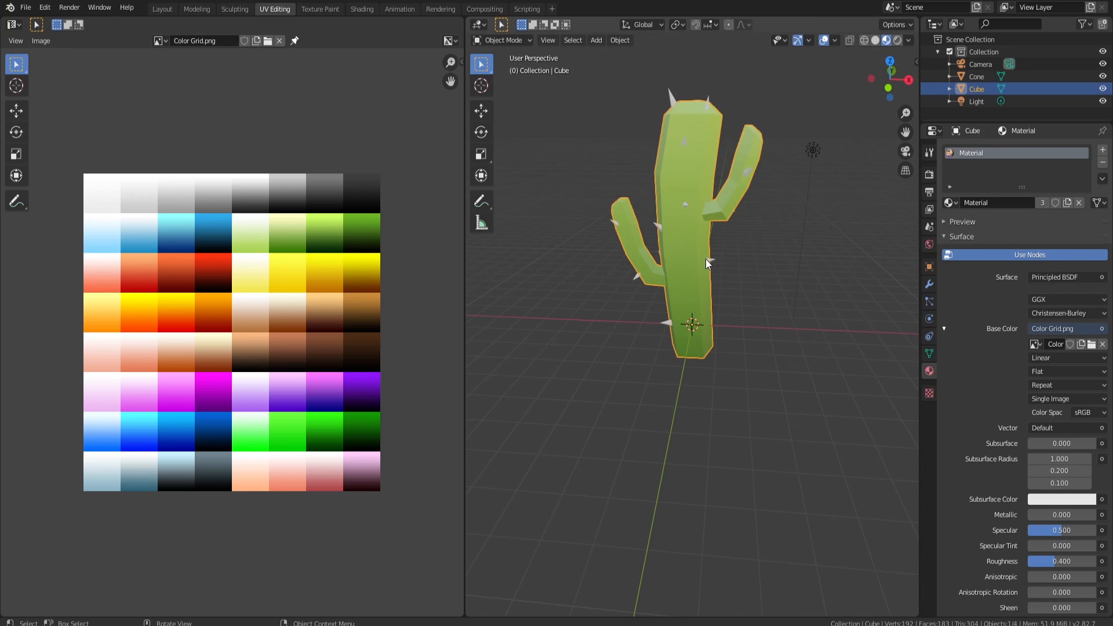
Select the whole spike mesh in Edit Mode and unwrap it from the front view with Project from View (Bounds)
click(708, 262)
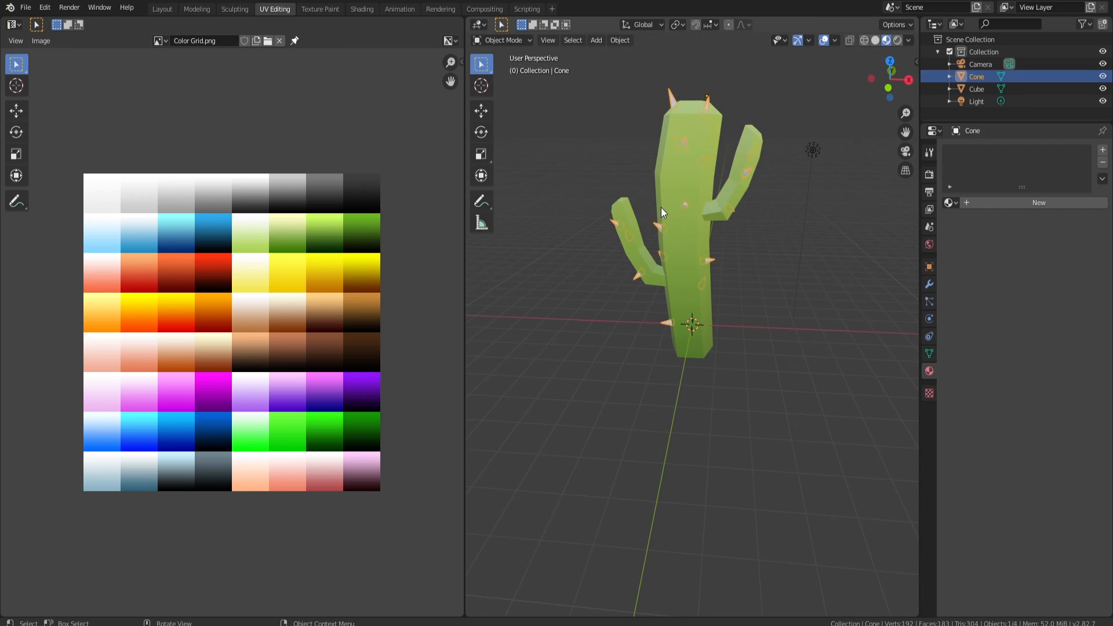
key(Tab)
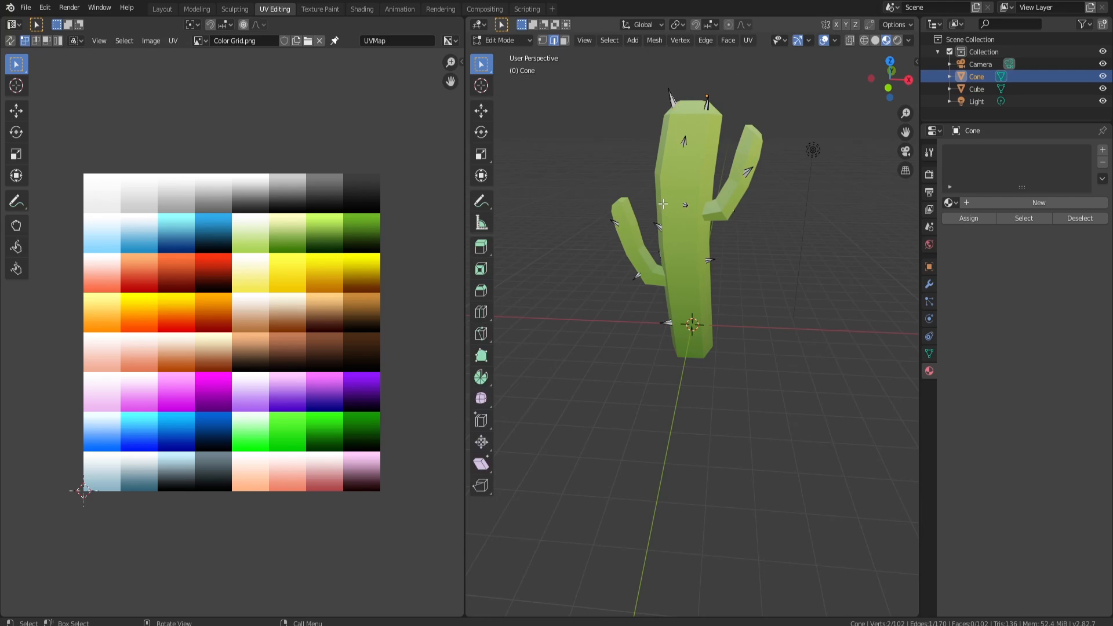
key(KP_1)
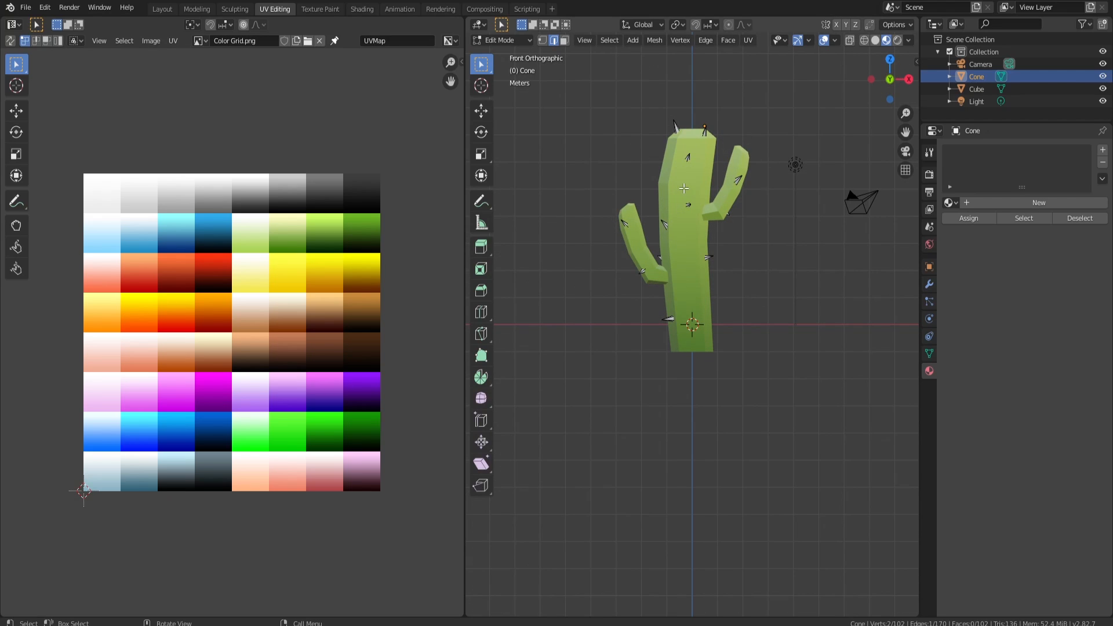
key(a)
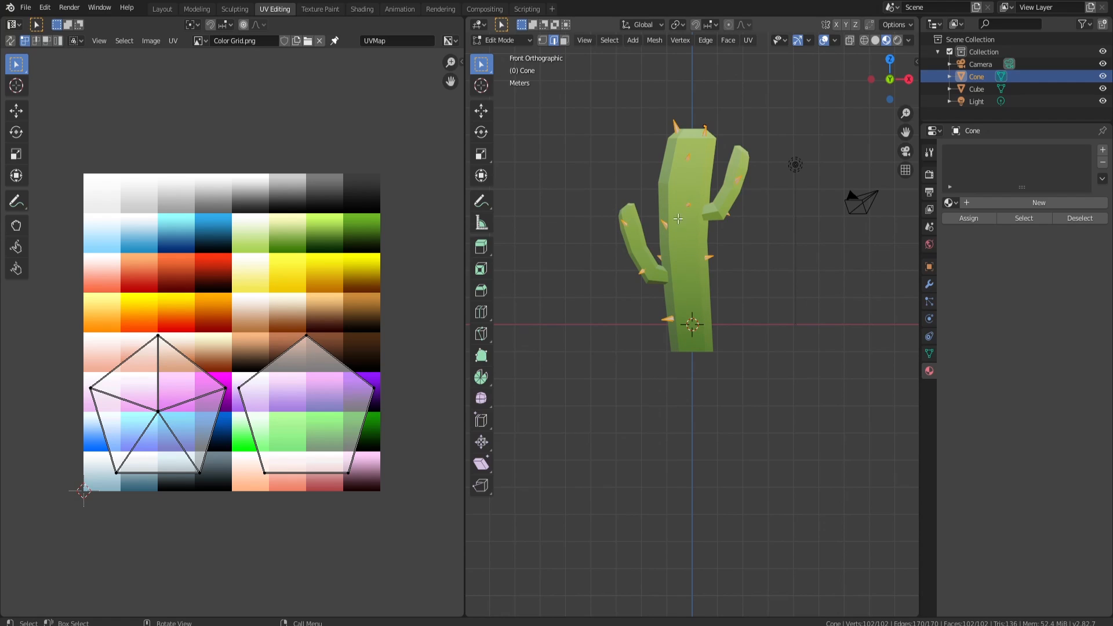
key(u)
click(657, 239)
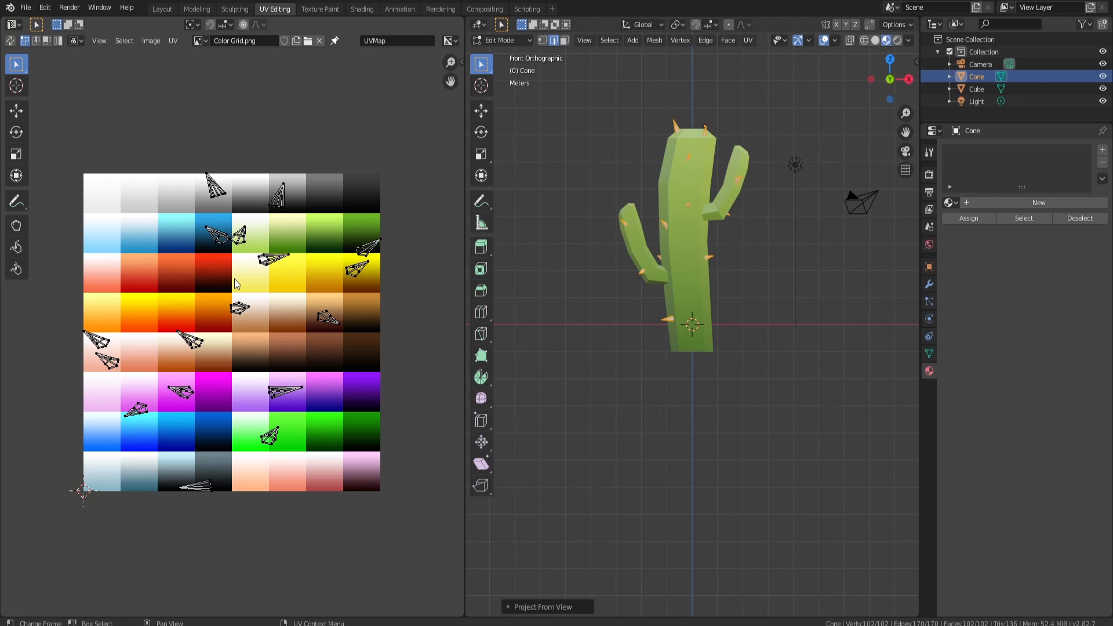
Select all of the spikes' UVs and scale them to 0 so they collapse to a single point
key(a)
key(s)
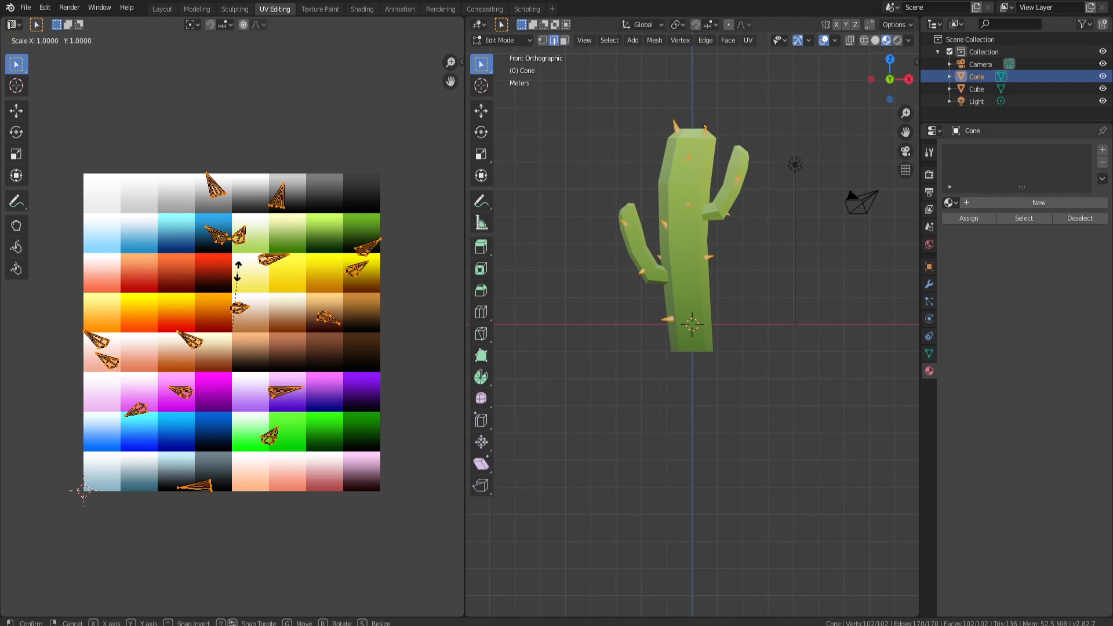
key(0)
key(Return)
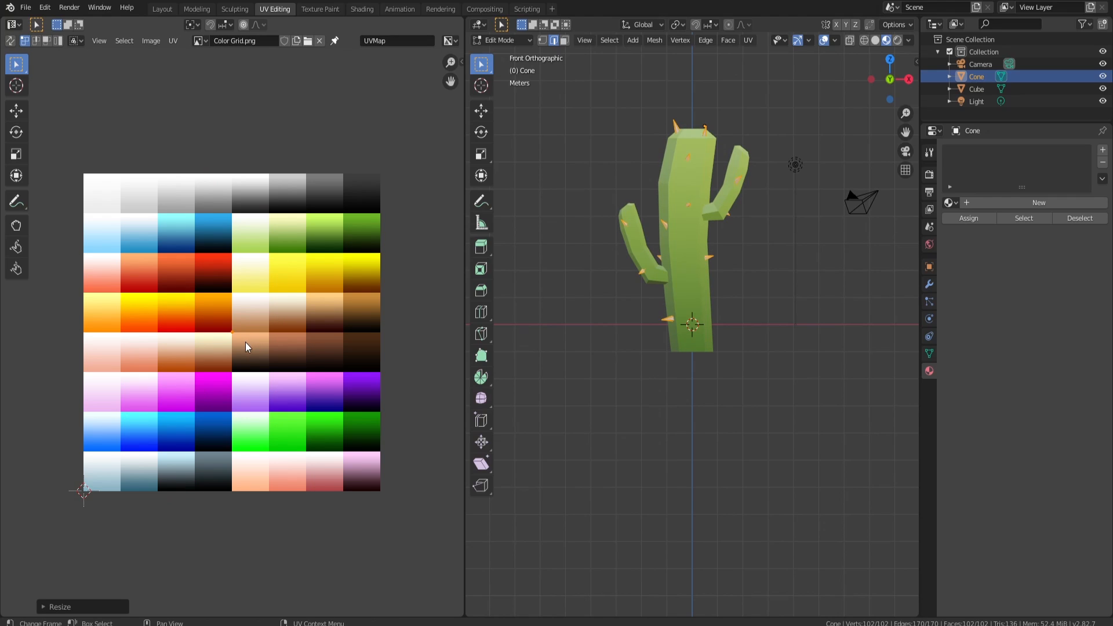
Move the spikes' collapsed UV point onto the peach-brown swatch in the grid's fifth row, third column, and add a new material to the spikes
key(g)
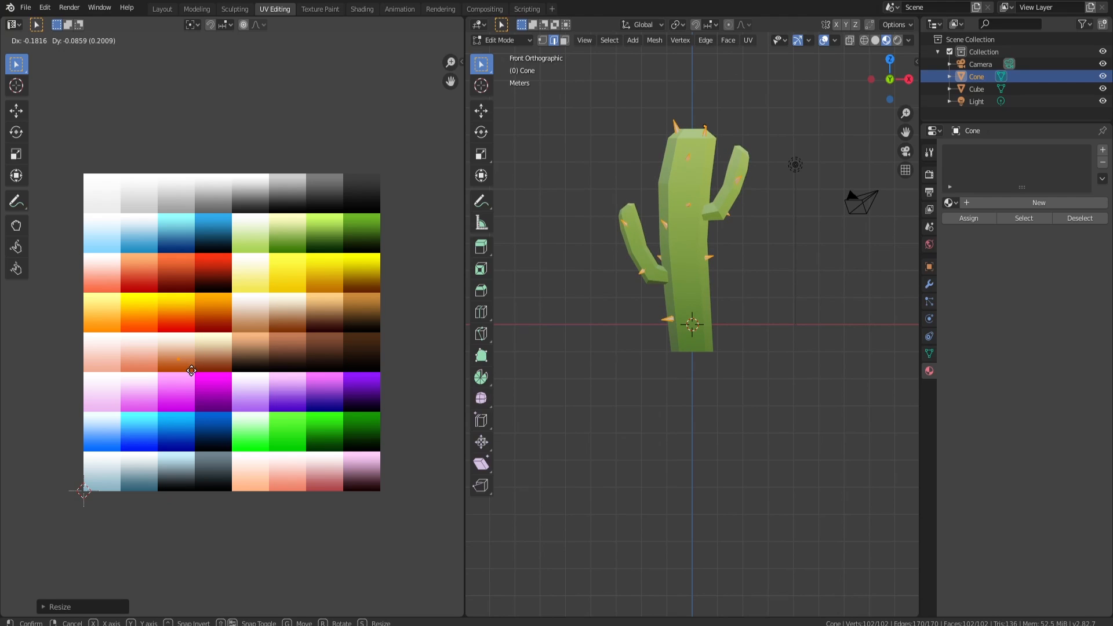
click(191, 370)
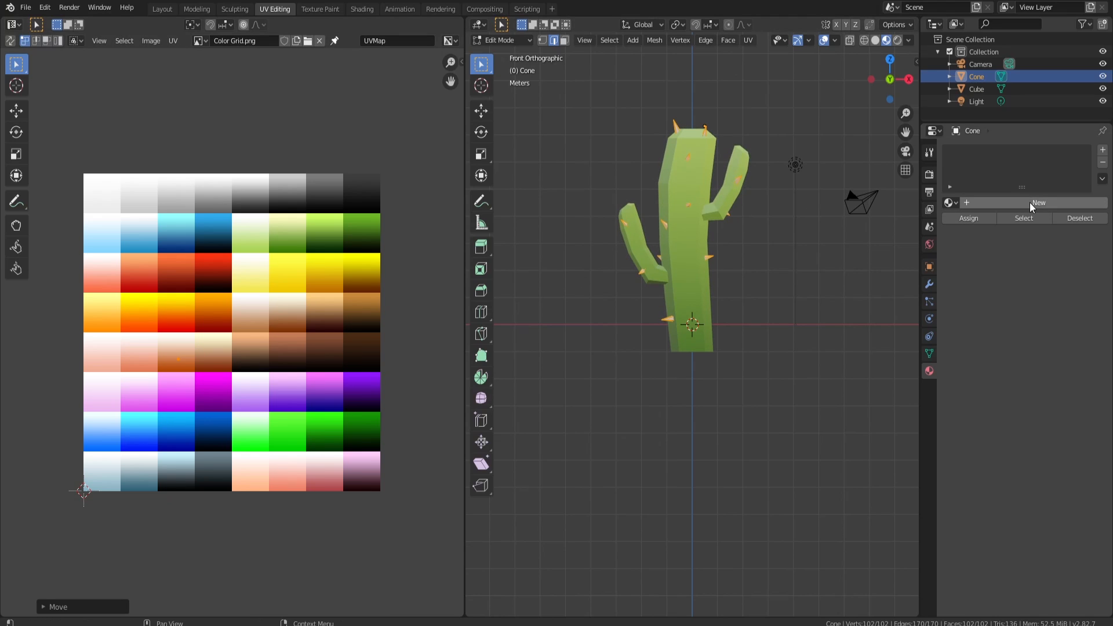
click(1029, 203)
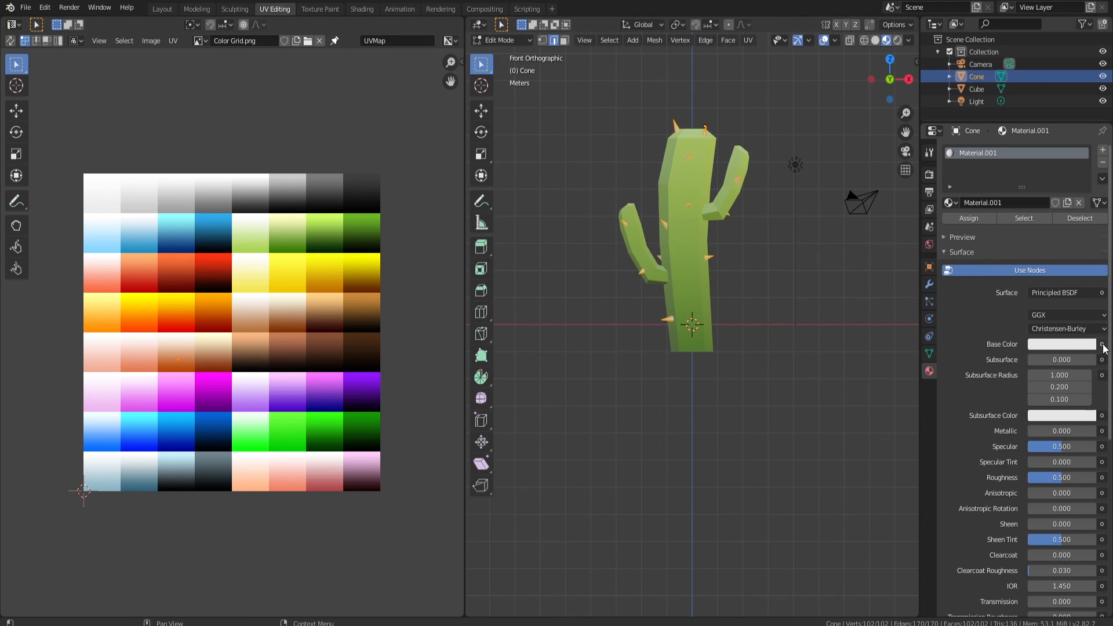
Connect an Image Texture using the existing Color Grid.png to the Base Color of the spikes' material
click(1102, 344)
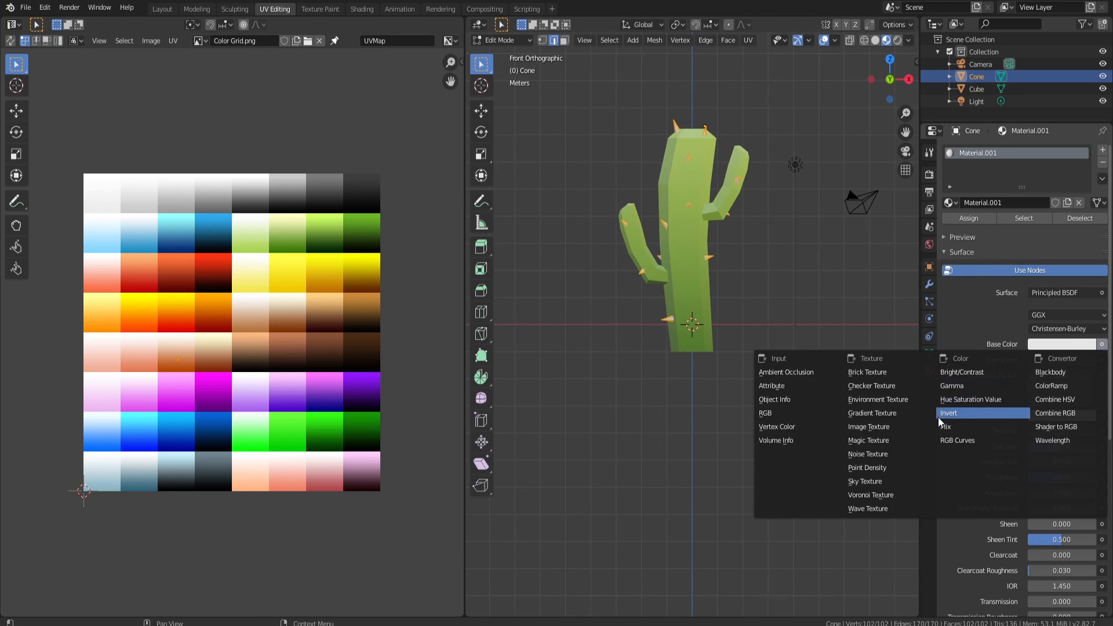
click(871, 426)
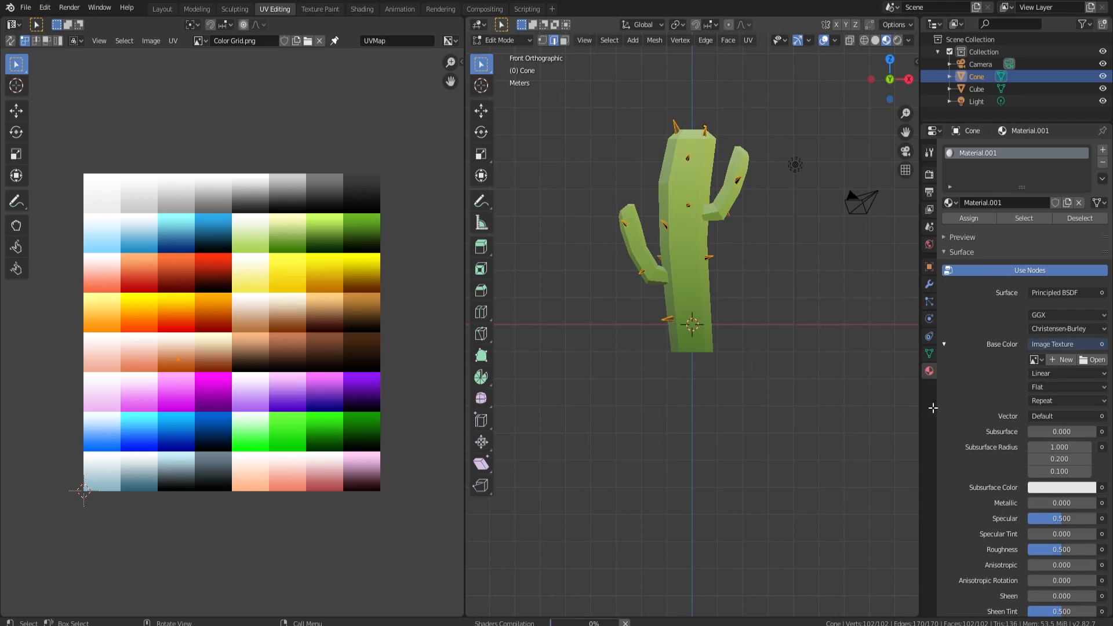
click(1036, 361)
click(933, 378)
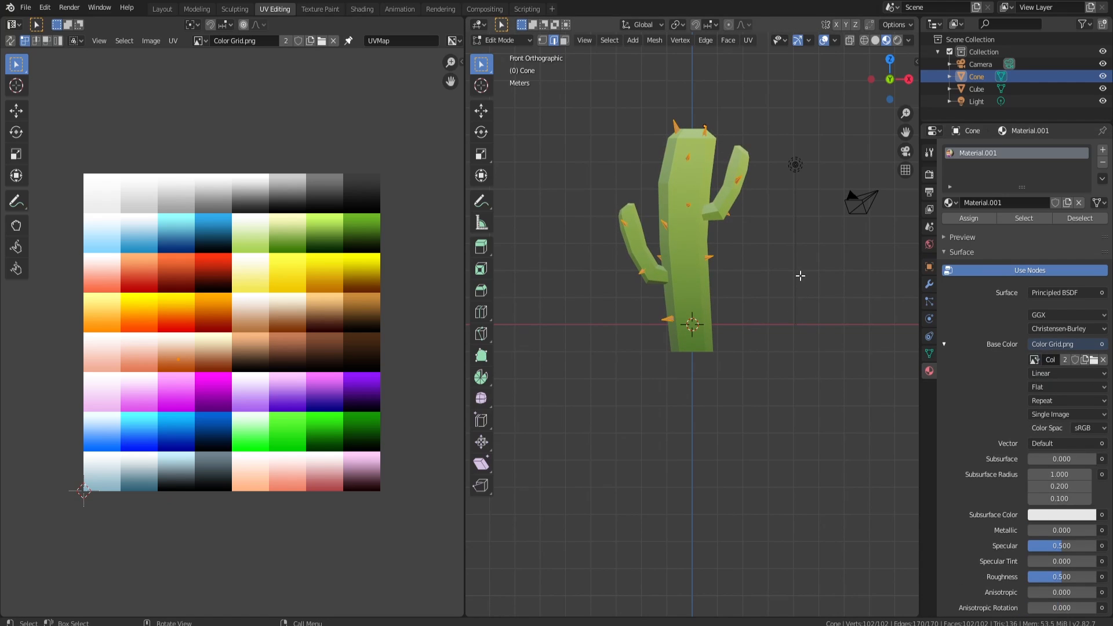
Return to Object Mode and deselect the spikes
key(Tab)
mouse_move(815, 278)
middle_down()
mouse_move(767, 283)
mouse_move(769, 258)
mouse_move(774, 314)
mouse_move(826, 292)
mouse_move(794, 277)
middle_up()
click(766, 284)
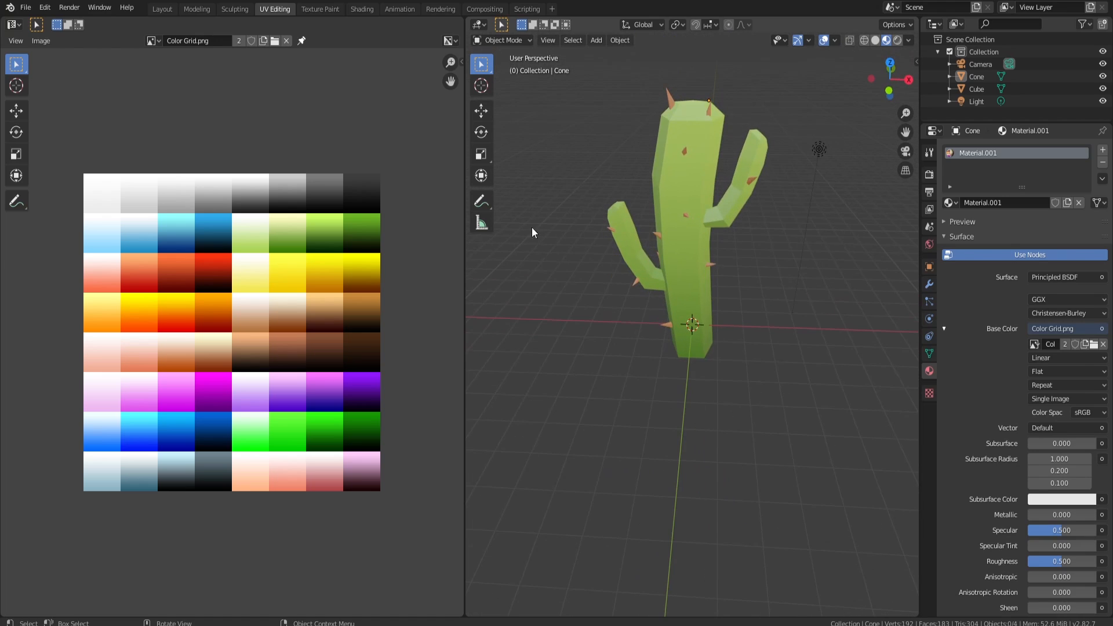
Switch to the Layout workspace and set its viewport shading to Material Preview
click(162, 10)
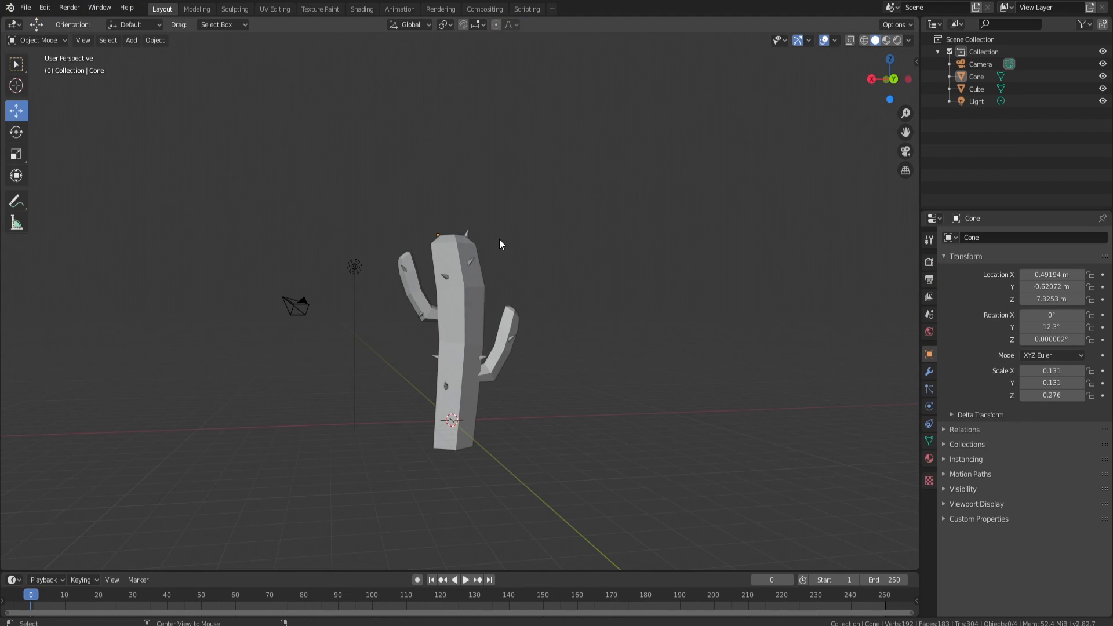
key(z)
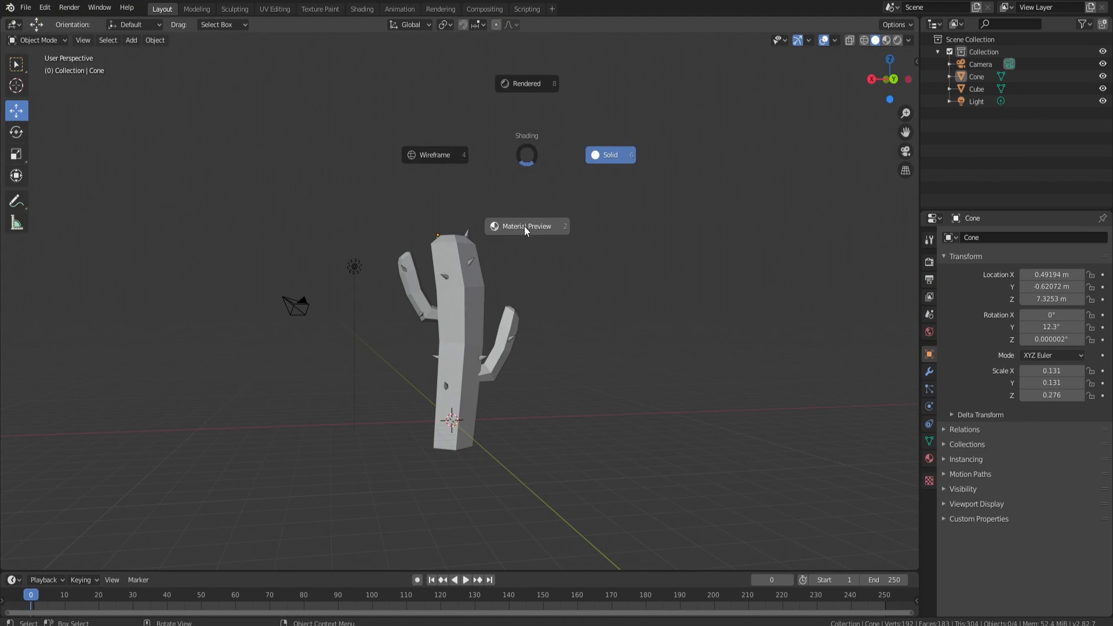
click(524, 225)
mouse_move(520, 225)
middle_down()
mouse_move(574, 248)
mouse_move(462, 288)
mouse_move(134, 151)
middle_up()
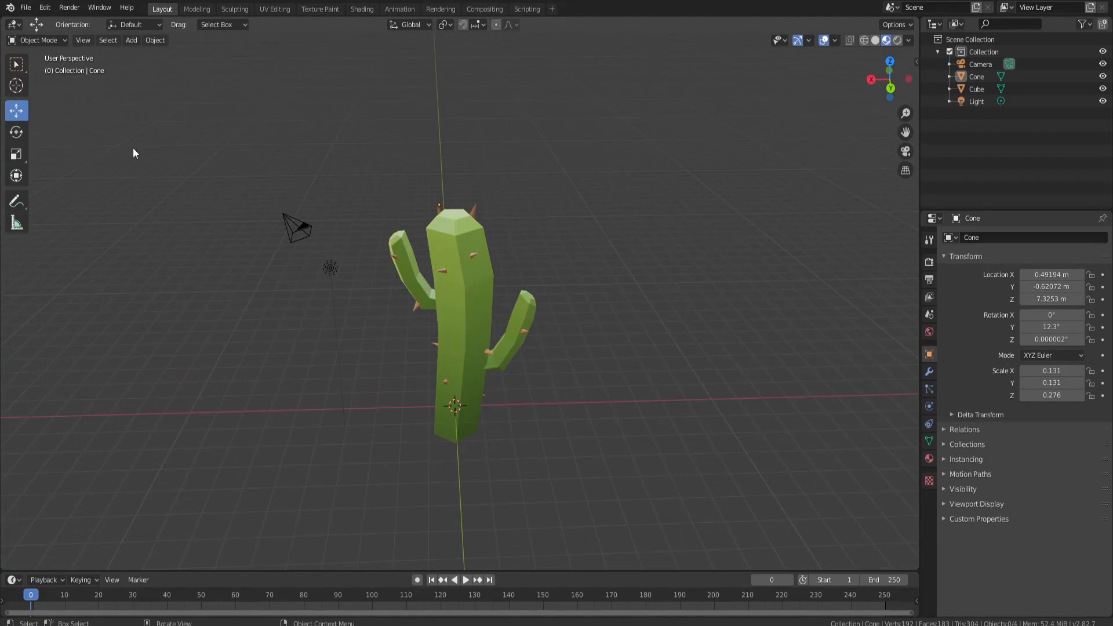
Look through the file formats available for exporting the cactus model
click(25, 7)
mouse_move(43, 186)
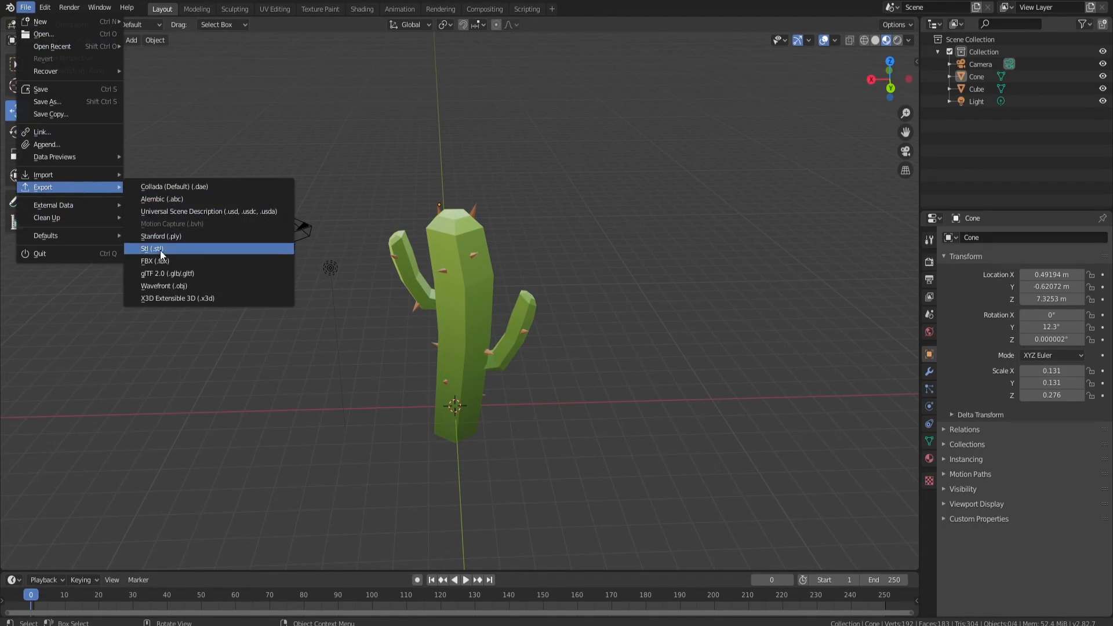
click(197, 248)
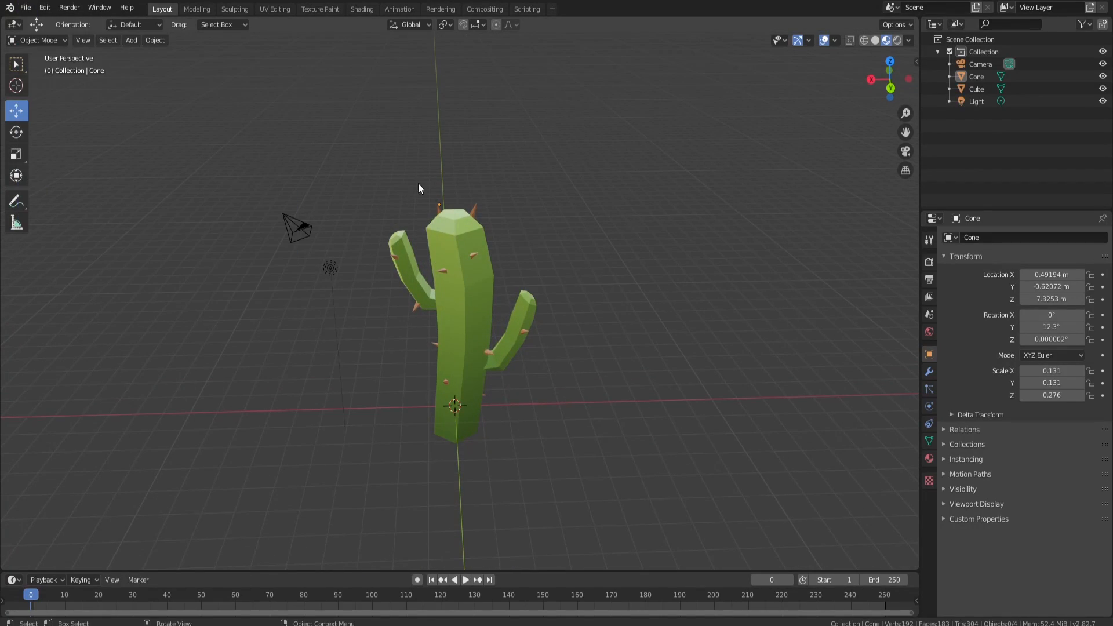
middle_drag(419, 189, 706, 215)
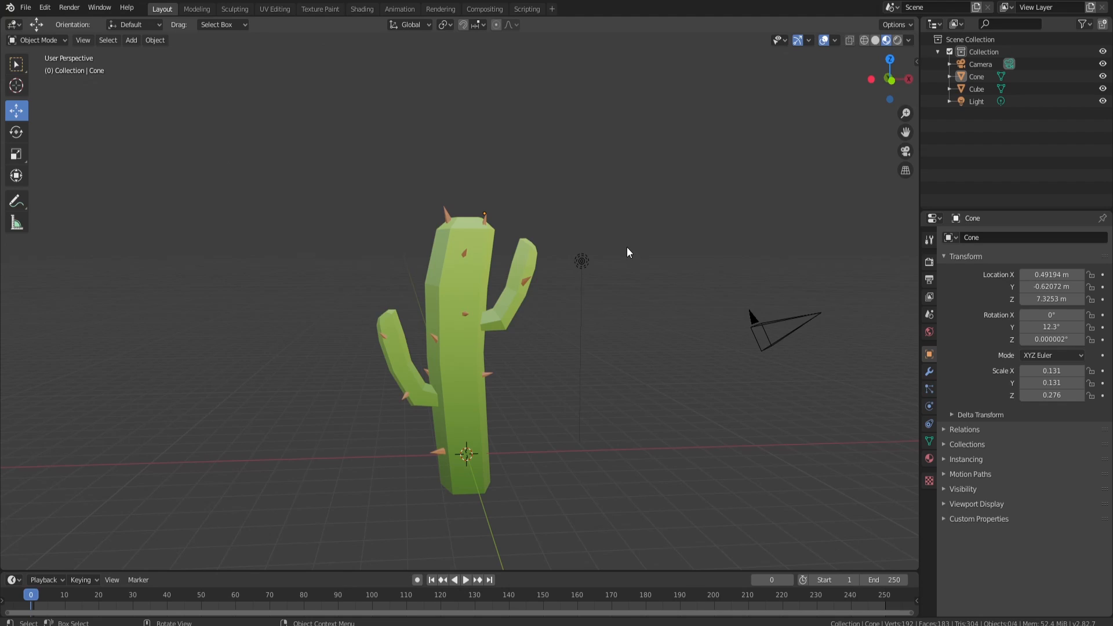
key(Tab)
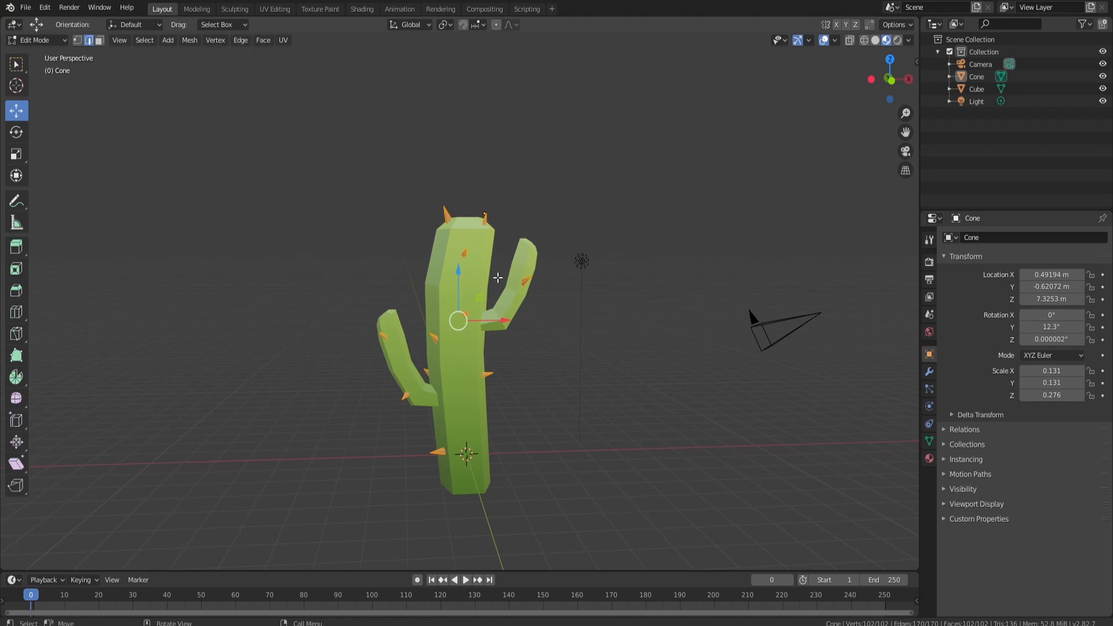
right_click(475, 267)
click(347, 244)
right_click(447, 270)
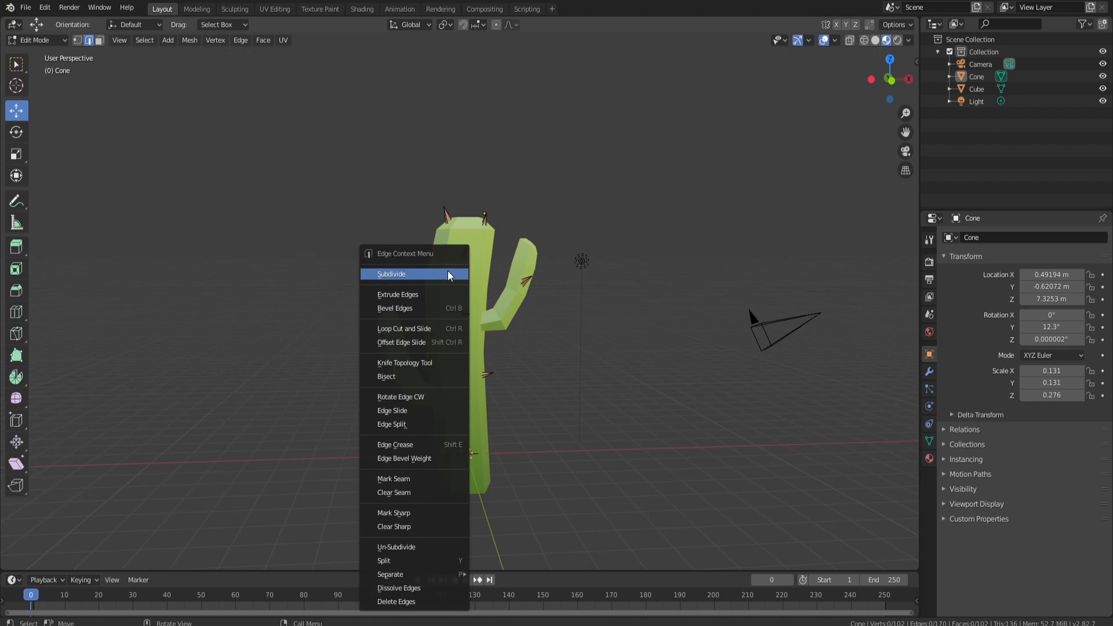
key(Tab)
Apply Shade Smooth to the cactus body
right_click(457, 289)
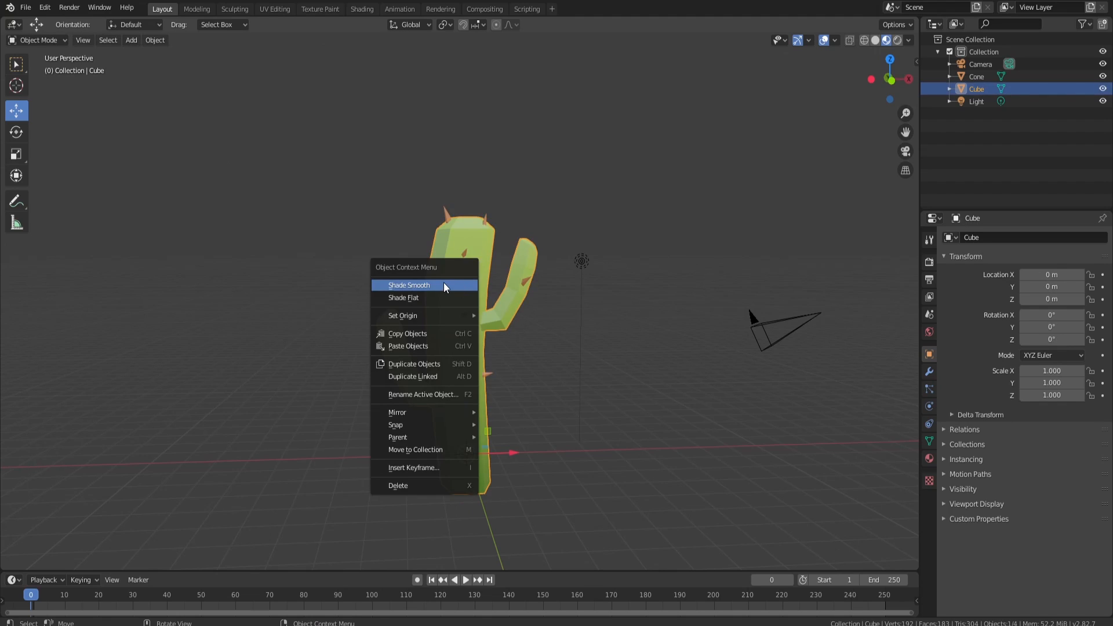
click(445, 284)
click(588, 292)
Enable Auto Smooth for the cactus body's normals with a 45° angle, and deselect the body
click(454, 280)
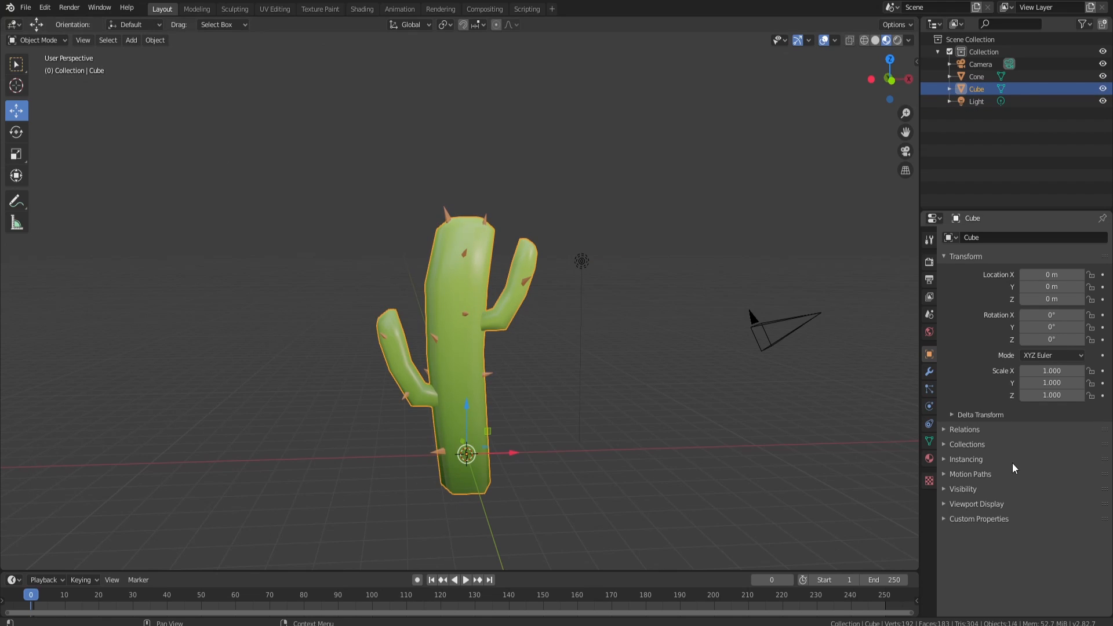
click(929, 441)
click(945, 451)
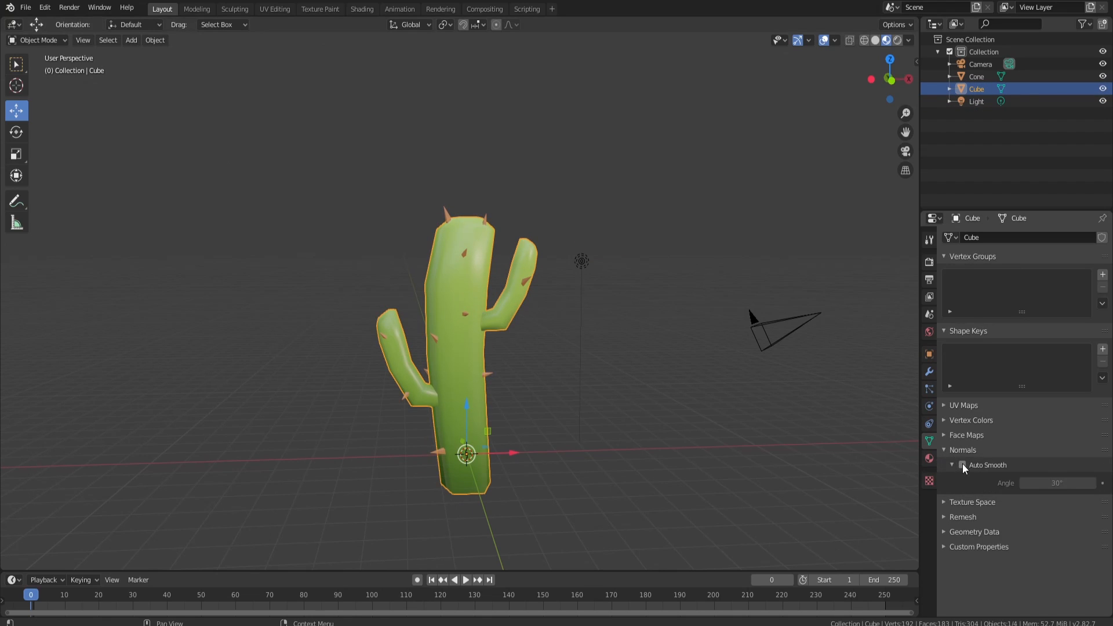
click(962, 465)
drag(1057, 483, 1081, 483)
click(624, 297)
middle_drag(623, 295, 595, 310)
key(Tab)
key(Tab)
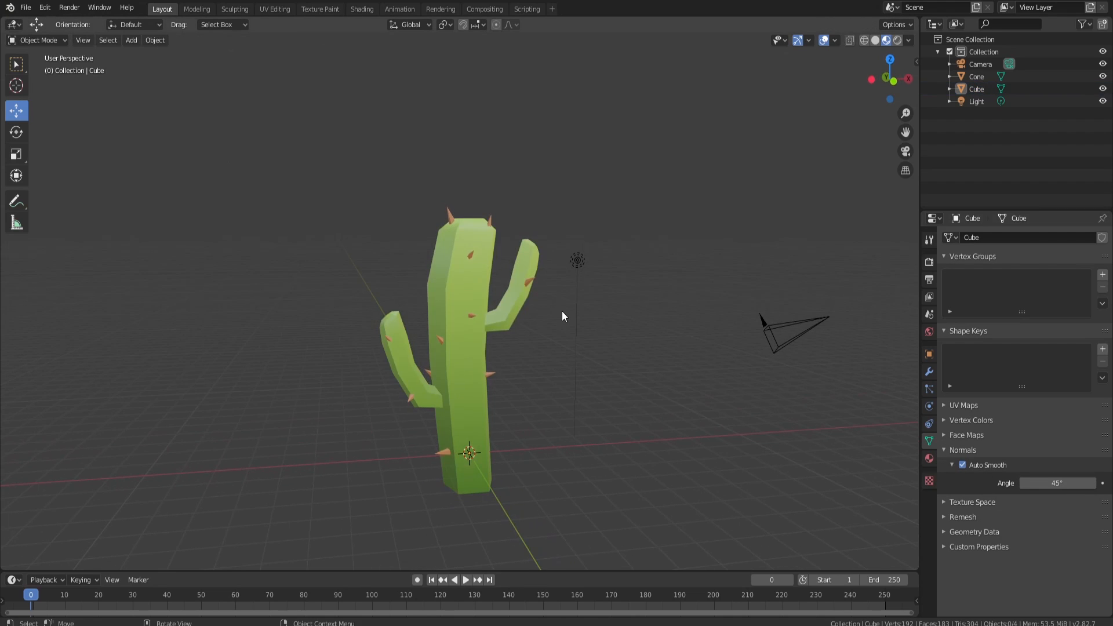